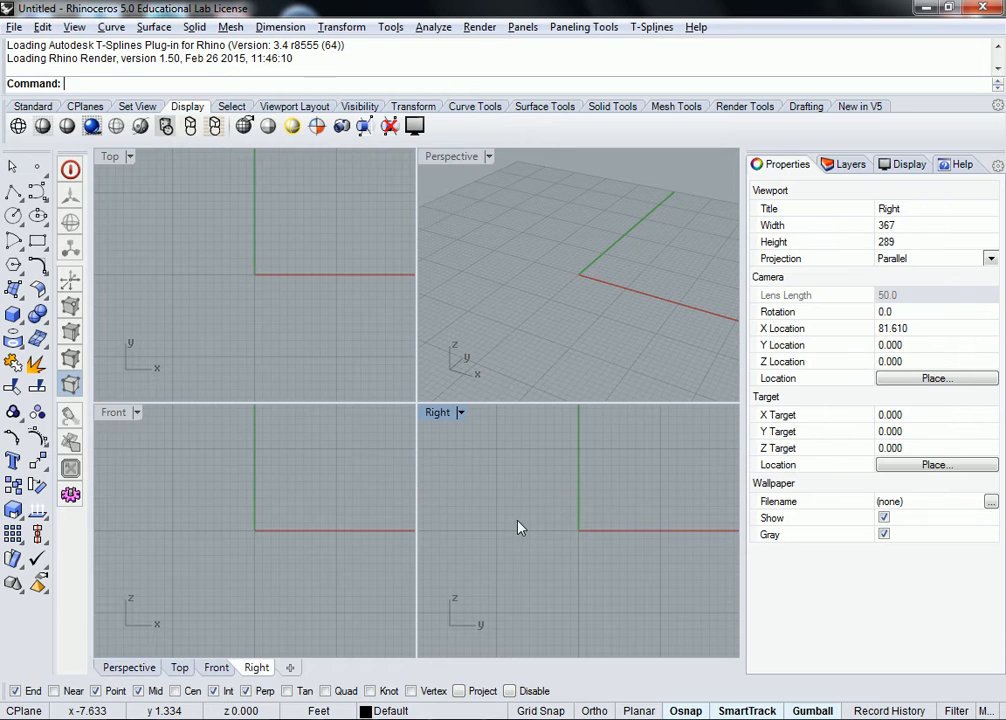
- Open the Windows Start menu over the empty Untitled Rhino model
key(super)
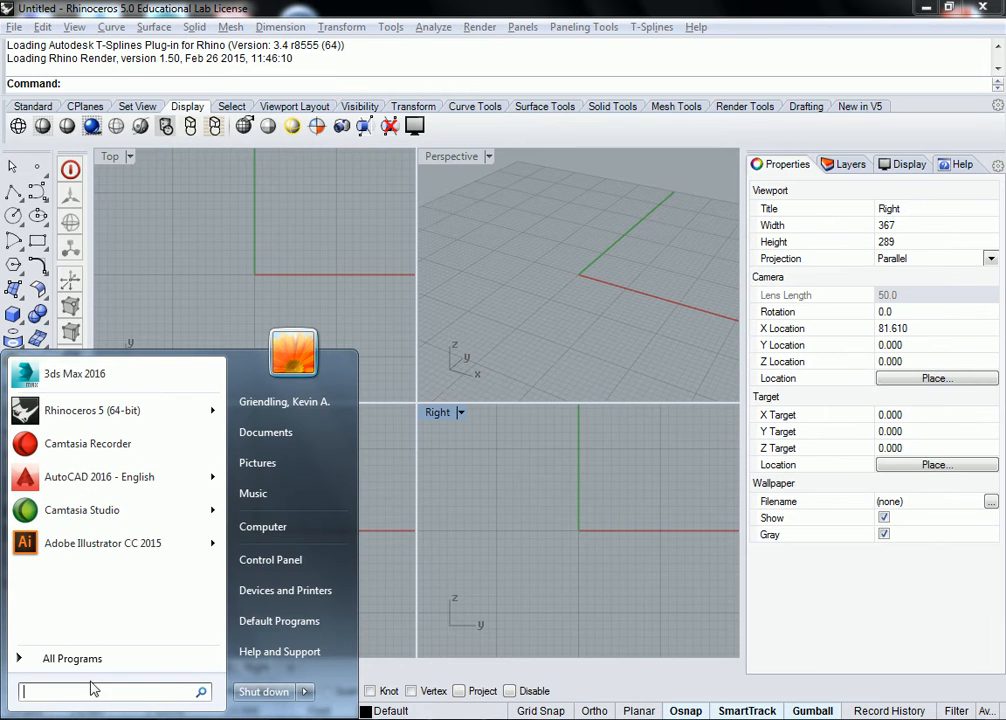
- Launch Google Chrome from the Start menu search and select its address bar
text(chrome)
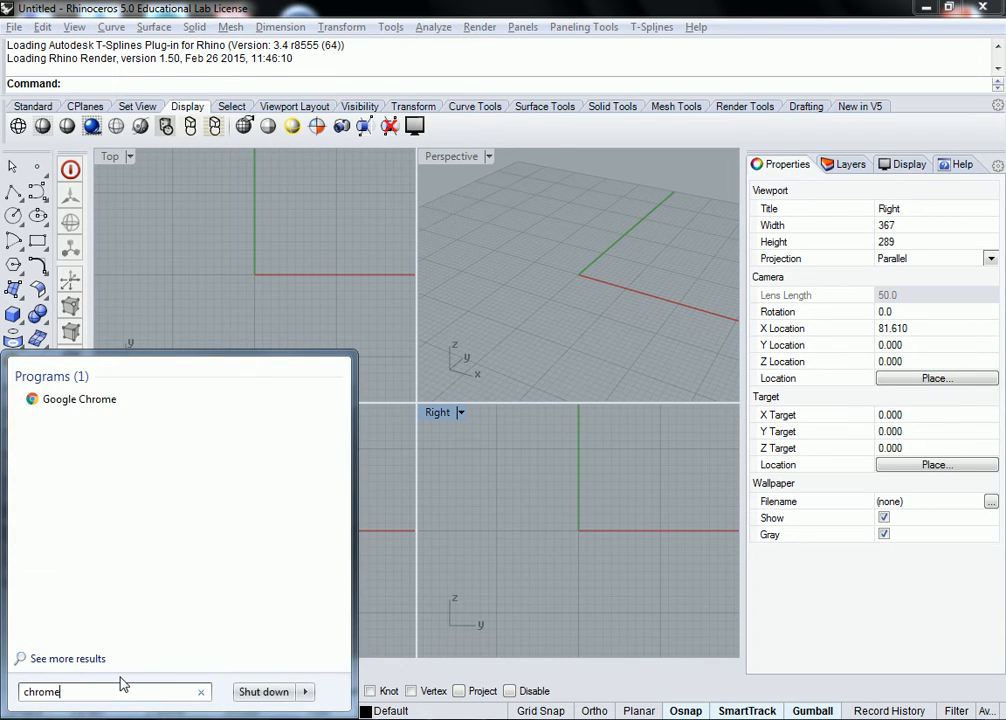
click(80, 399)
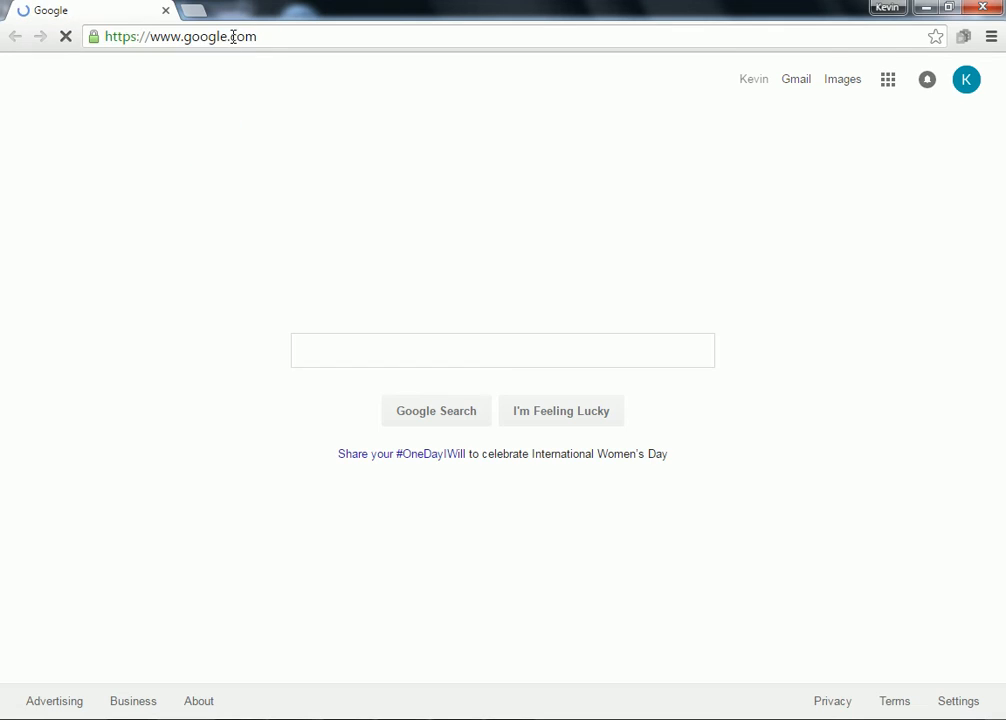
click(273, 40)
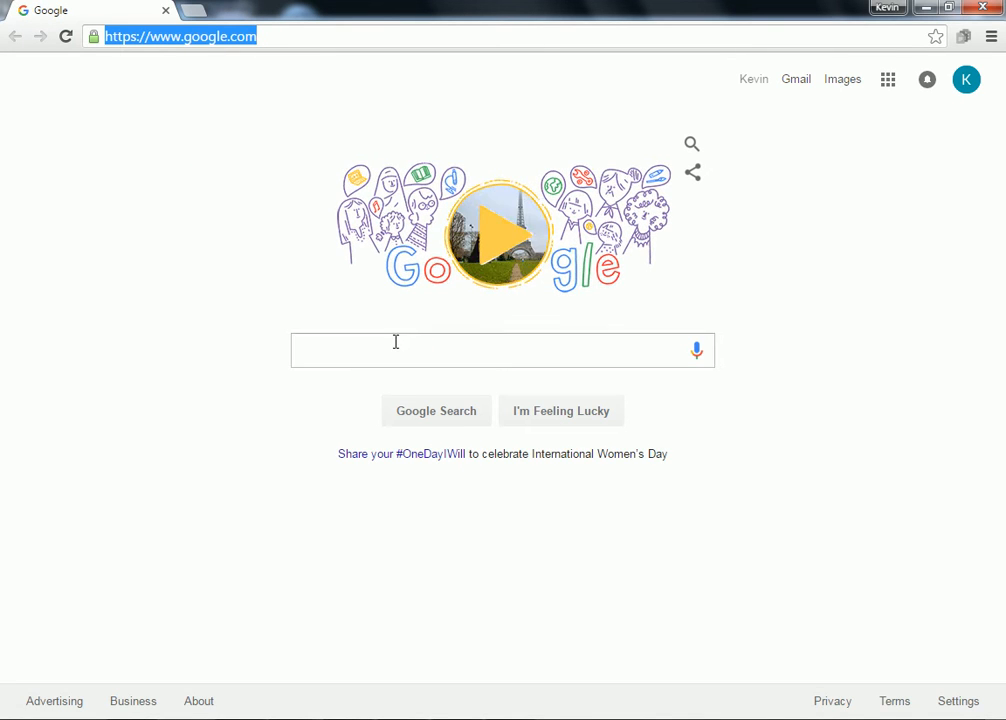
click(366, 352)
click(275, 42)
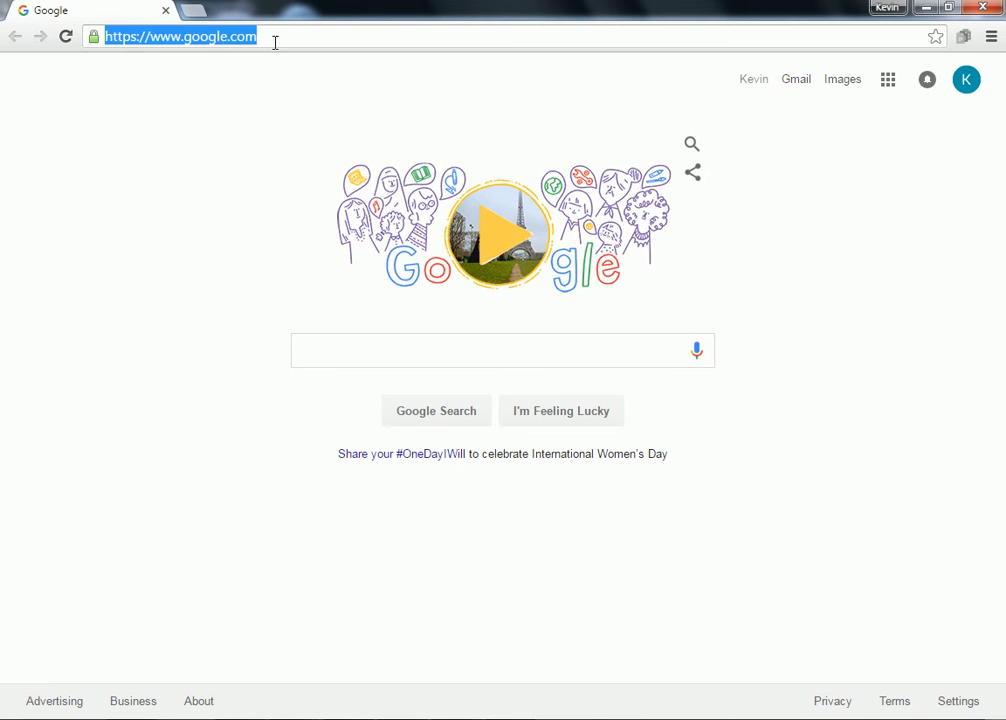
- Search Google for 'ladybug grasshopper', correcting typos along the way
text(lady)
key(BackSpace)
text(bug rassho)
key(BackSpace)
key(BackSpace)
key(BackSpace)
key(BackSpace)
key(BackSpace)
key(BackSpace)
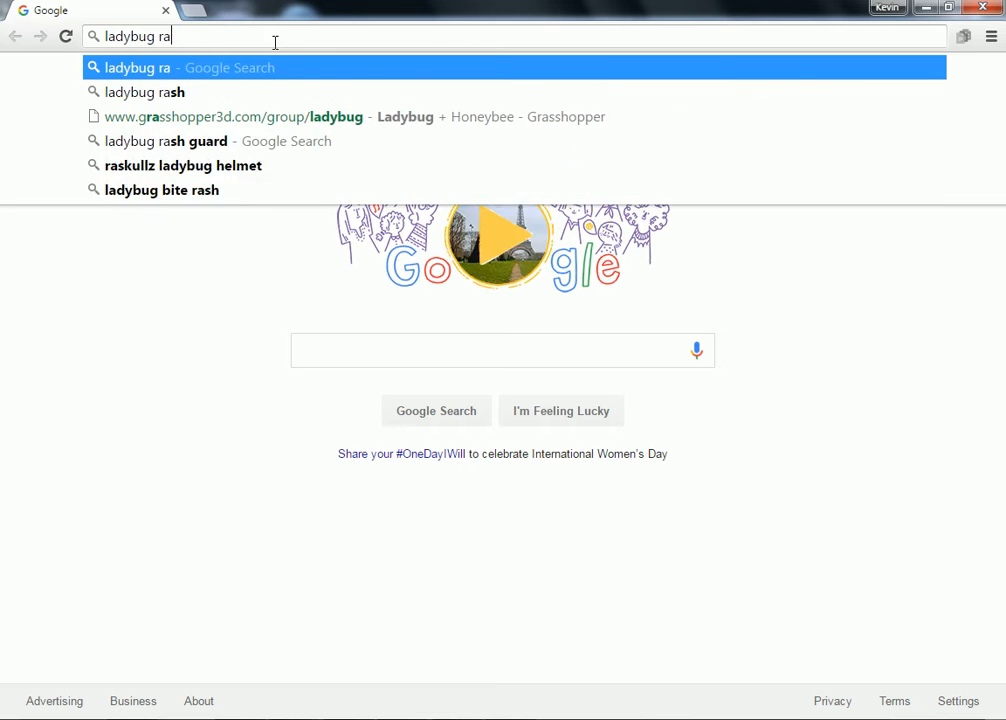
text(grassh)
key(Return)
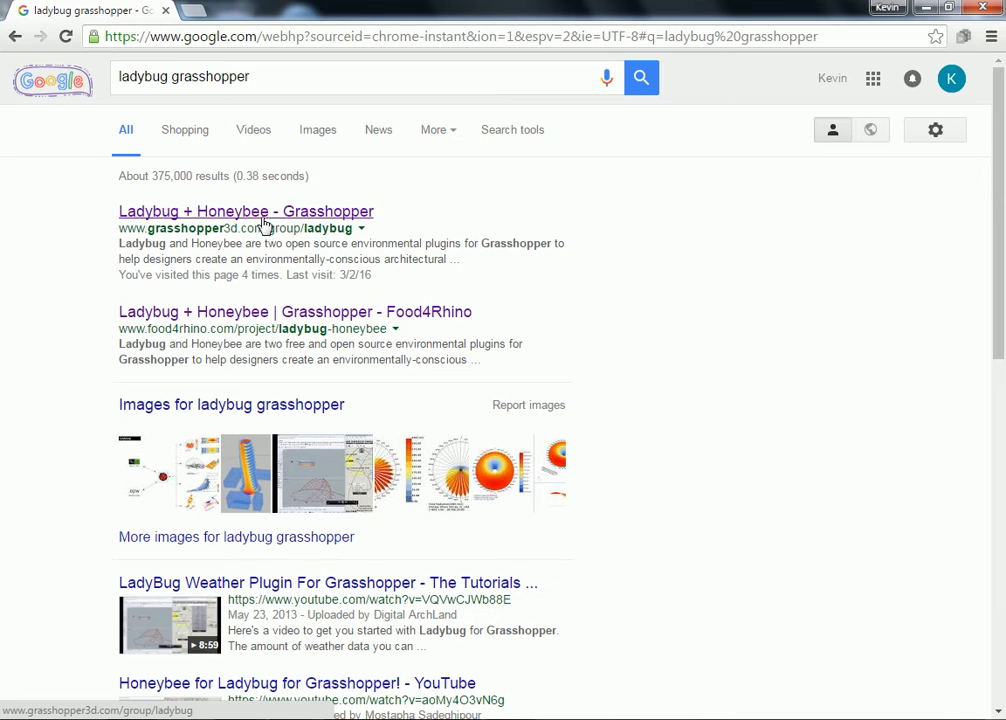
- Open the Ladybug + Honeybee group page, then its 'Example Files for Ladybug' Hydra gallery
click(327, 218)
scroll(139, 353, down, 2)
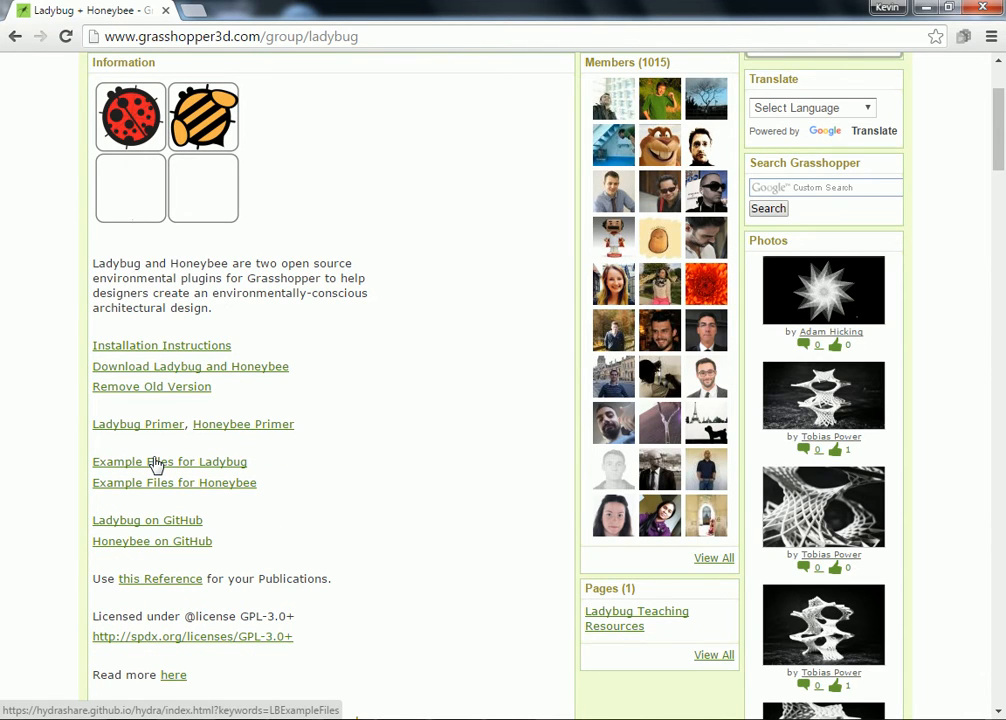
click(158, 463)
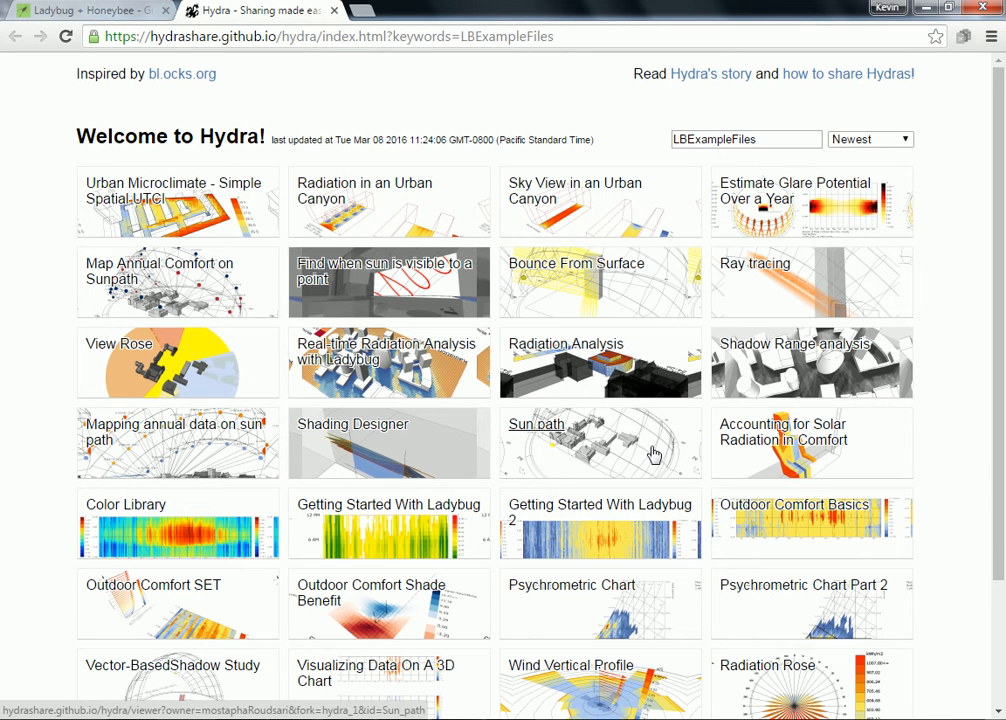
- Download the Shadow Range analysis example zip and show it in its folder
click(808, 350)
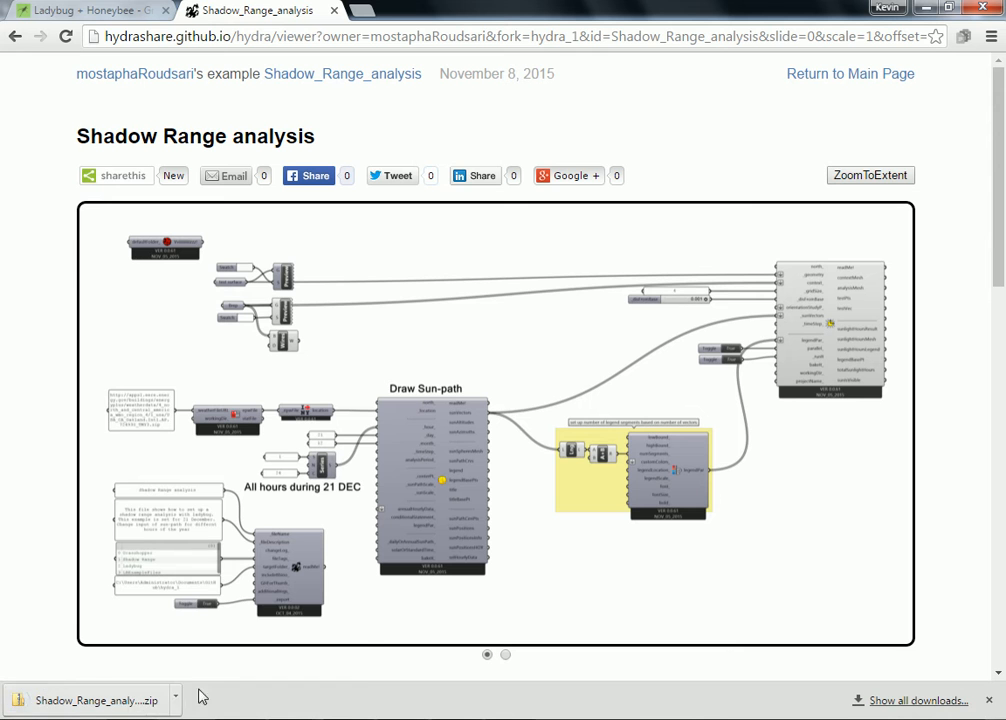
click(176, 701)
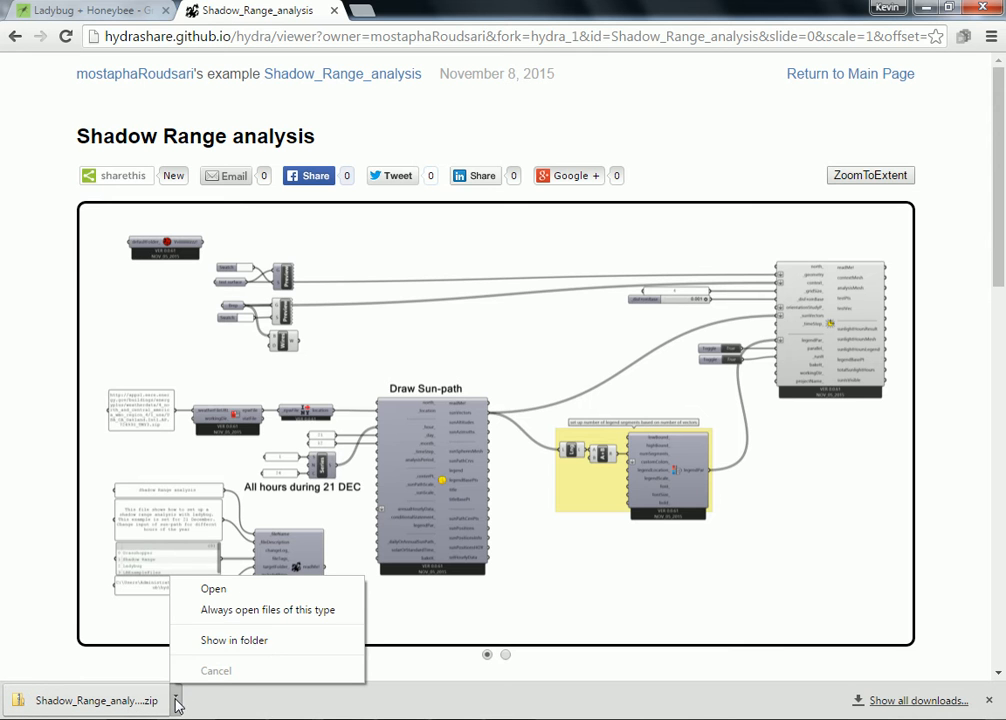
click(224, 645)
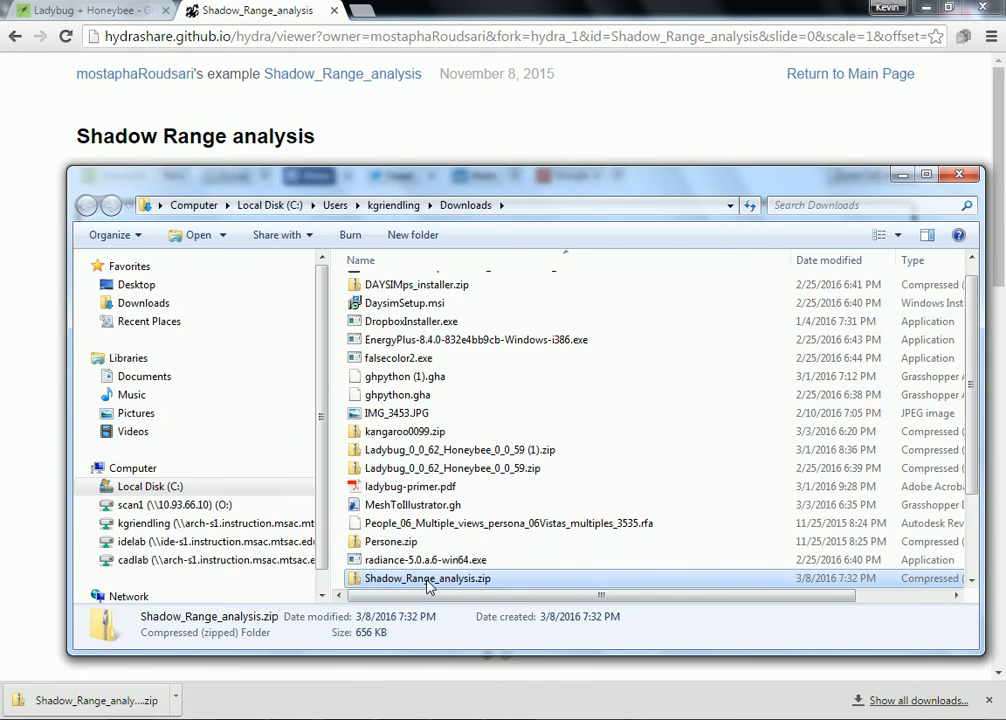
- Check Shadow_Range_analysis.gh inside the zip, then select Spa Pavilion.3dm in Assignment 2 - Shadow Study
double_click(428, 579)
click(441, 292)
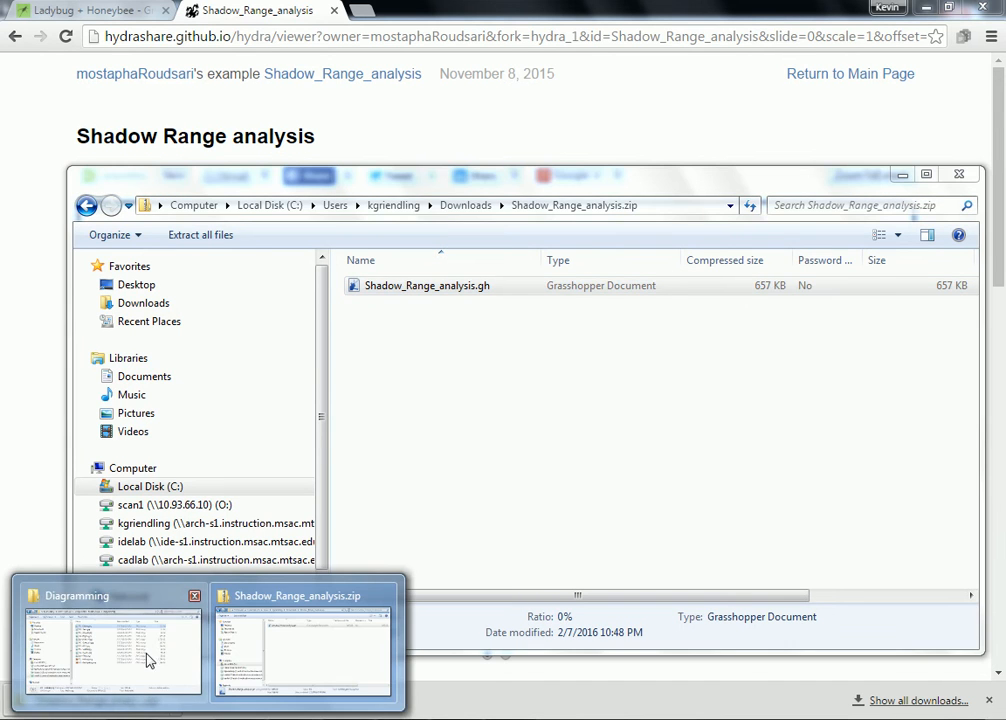
click(141, 668)
click(333, 170)
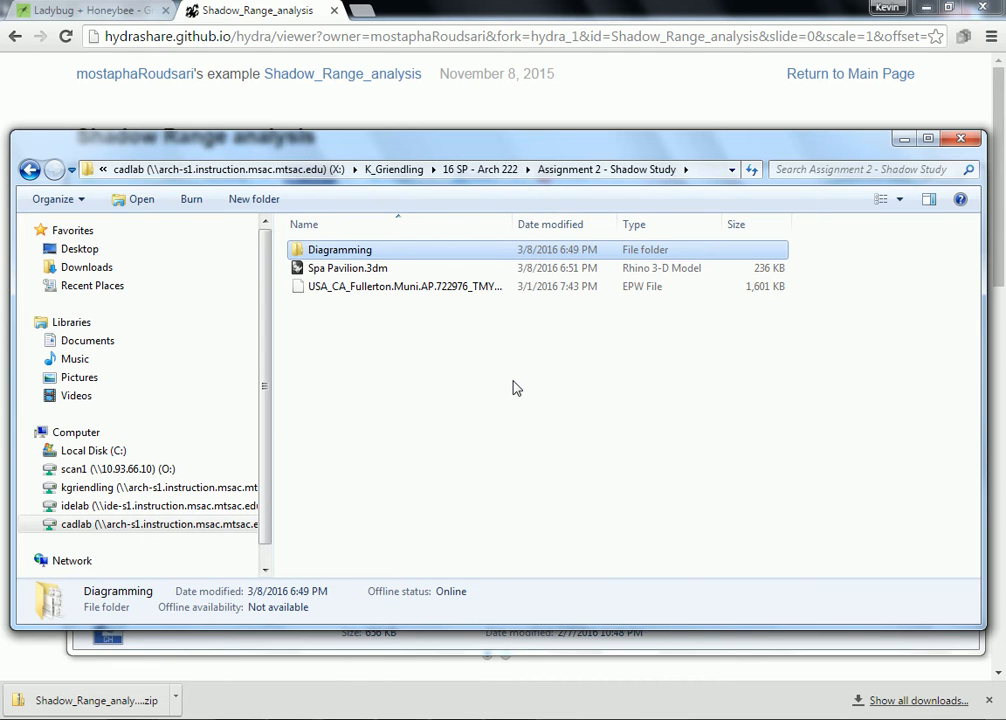
click(349, 270)
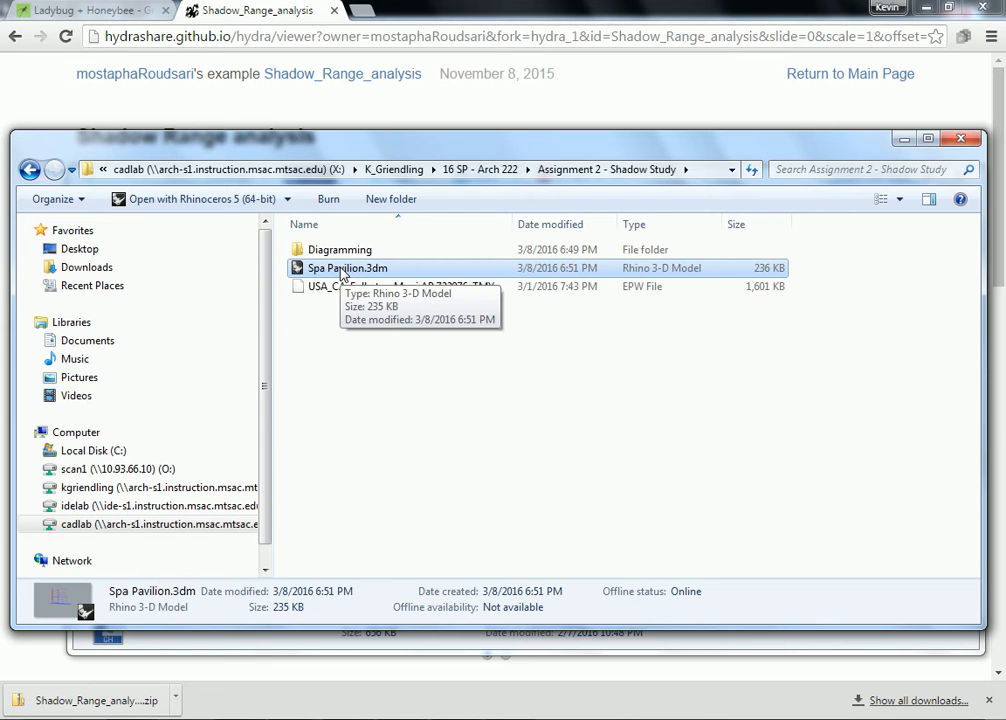
- Open Spa Pavilion.3dm read-only, postpone the driver update, and centre the pavilion in Top view
double_click(339, 270)
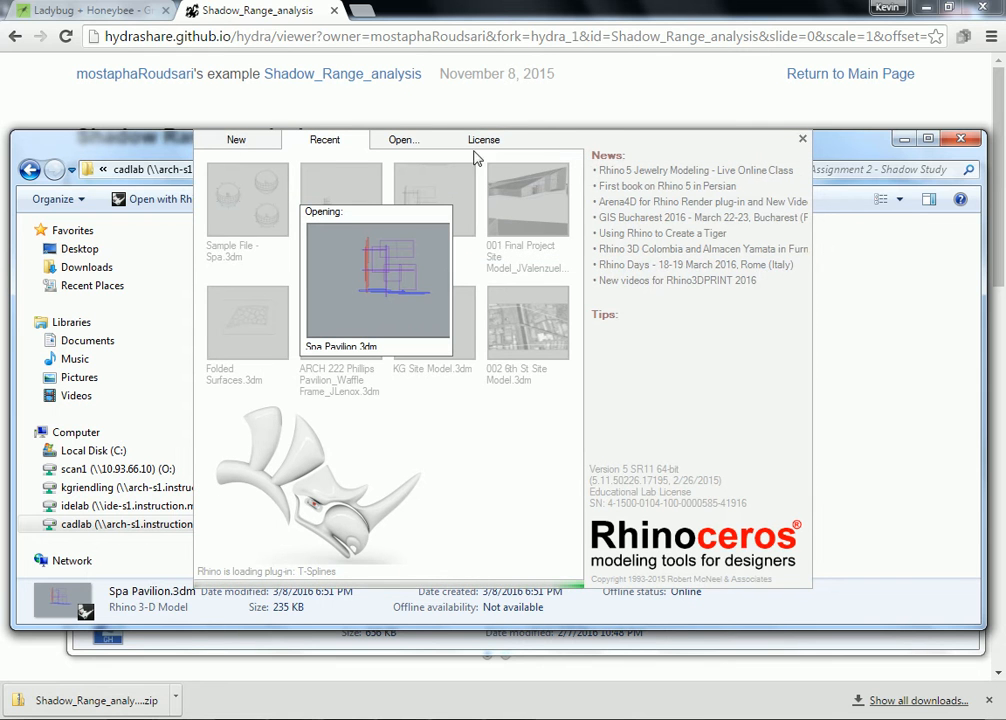
drag(145, 150, 139, 57)
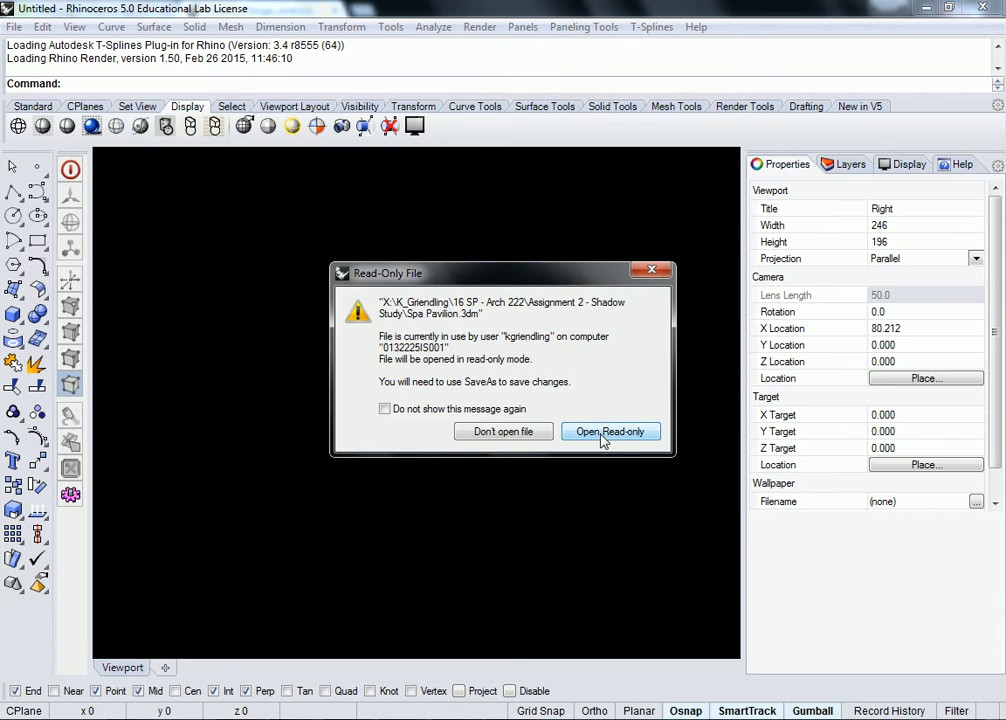
click(603, 433)
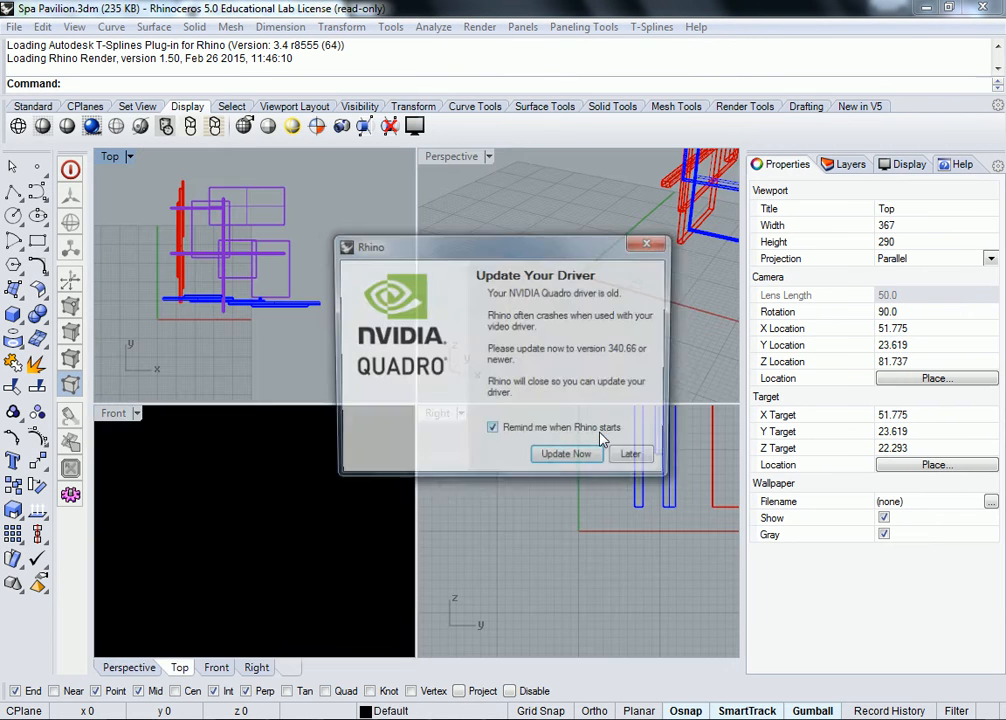
click(648, 462)
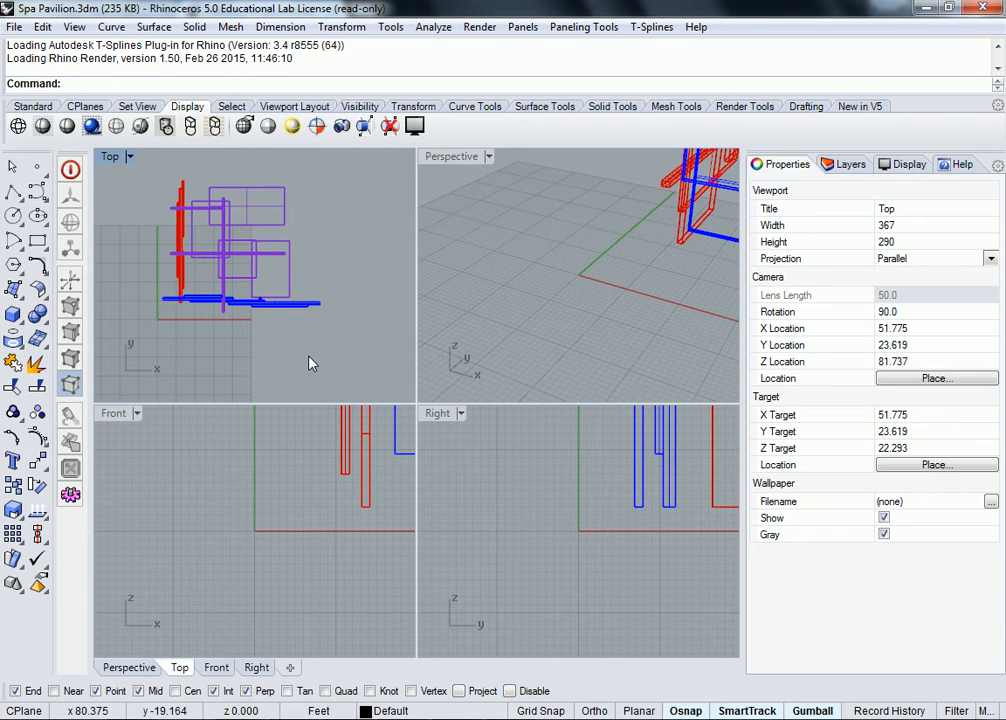
right_drag(308, 271, 331, 289)
scroll(313, 281, up, 2)
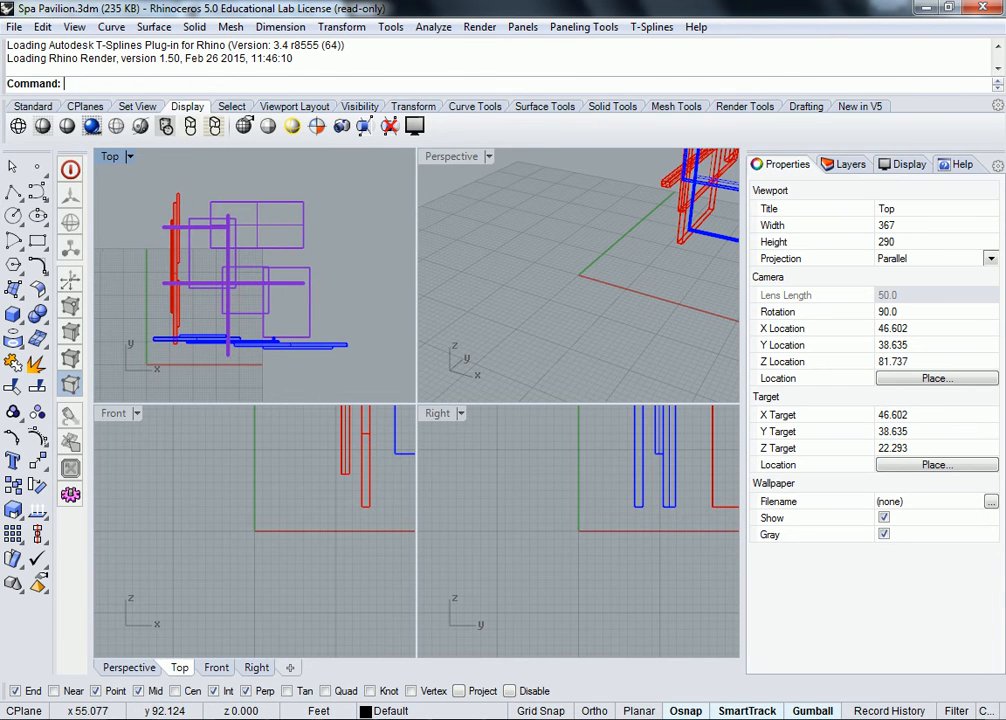
- Save a copy of Spa Pavilion.3dm to the personal S: network drive folder
click(14, 27)
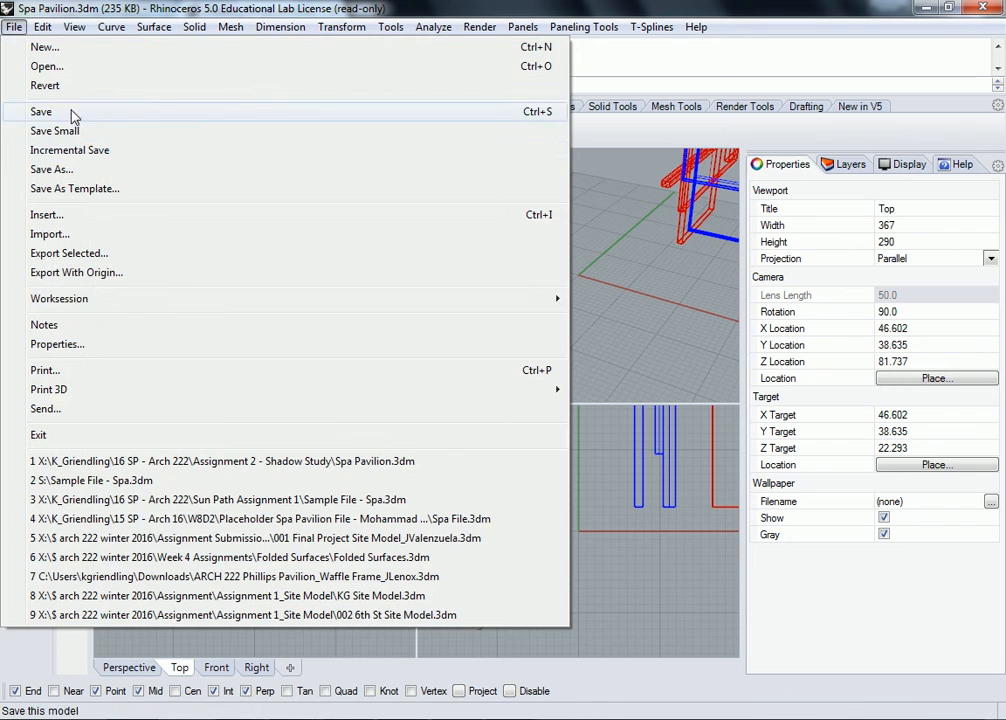
click(55, 169)
click(300, 440)
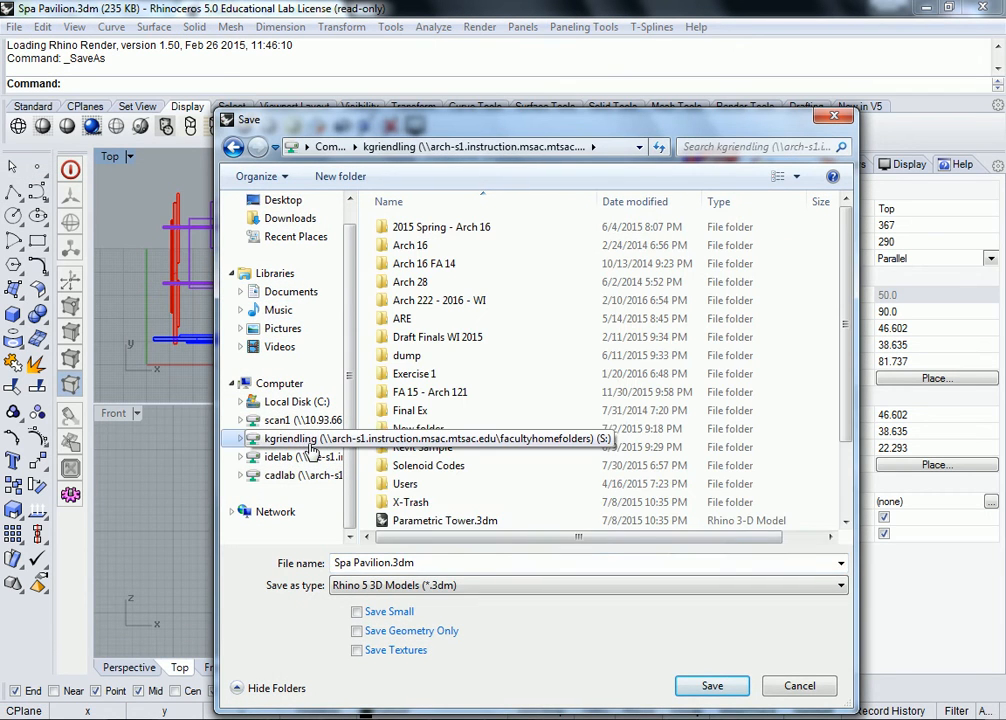
click(712, 686)
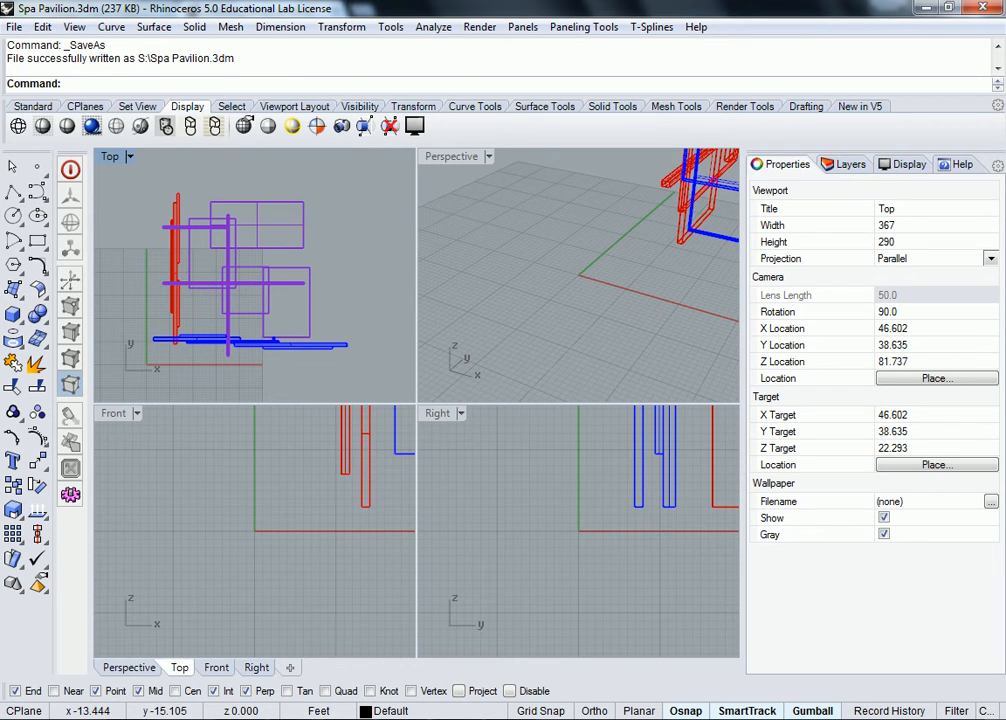
- Bring up the zip window and open the S: drive folder in the Assignment 2 window
mouse_move(208, 718)
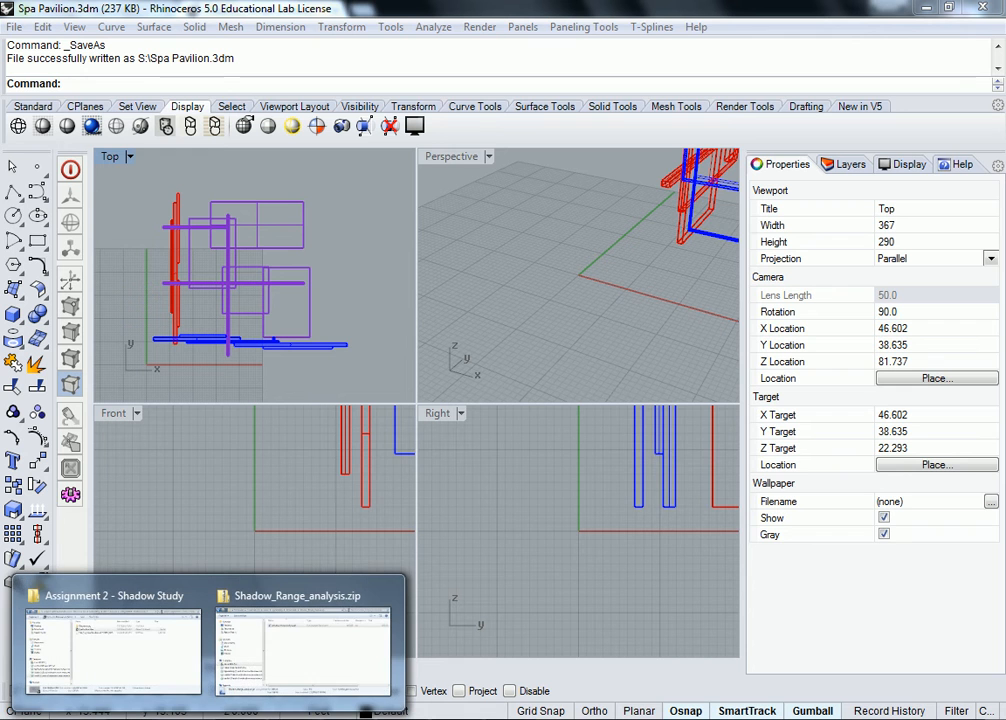
click(351, 679)
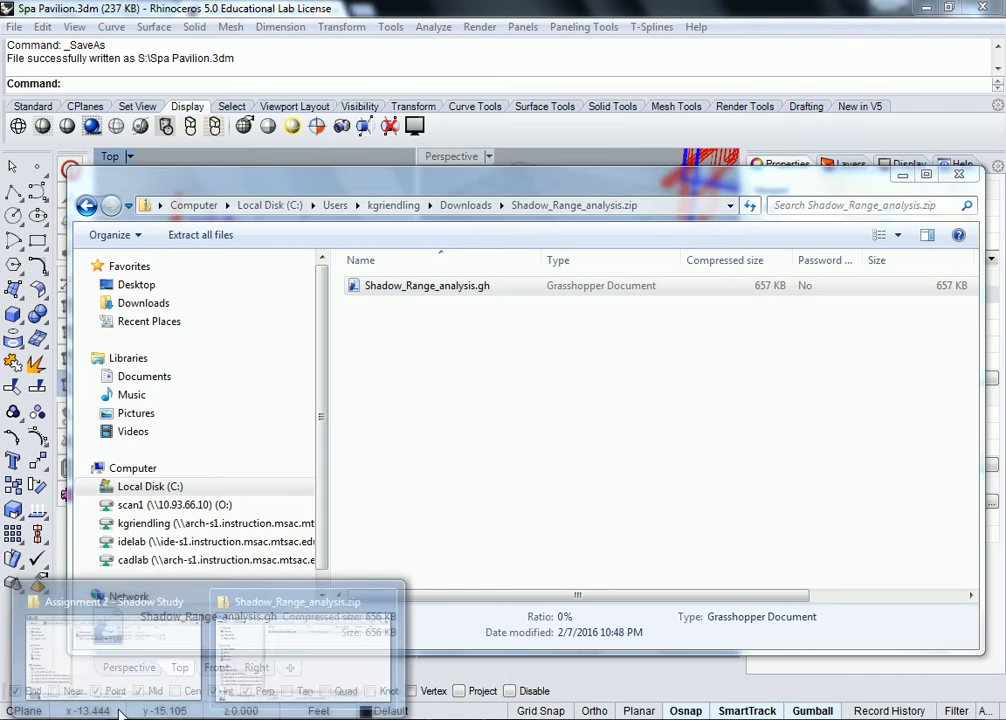
mouse_move(208, 718)
click(115, 646)
click(117, 393)
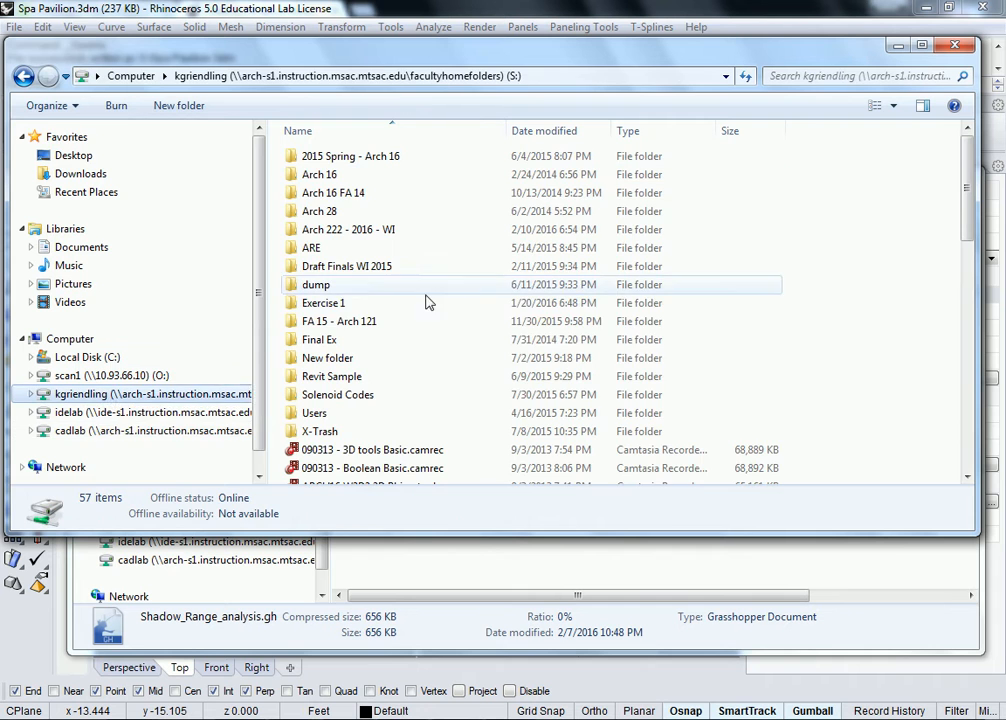
scroll(903, 312, down, 13)
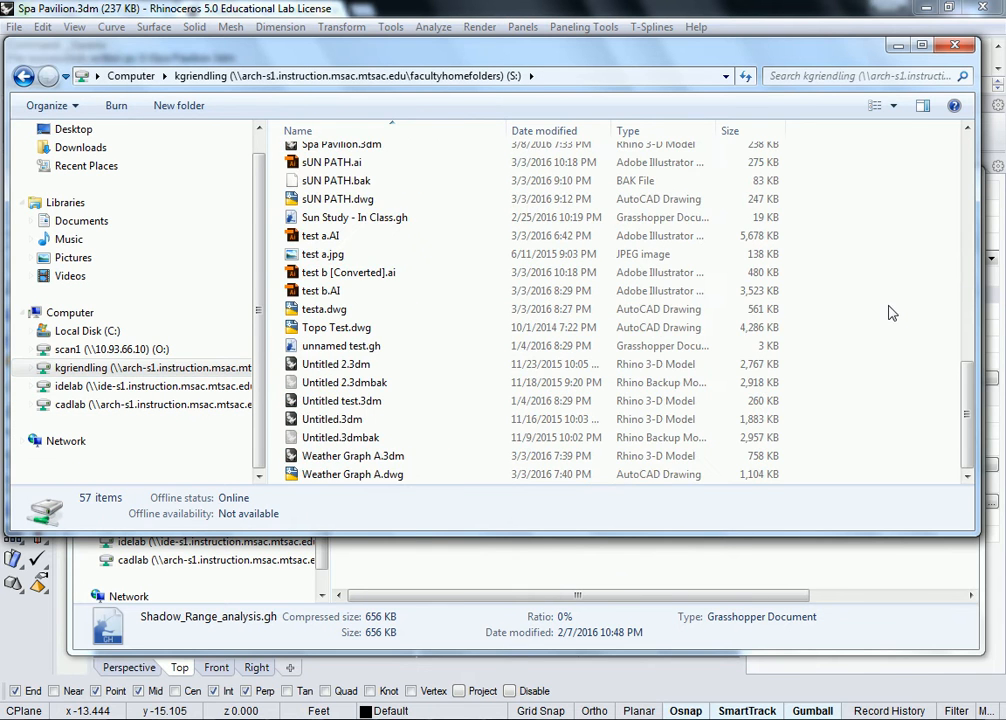
scroll(893, 313, up, 4)
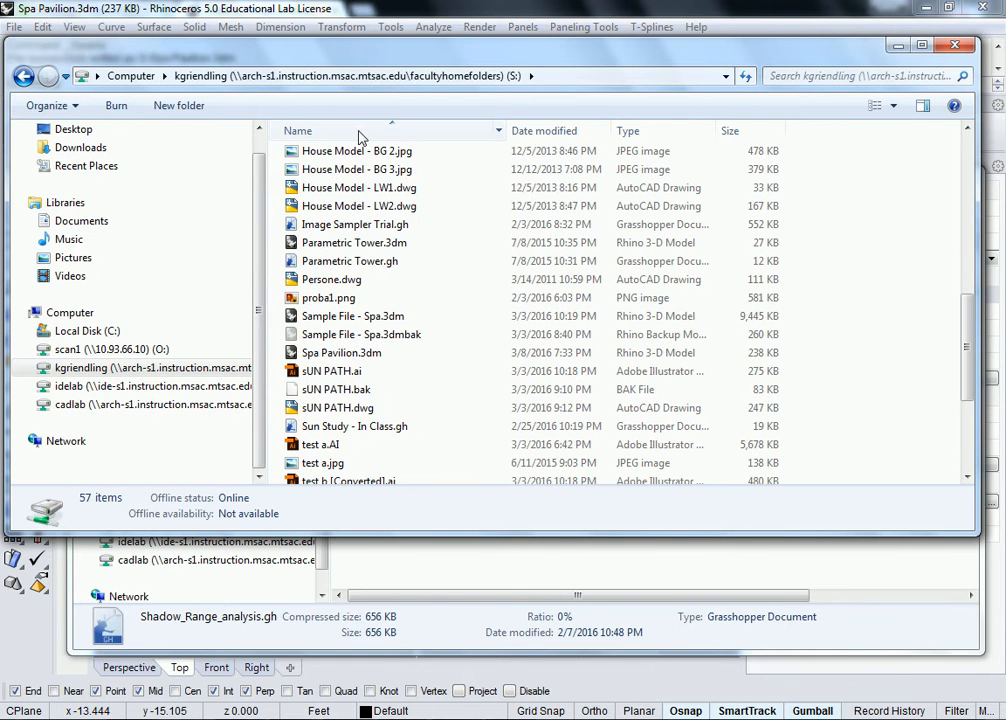
- Copy Shadow_Range_analysis.gh from the zip into the S: folder, then return to Rhino
click(407, 562)
click(431, 285)
drag(431, 285, 338, 72)
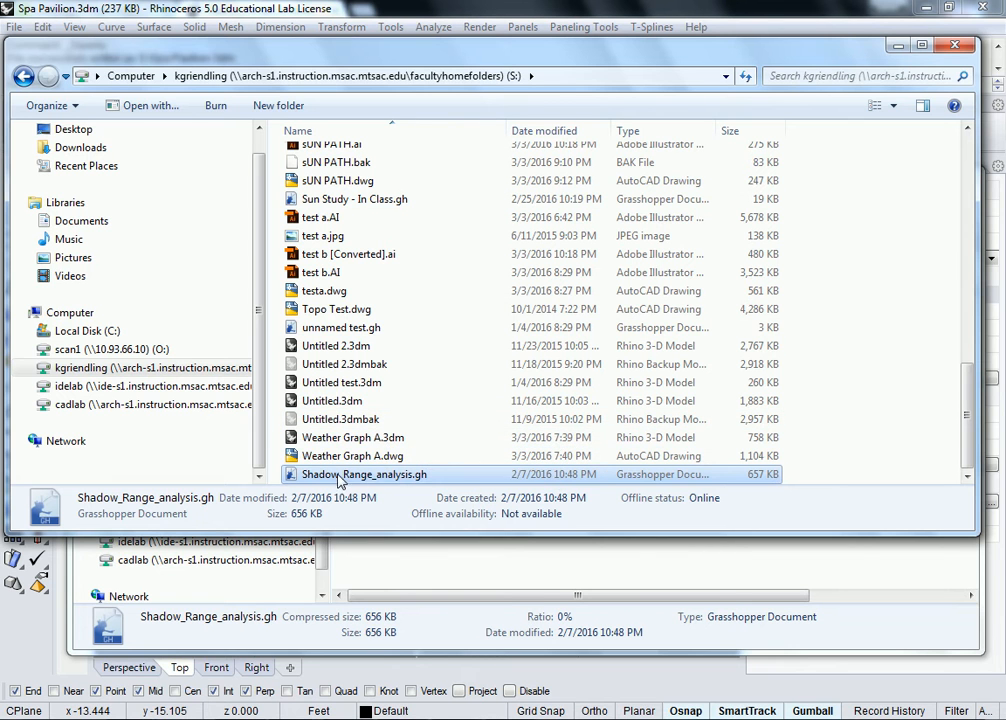
click(23, 636)
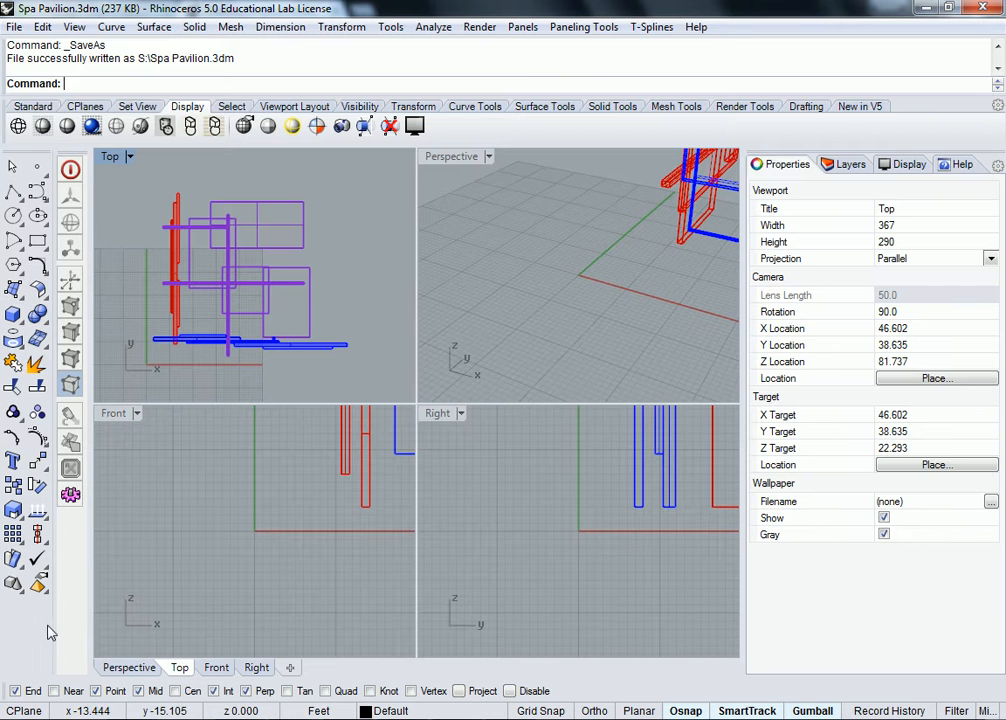
- Recentre the Top view, select and clear all objects, and launch Grasshopper with 'Grass'
scroll(360, 255, down, 2)
right_drag(361, 251, 317, 260)
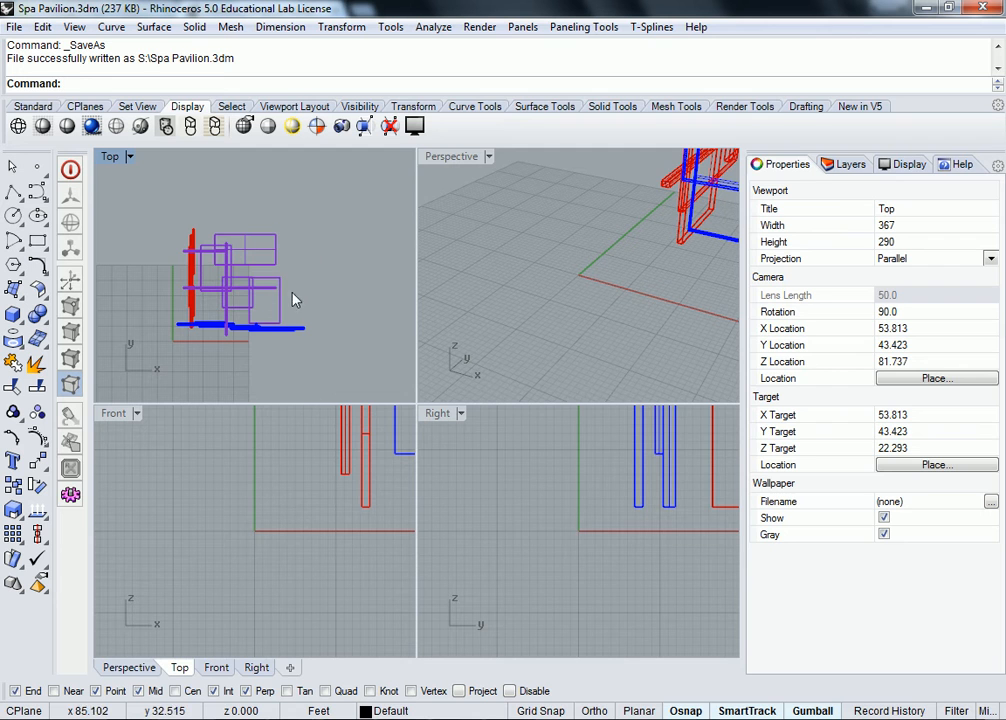
drag(321, 213, 150, 357)
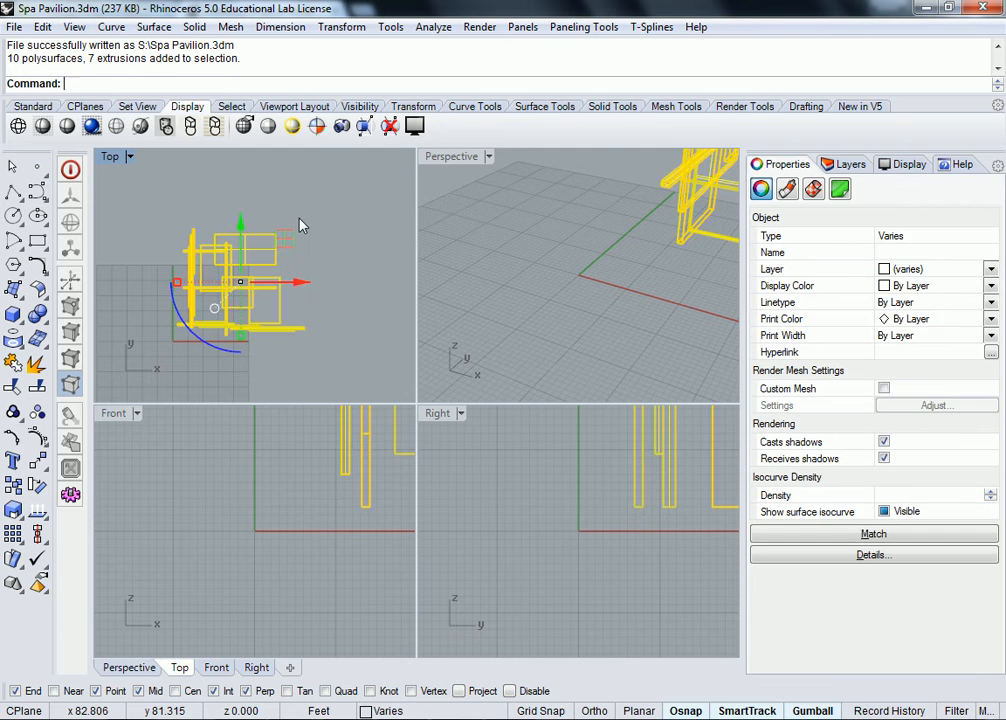
key(Escape)
text(Grass)
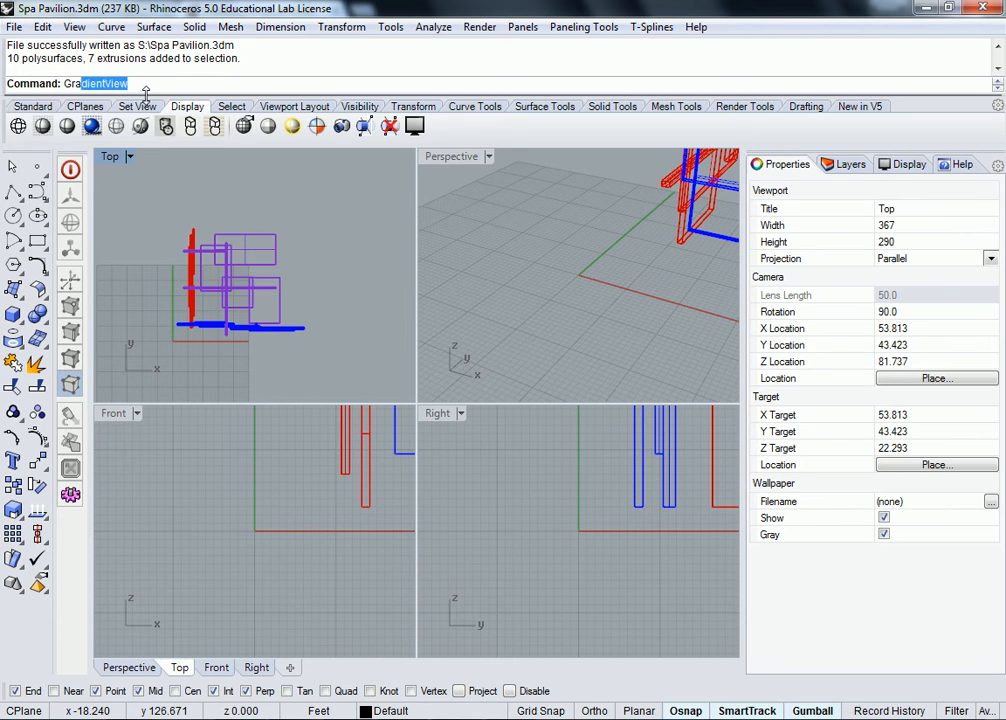
key(Return)
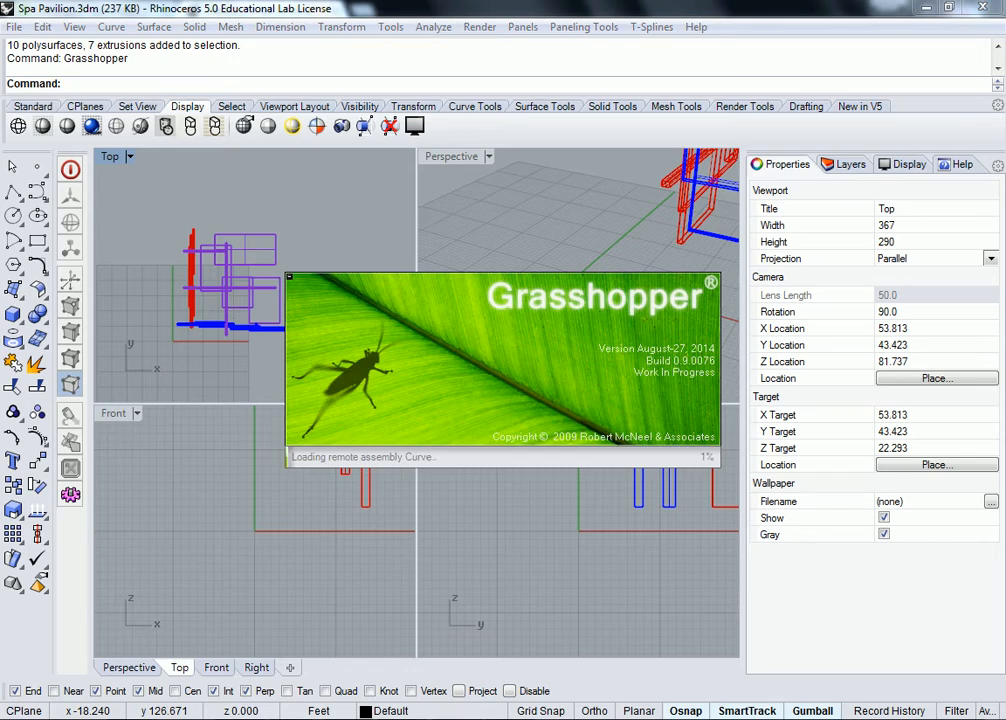
- Move the S: folder window aside and drop Shadow_Range_analysis.gh onto the Grasshopper canvas
click(258, 650)
drag(498, 110, 545, 228)
drag(90, 222, 731, 208)
drag(965, 636, 521, 341)
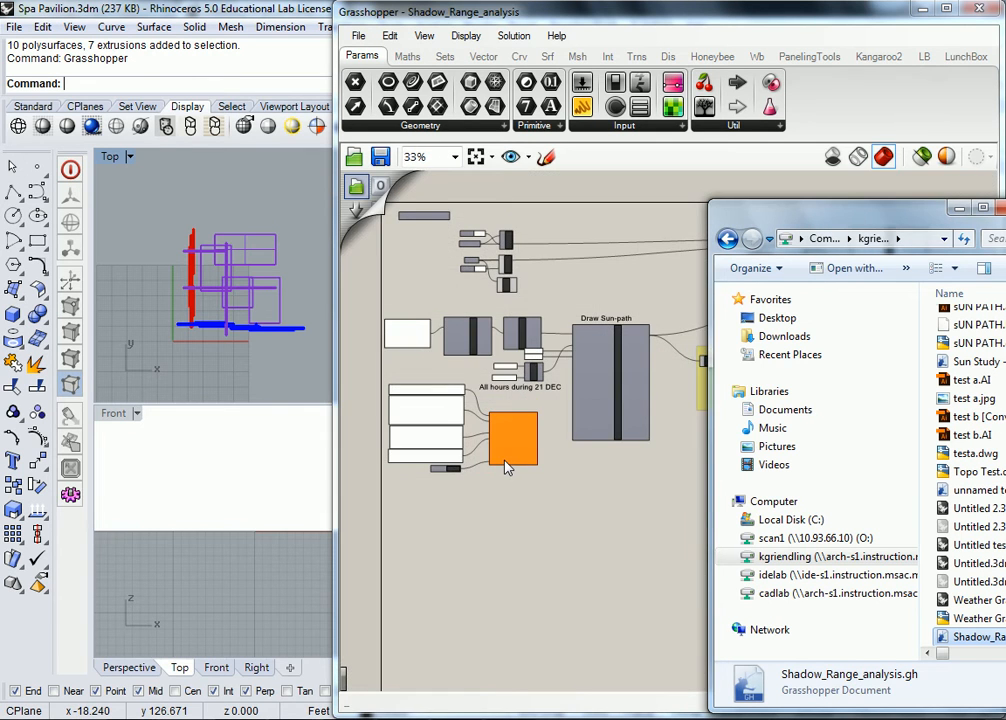
click(550, 525)
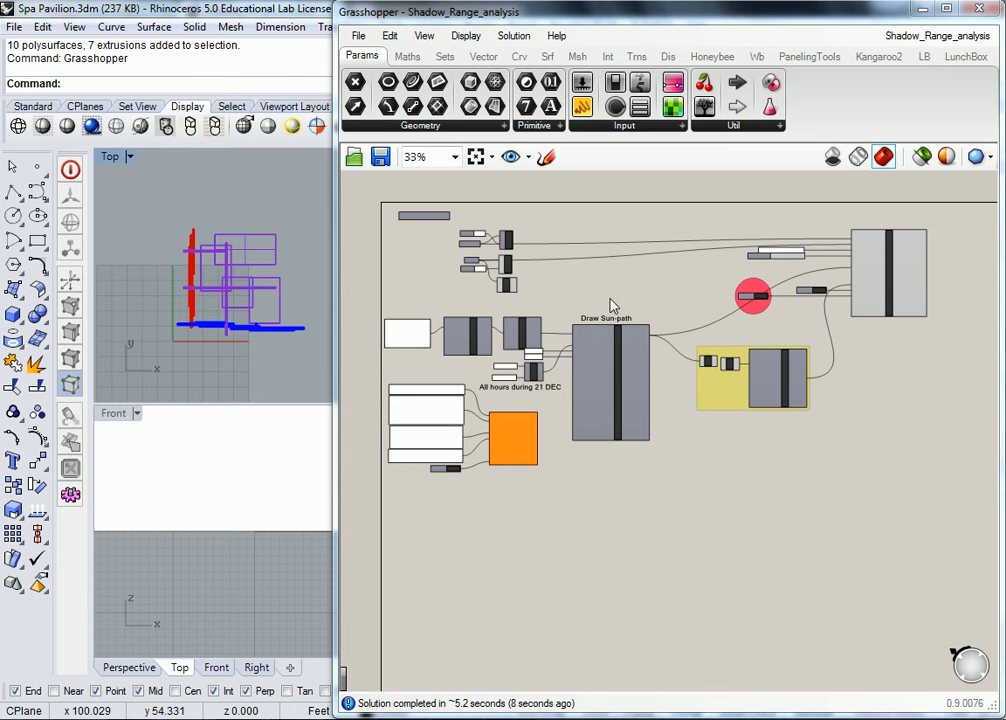
- Pan and zoom across the Shadow_Range_analysis definition to inspect its components
scroll(443, 290, up, 3)
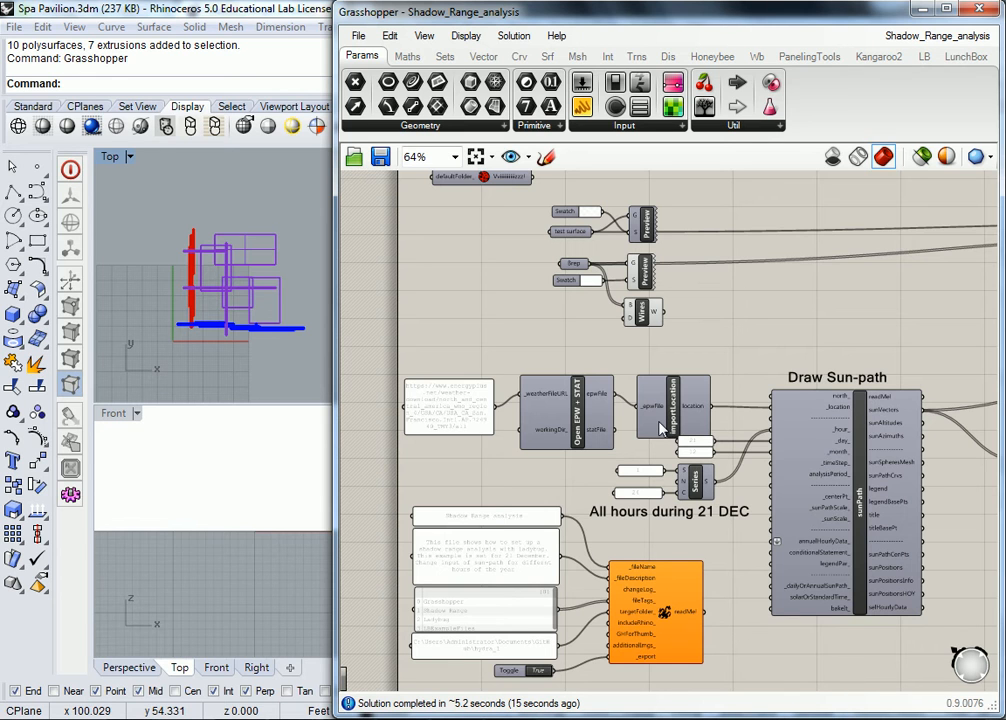
mouse_move(659, 428)
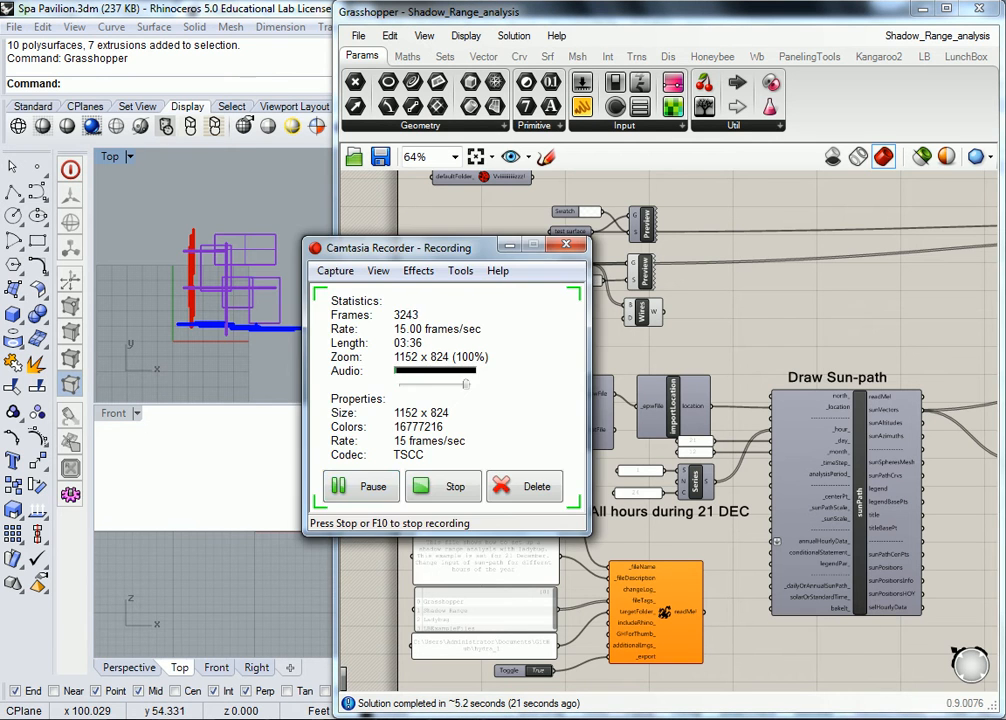
click(357, 368)
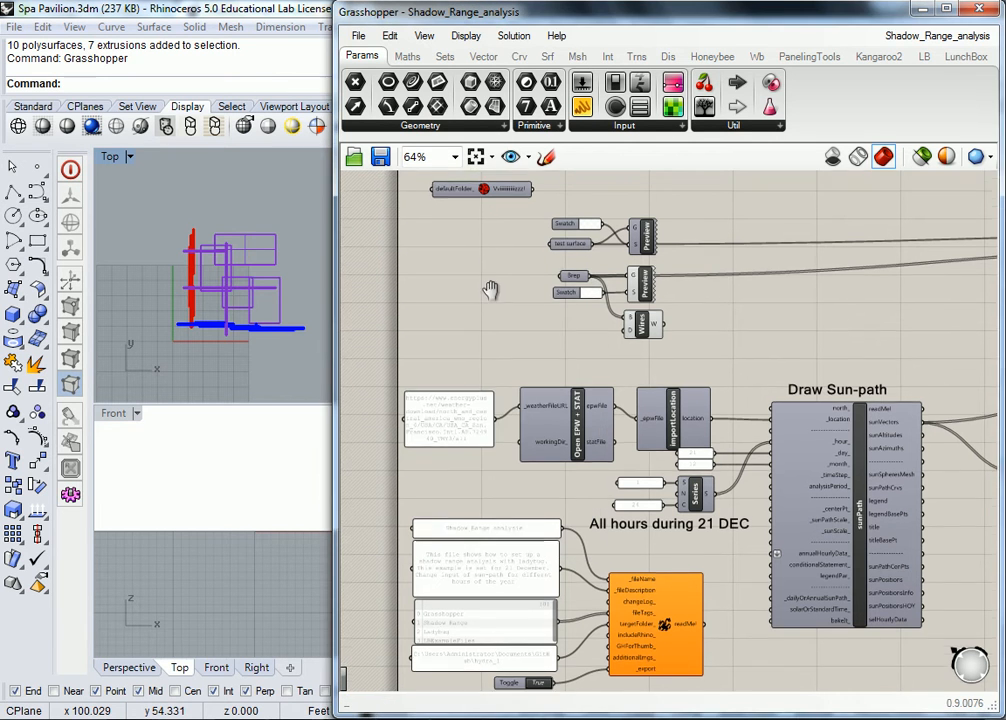
right_drag(490, 289, 483, 330)
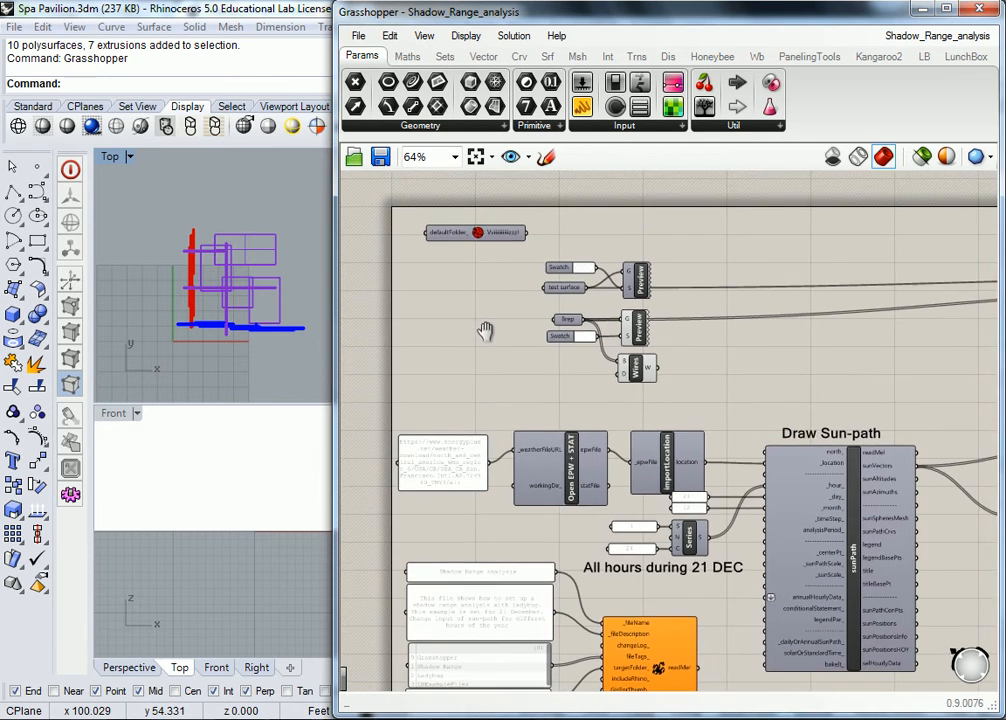
right_drag(689, 379, 673, 329)
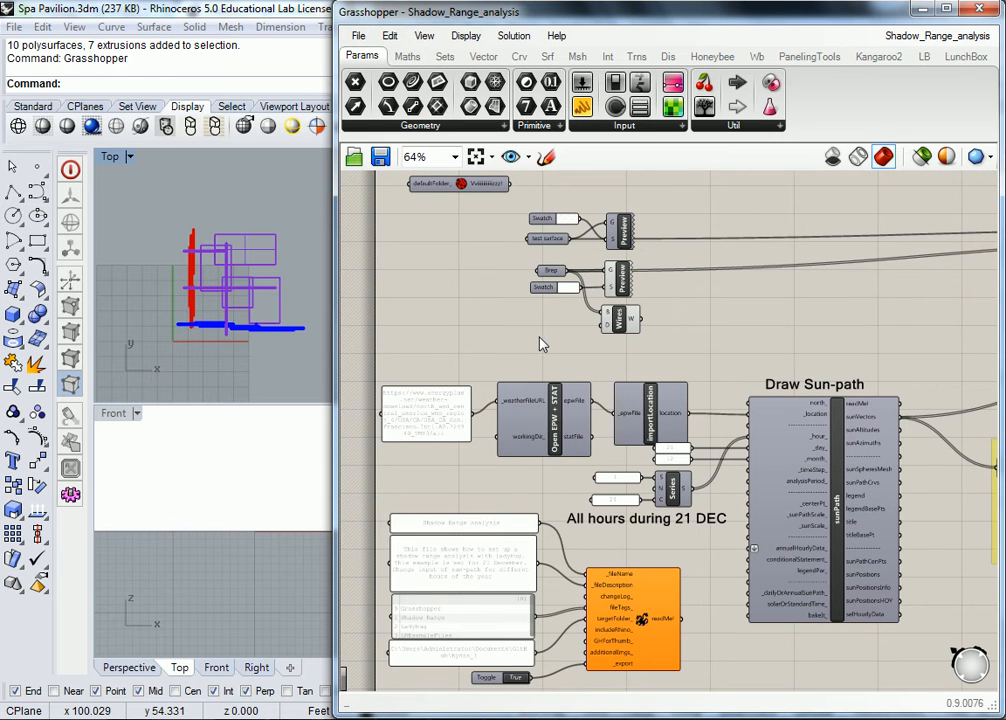
right_drag(534, 344, 597, 317)
scroll(560, 336, down, 3)
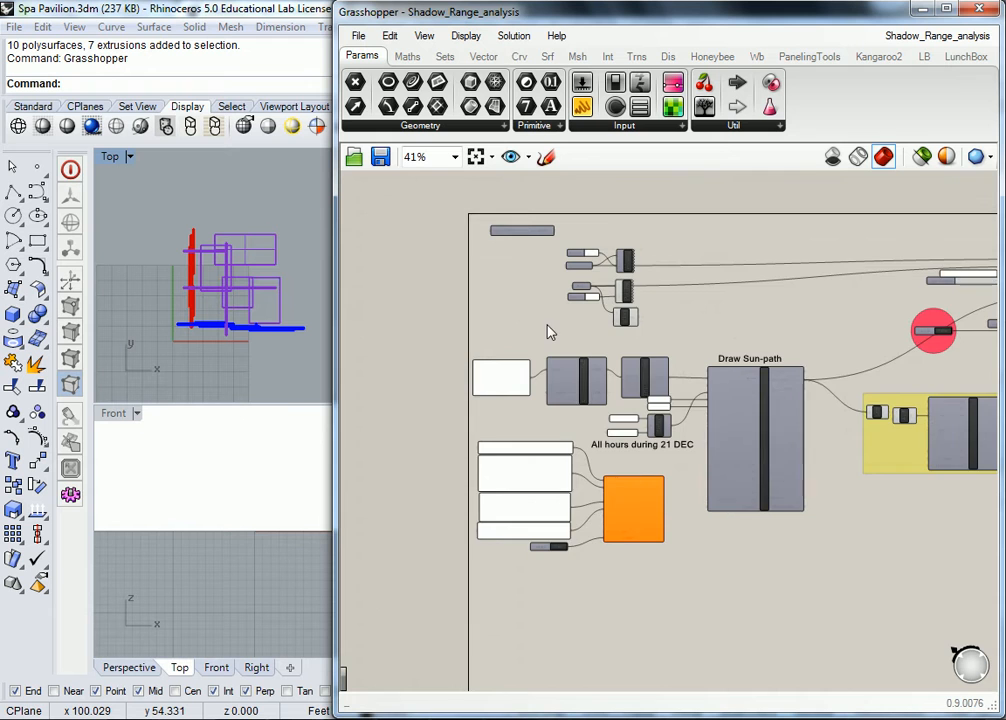
scroll(545, 330, up, 3)
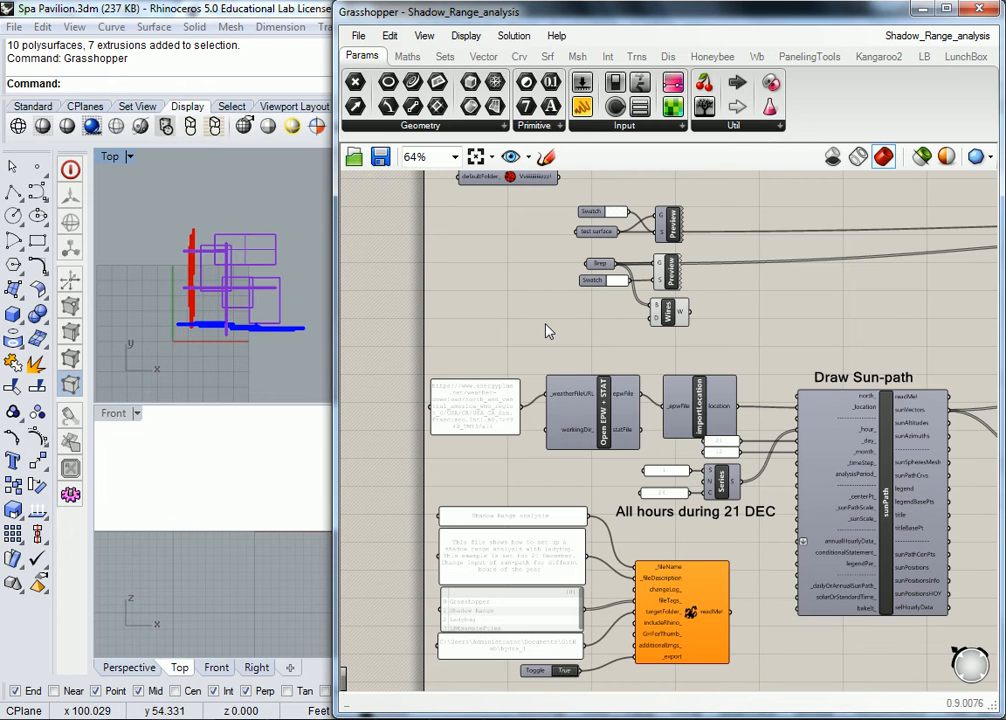
scroll(434, 452, up, 3)
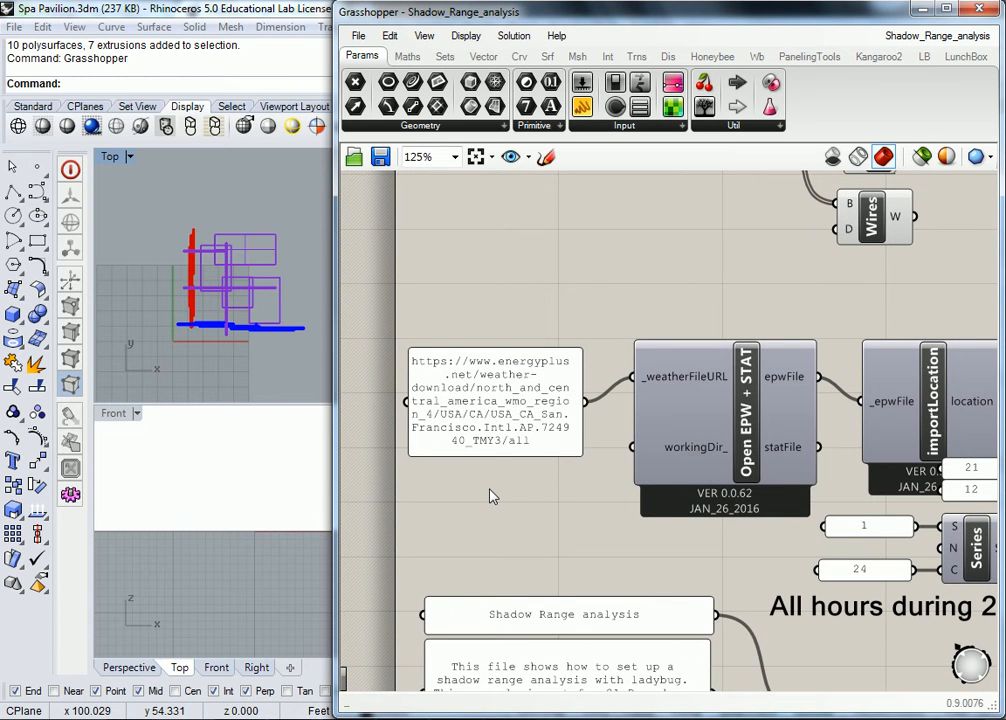
- Select and deselect the weather file URL panel, then bring the zip folder window forward
click(462, 440)
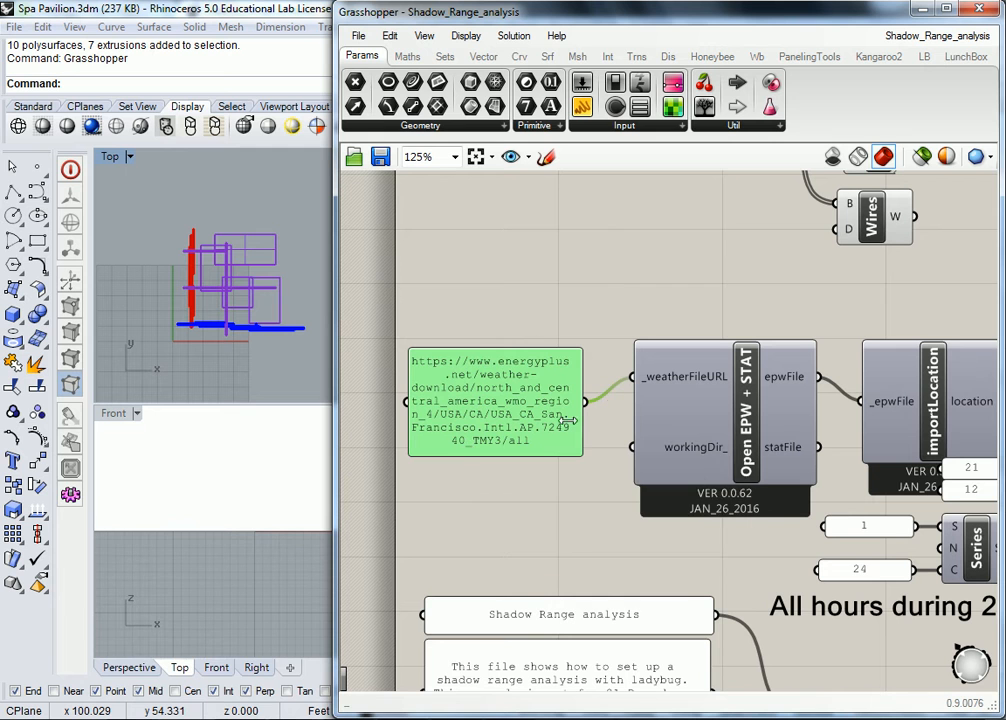
click(507, 283)
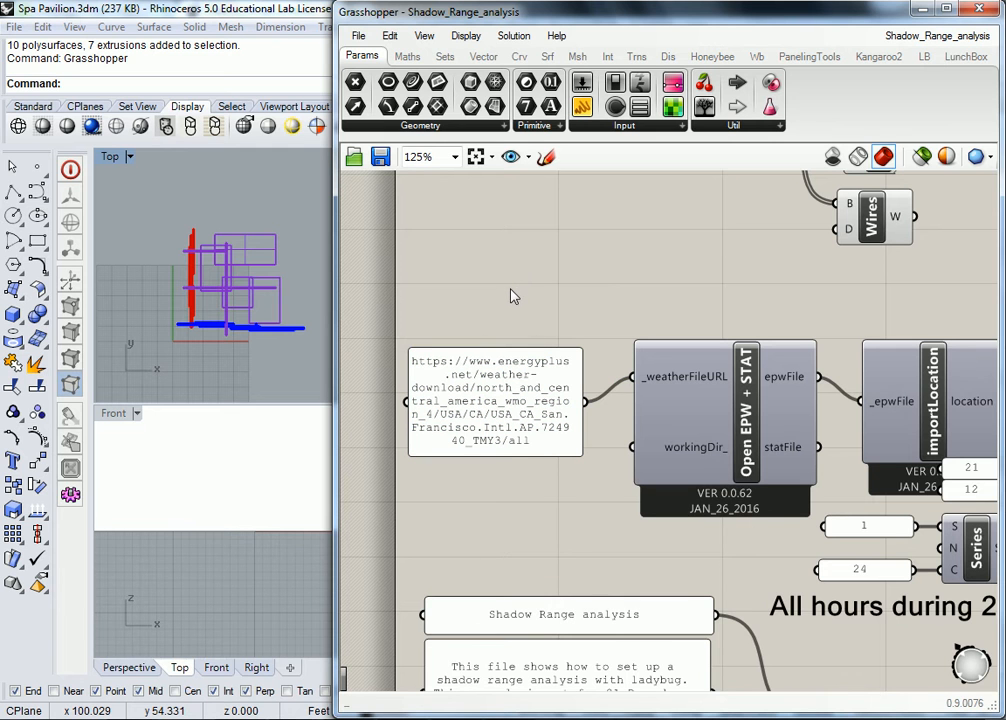
scroll(508, 312, down, 3)
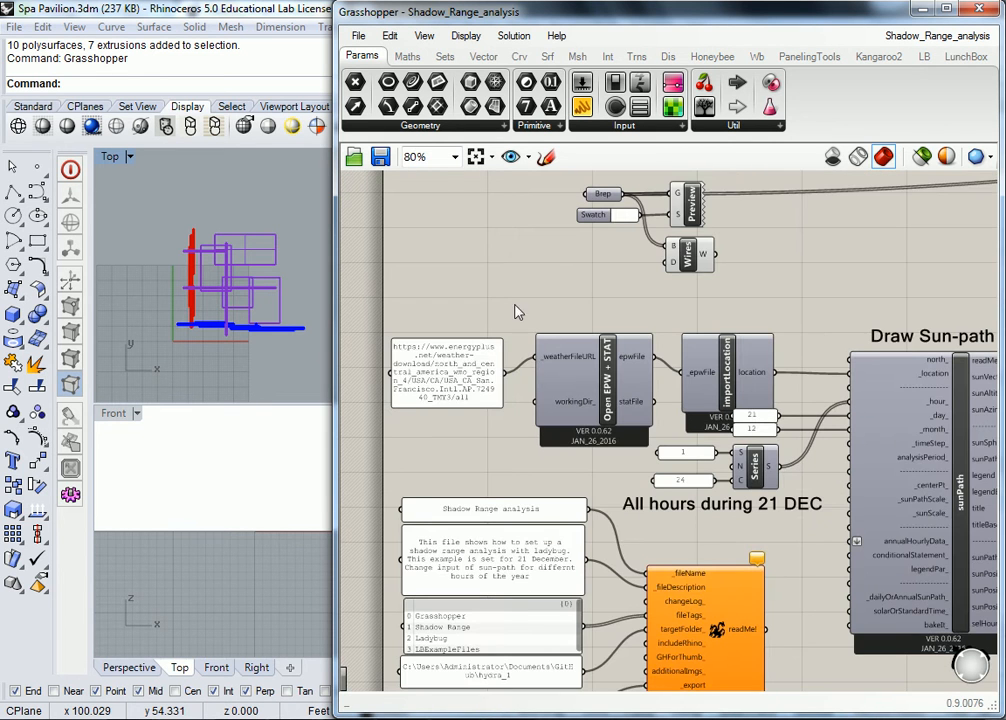
click(255, 648)
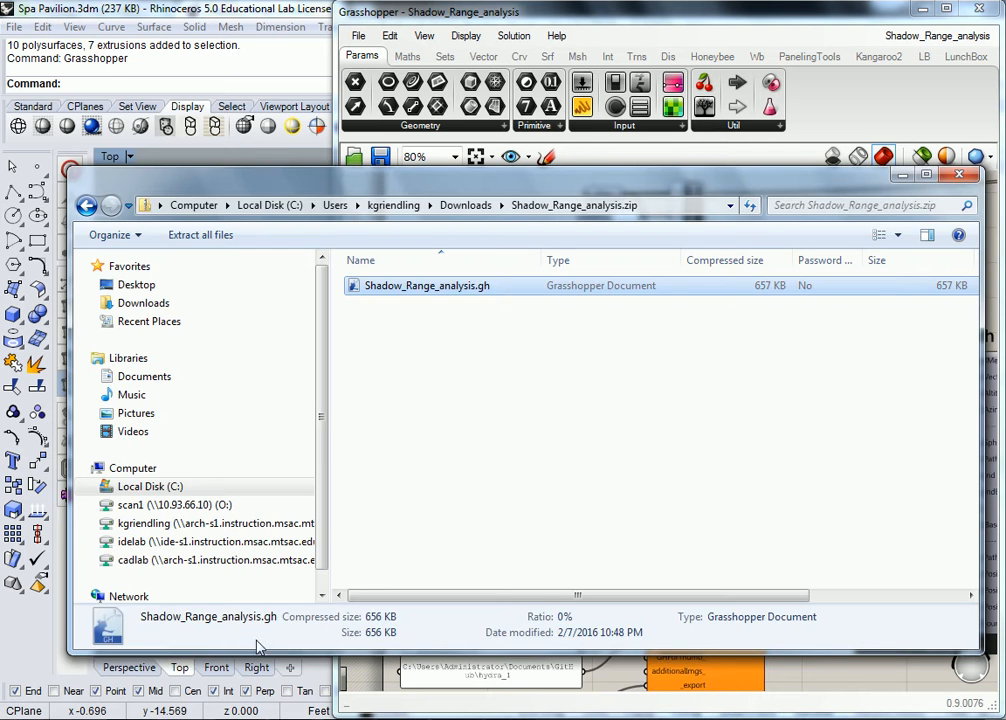
click(495, 430)
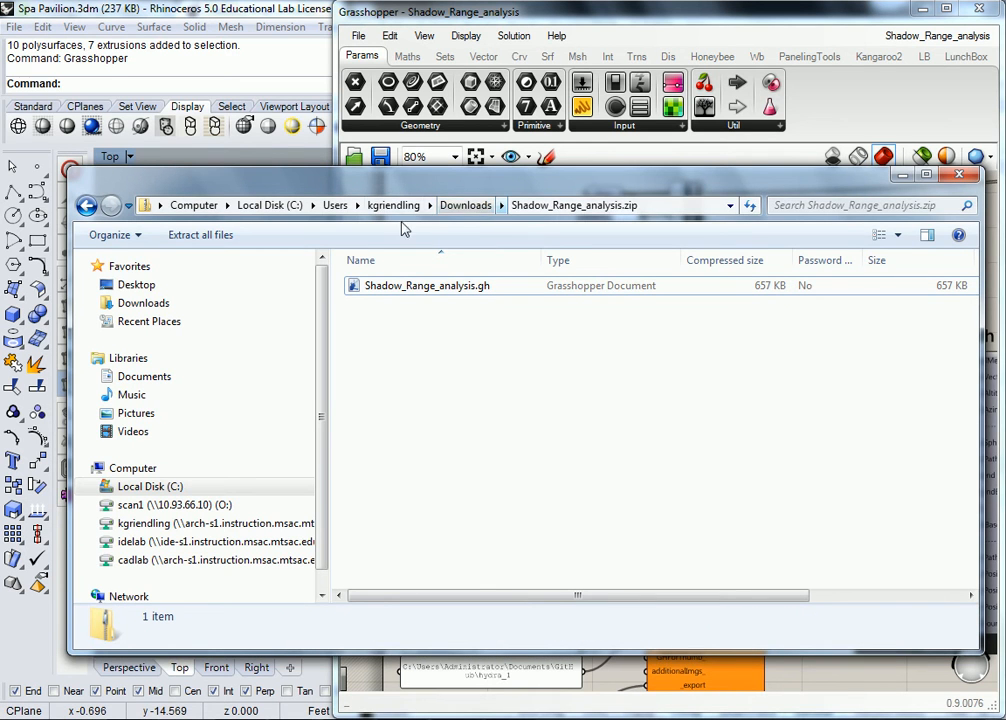
click(956, 176)
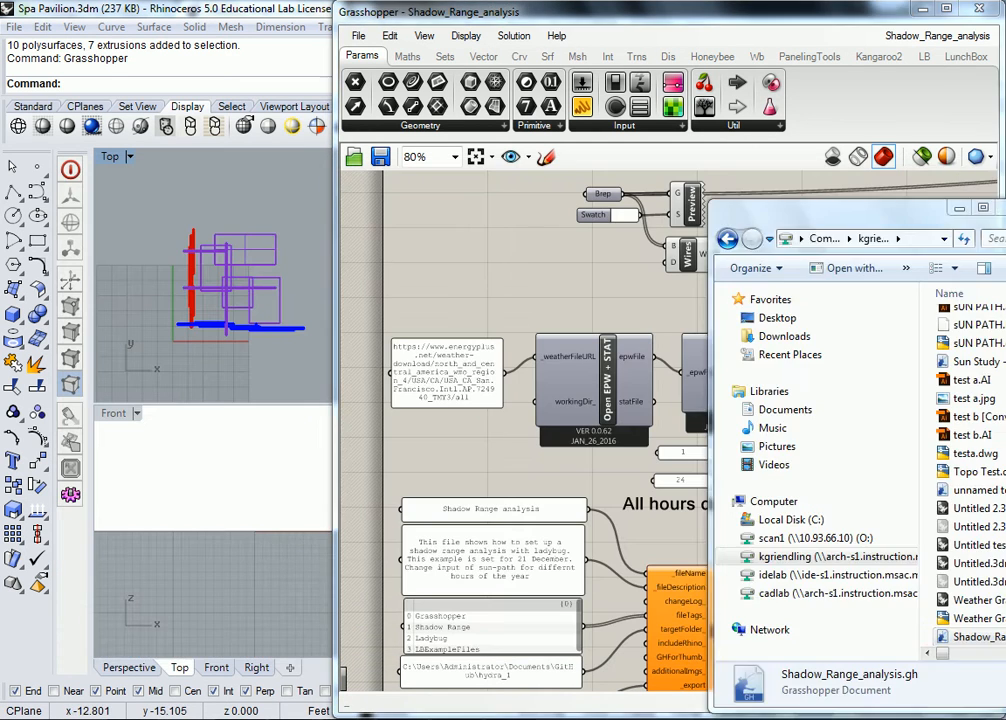
drag(835, 82, 287, 113)
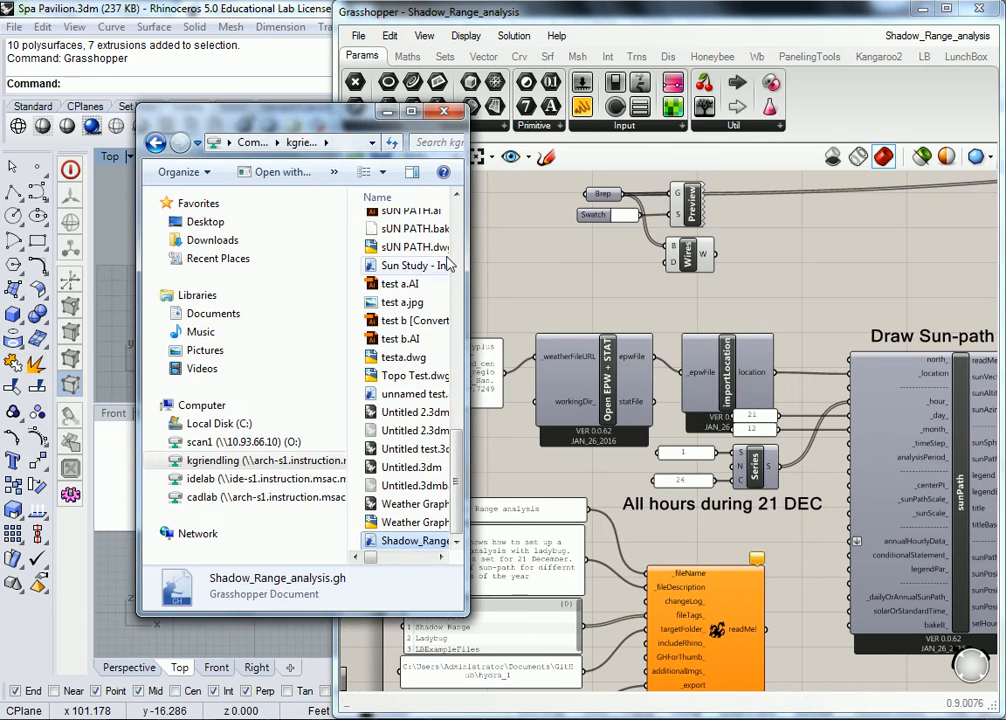
drag(467, 300, 768, 300)
click(250, 497)
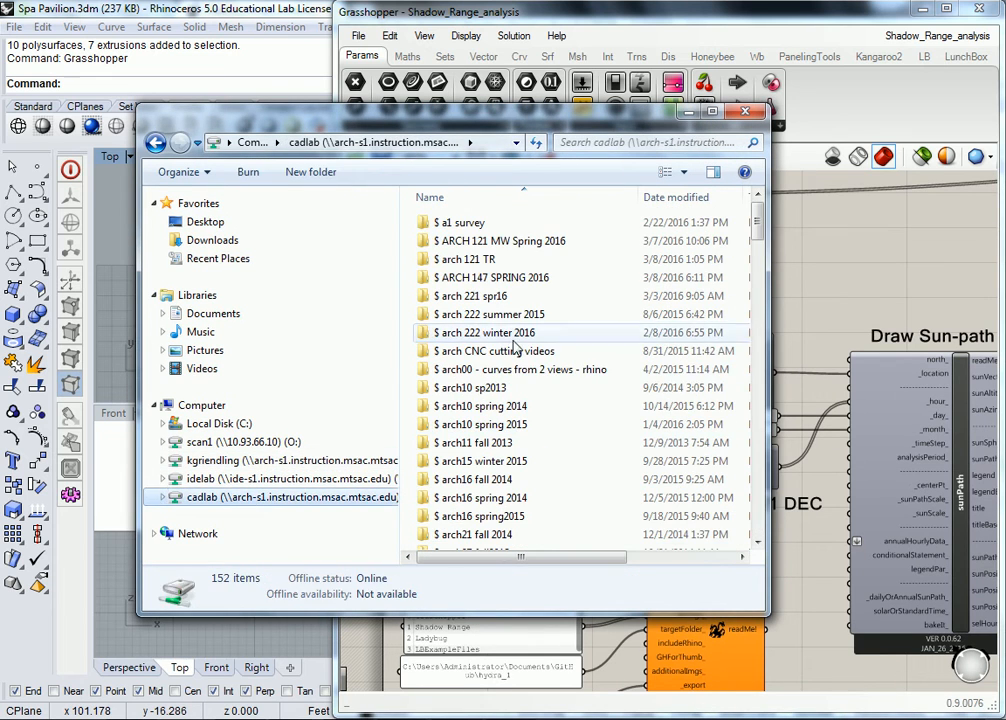
click(508, 333)
key(k)
double_click(472, 238)
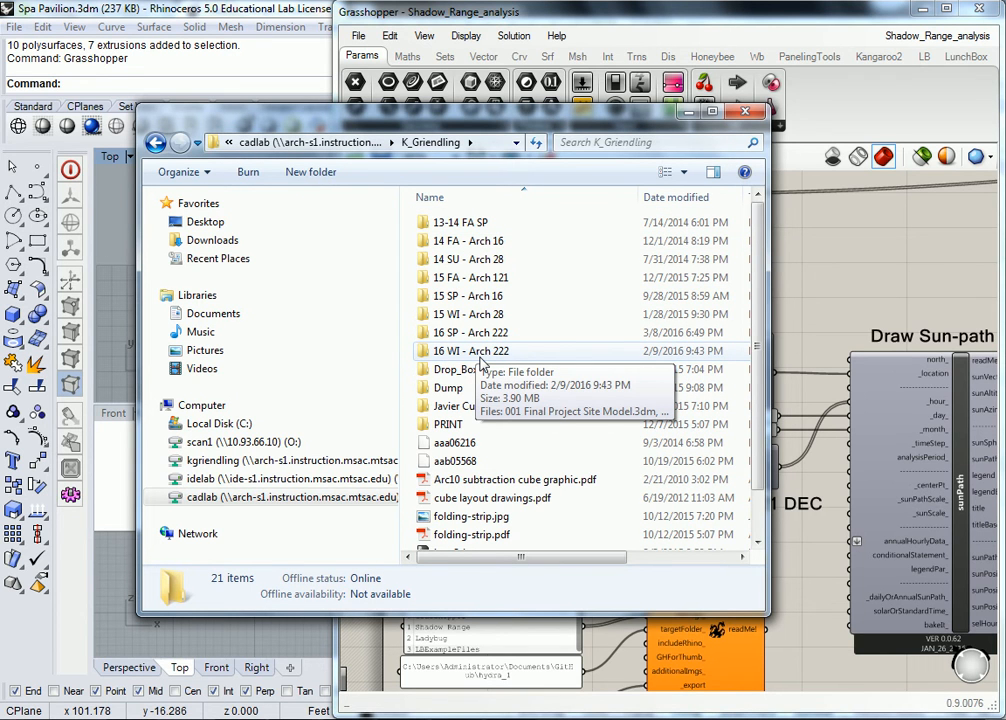
double_click(470, 332)
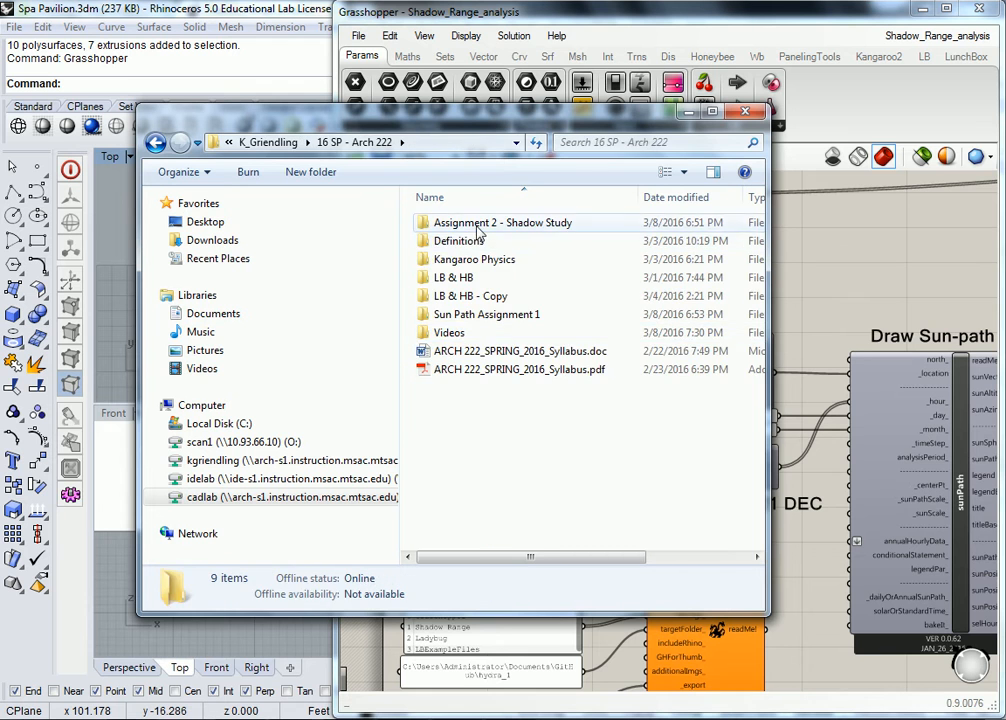
double_click(477, 229)
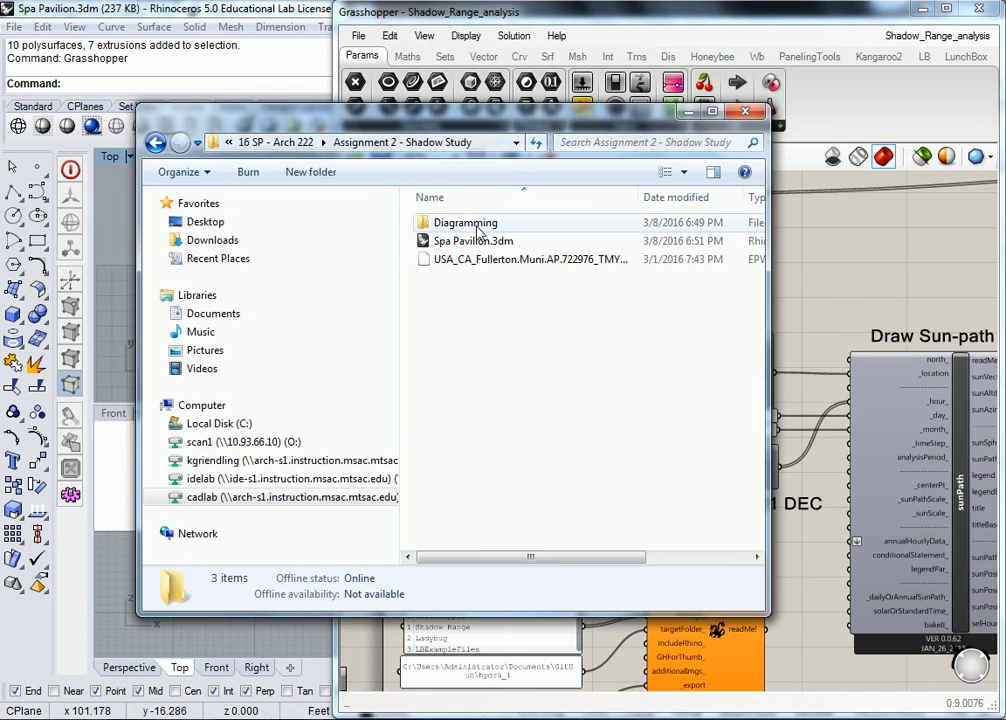
- Select the Chino EPW weather file in the LB & HB > Weather Data folder
click(287, 143)
double_click(440, 279)
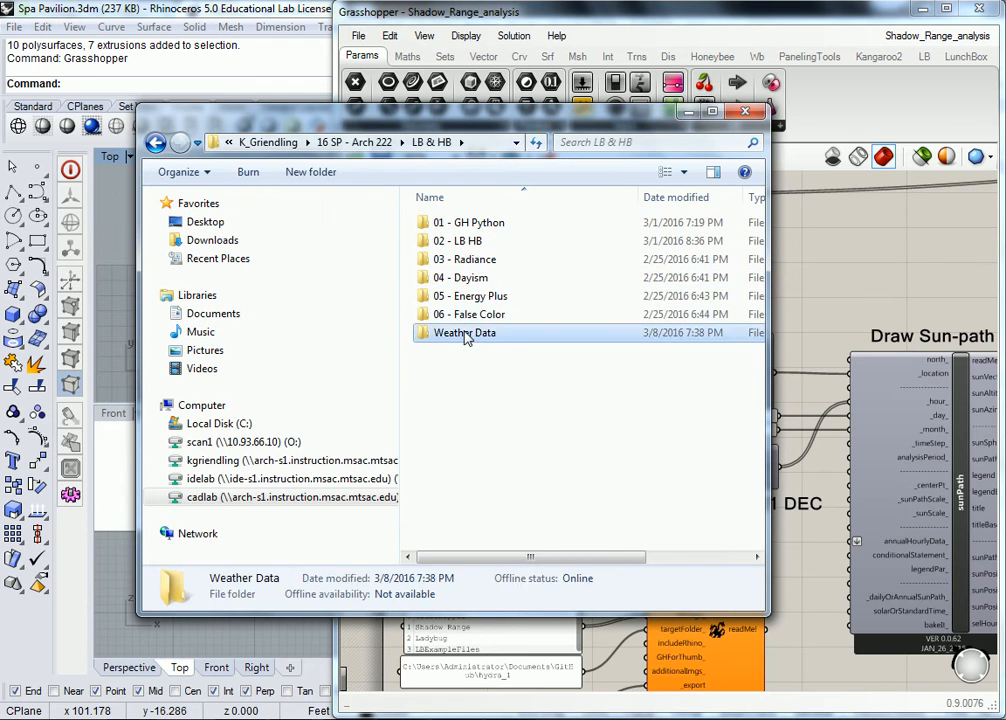
double_click(465, 334)
click(495, 225)
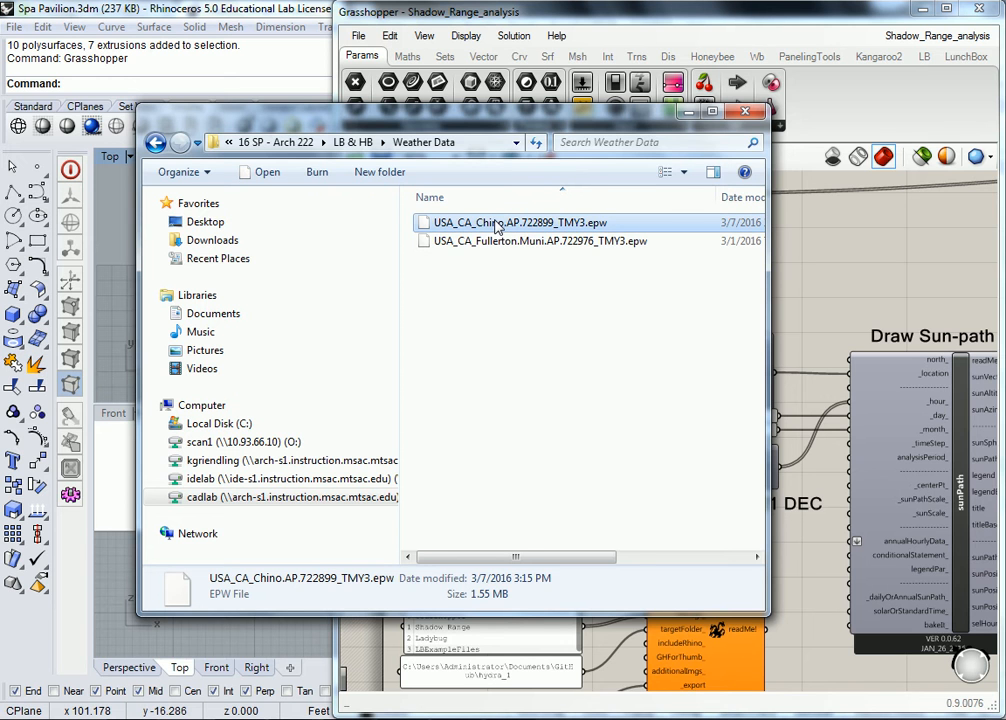
- Paste the Chino EPW into Assignment 2 - Shadow Study and close the folder window
click(275, 142)
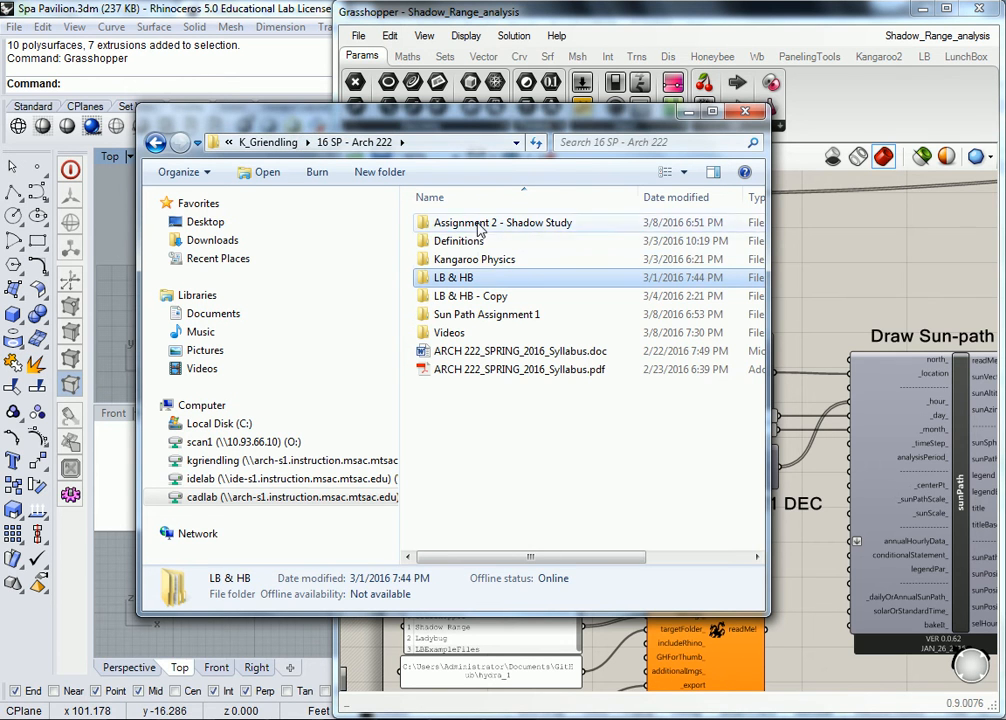
double_click(478, 224)
key(ctrl+v)
click(505, 336)
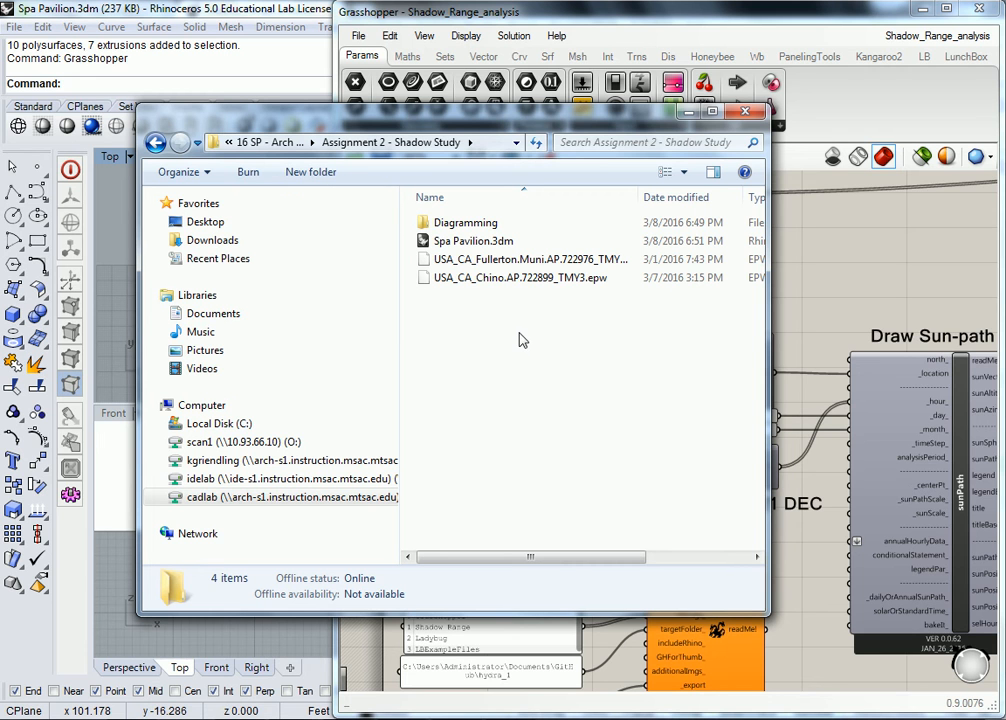
drag(555, 127, 449, 197)
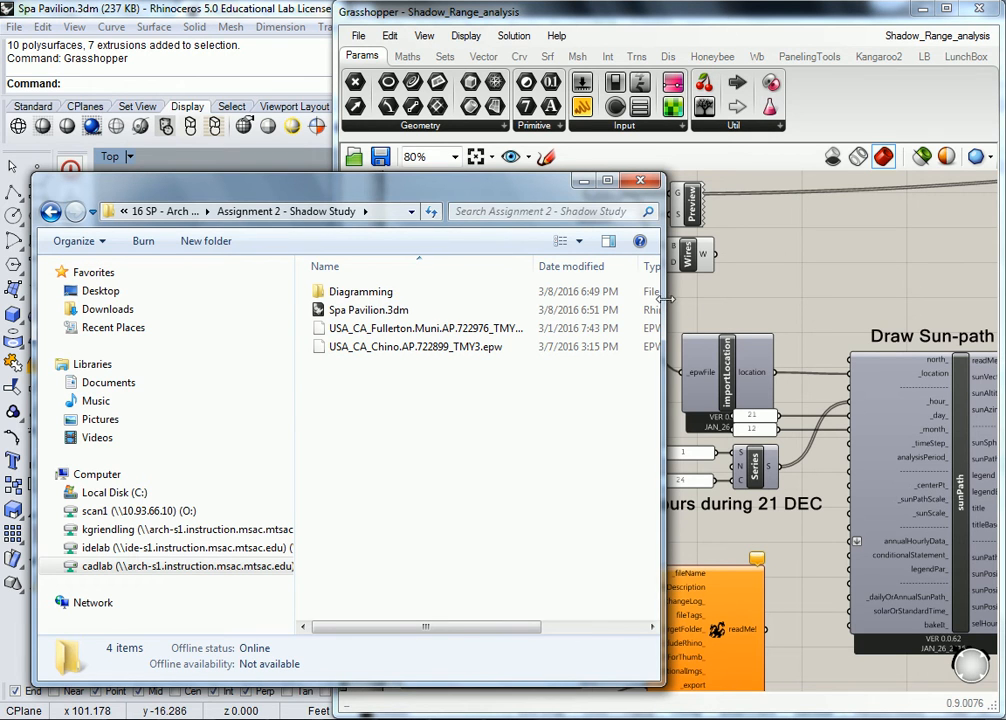
drag(662, 298, 712, 298)
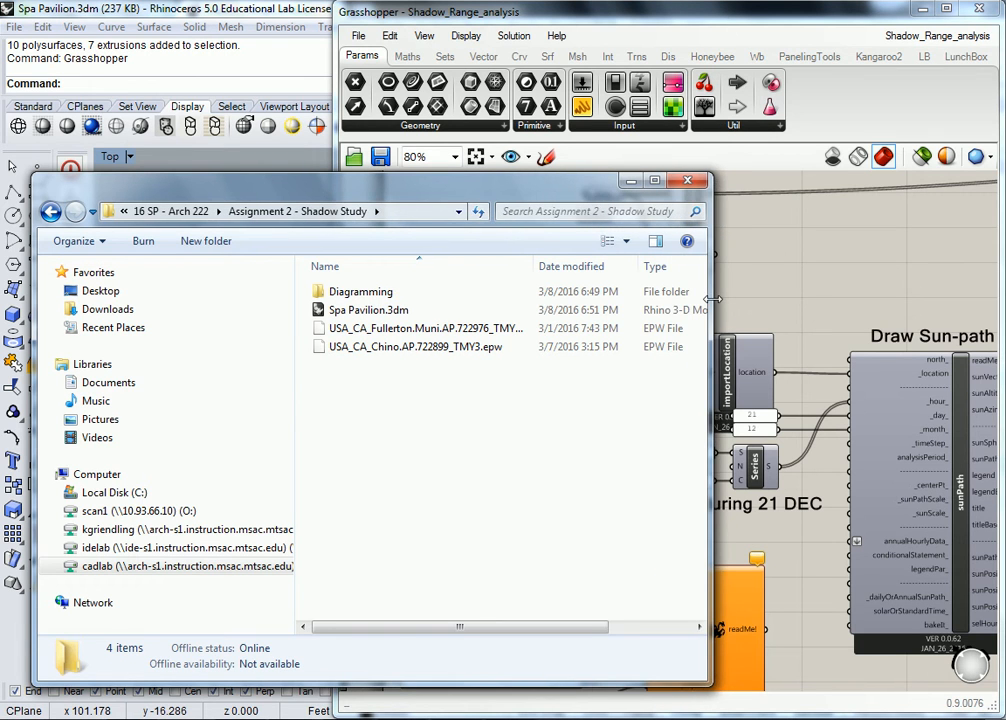
click(687, 180)
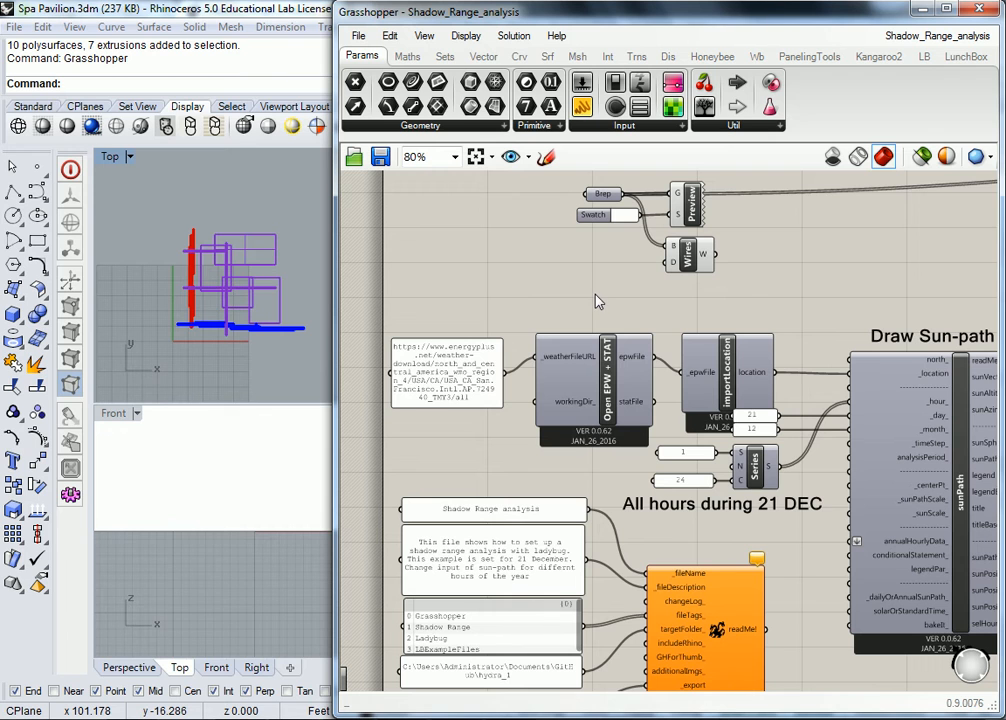
- Window-select and delete the weather-file URL panel and the Open EPW + STAT component
drag(377, 291, 657, 463)
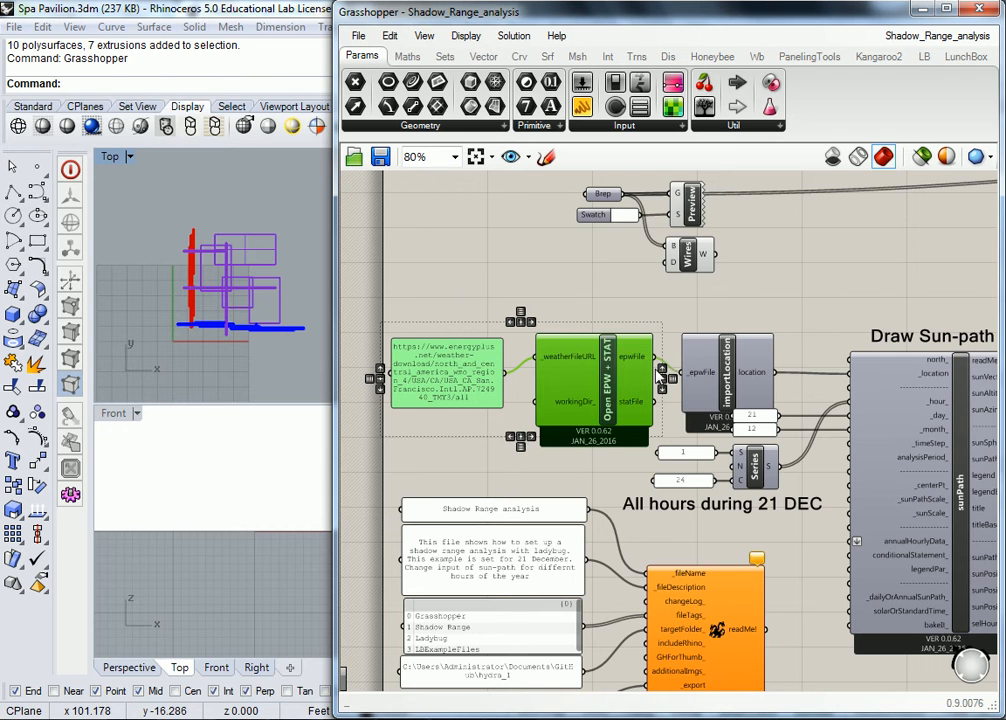
mouse_move(634, 363)
key(Delete)
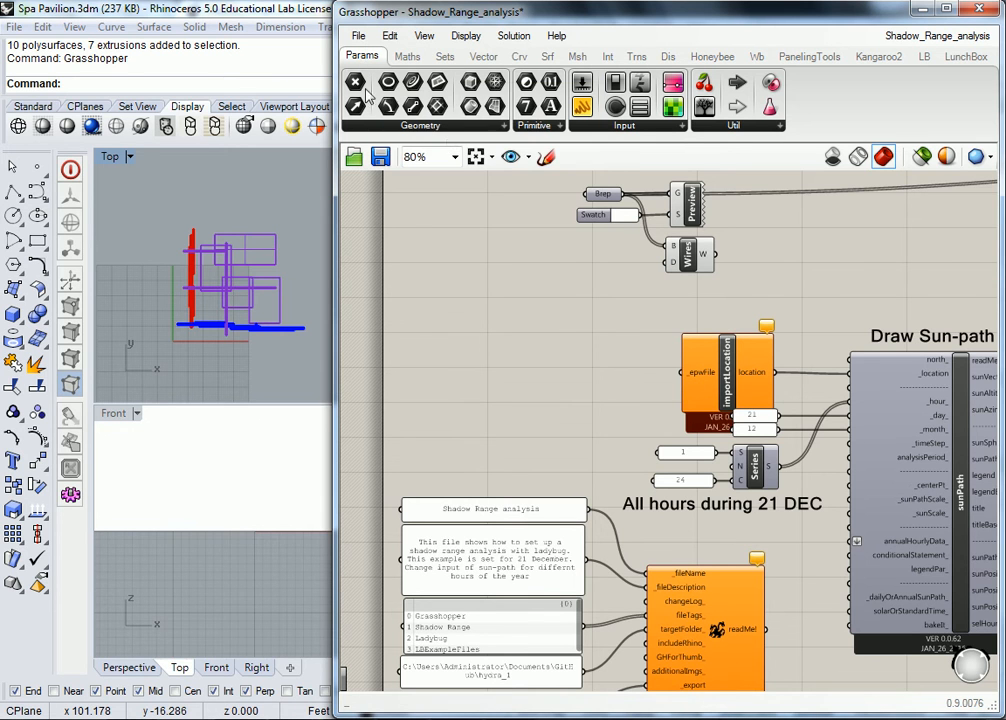
- Place a File Path parameter left of importLocation, name it Chino, and choose Set One File Path
click(530, 127)
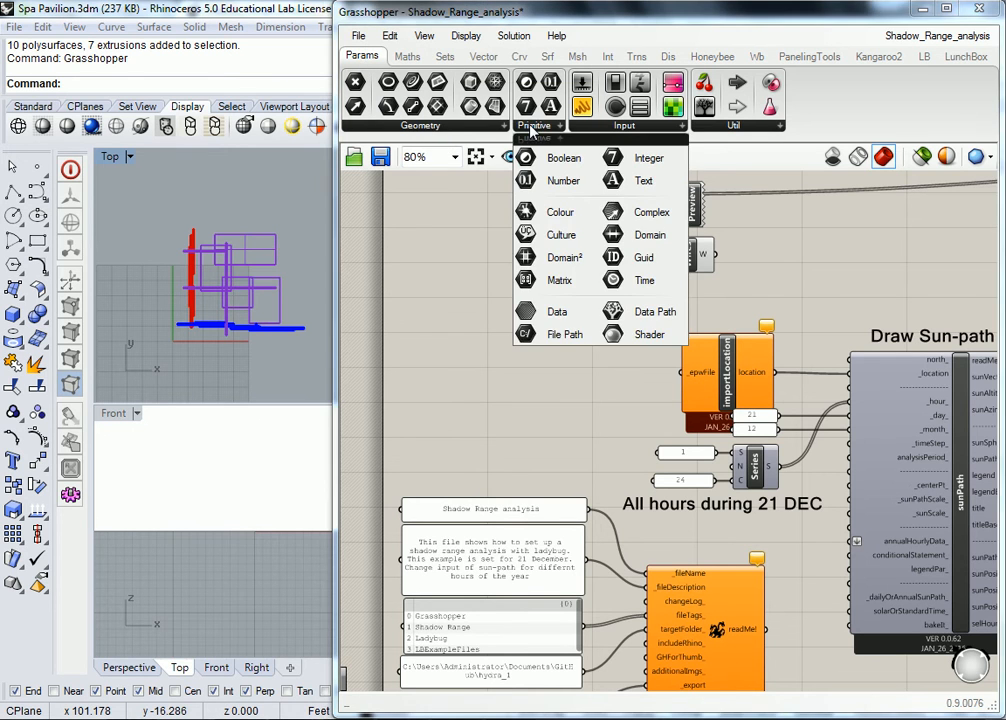
drag(558, 340, 577, 379)
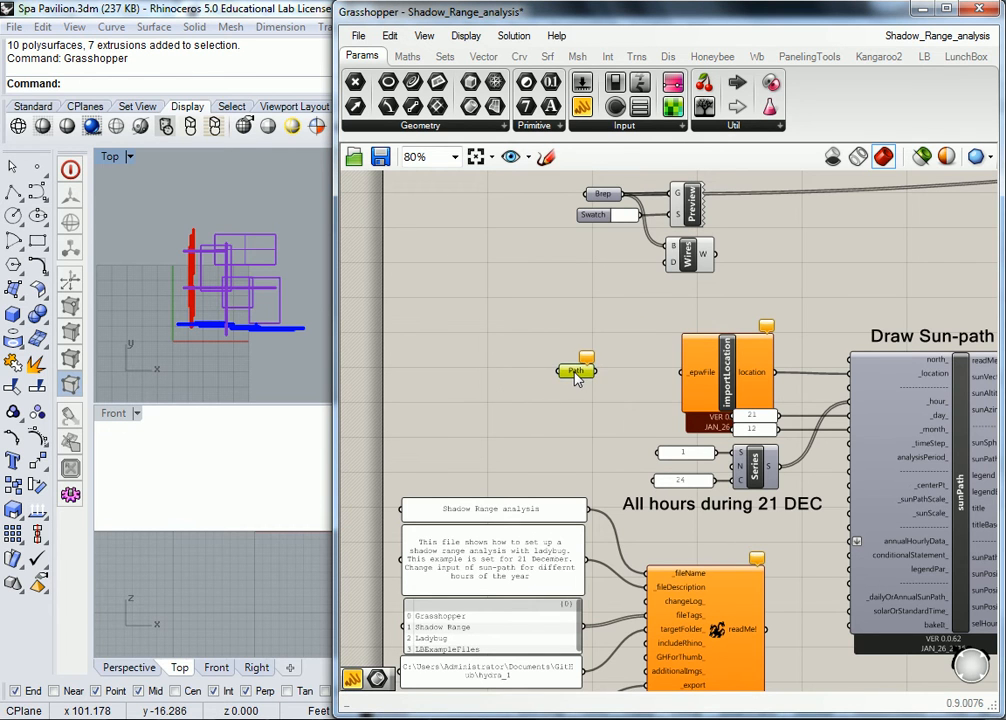
right_click(576, 373)
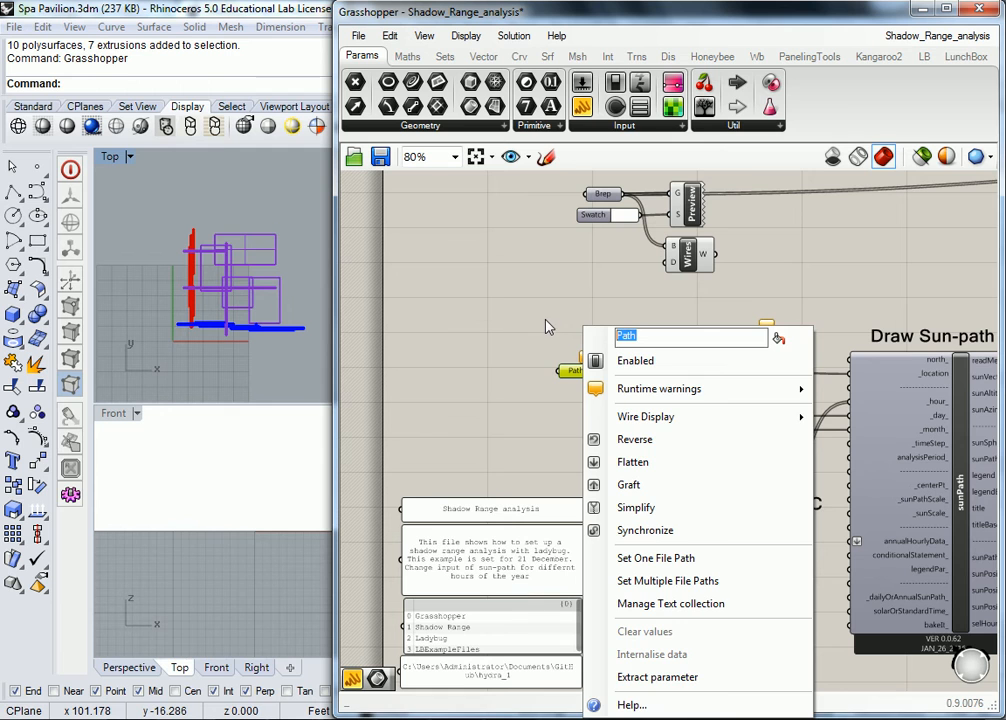
key(Escape)
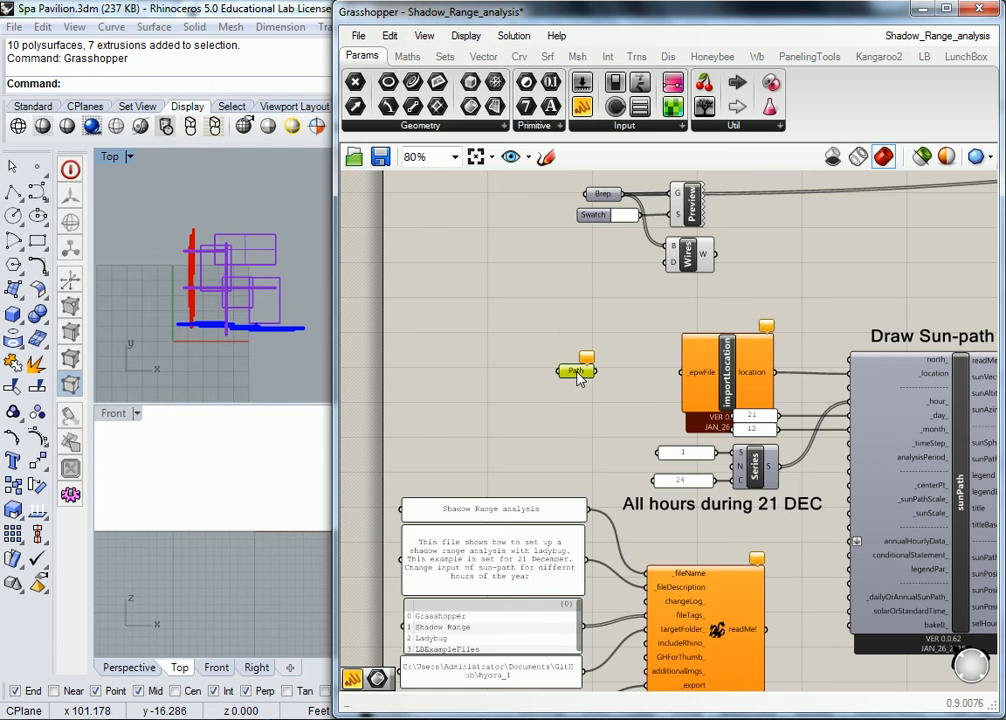
right_click(579, 382)
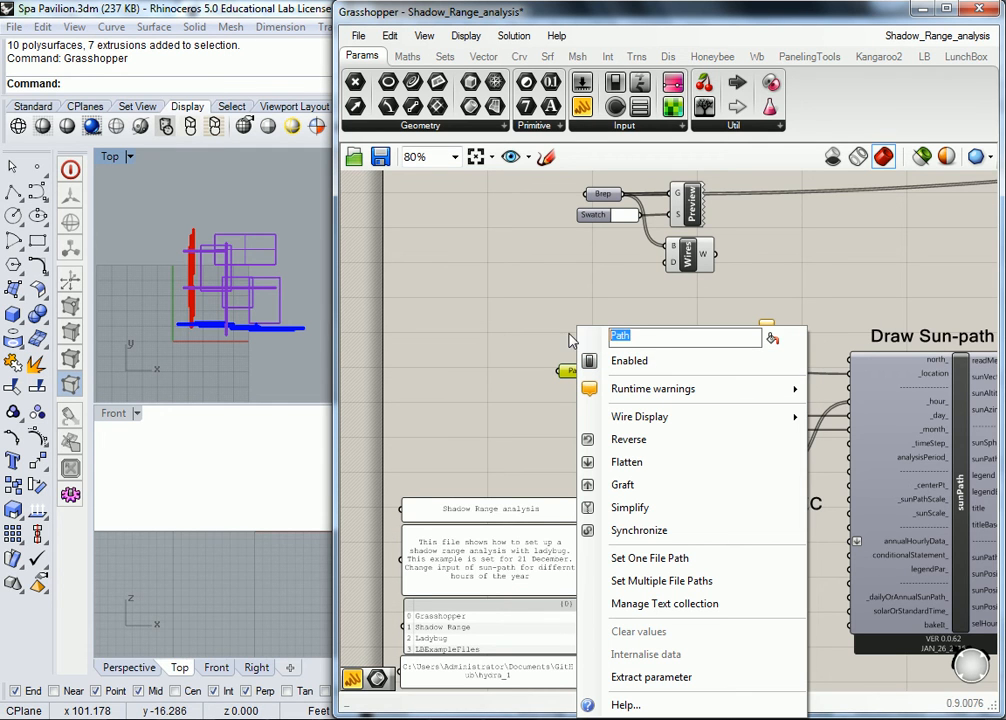
text(Chino)
key(Return)
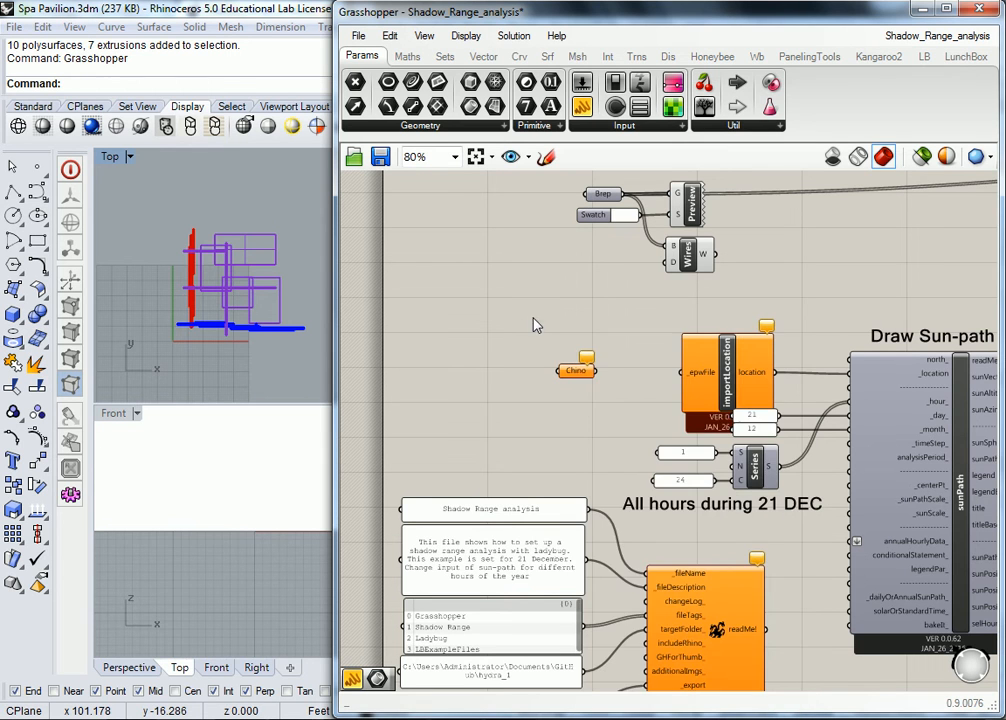
right_click(583, 370)
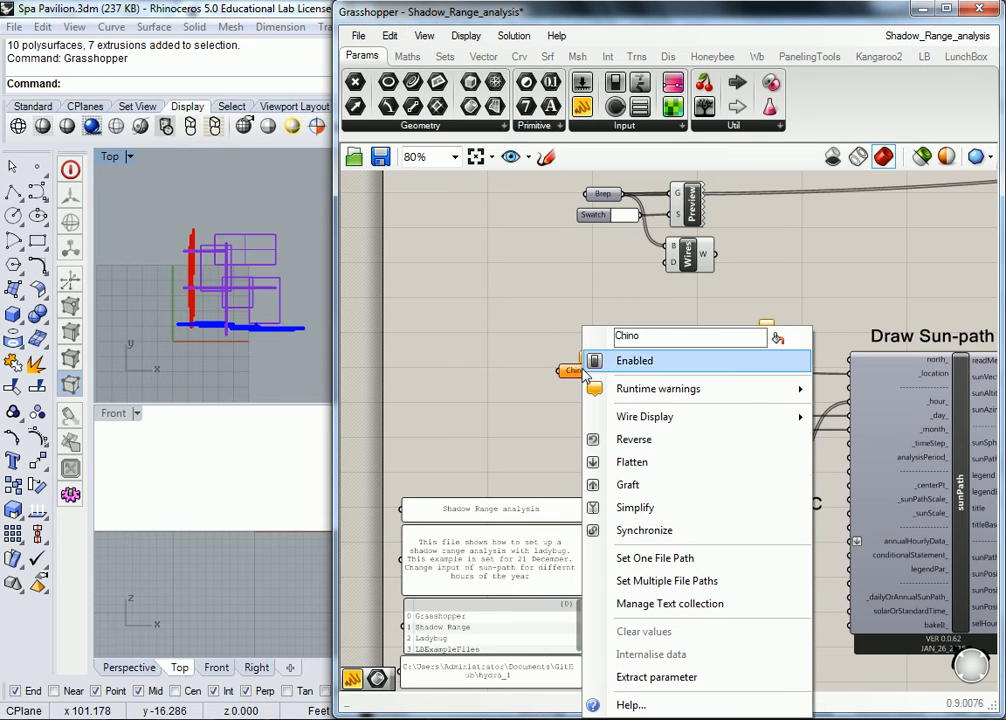
click(647, 559)
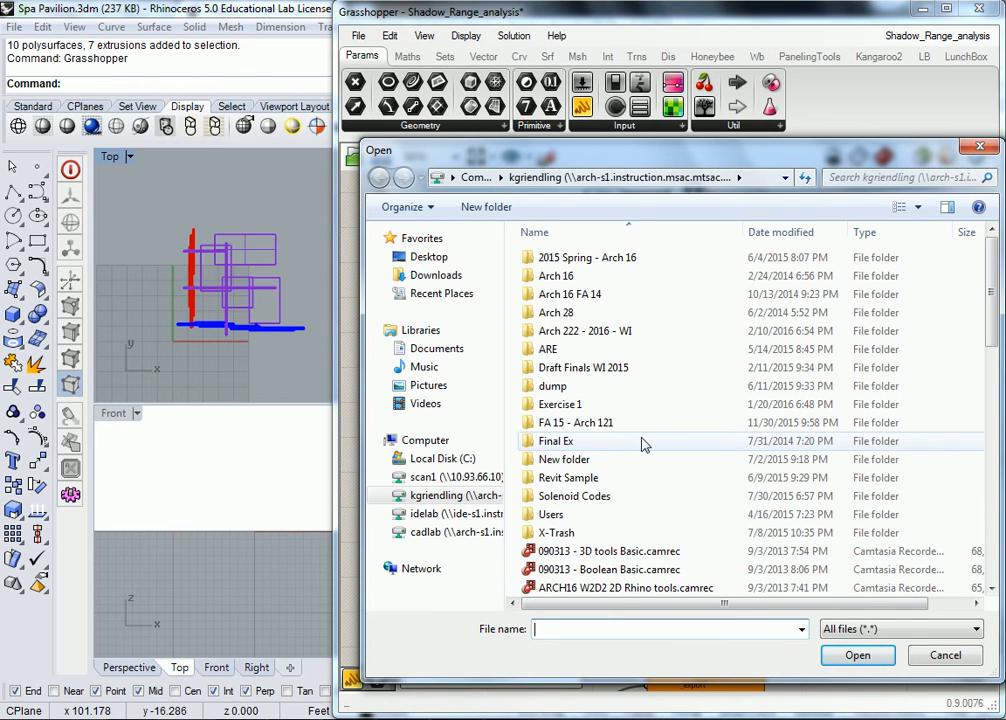
click(620, 514)
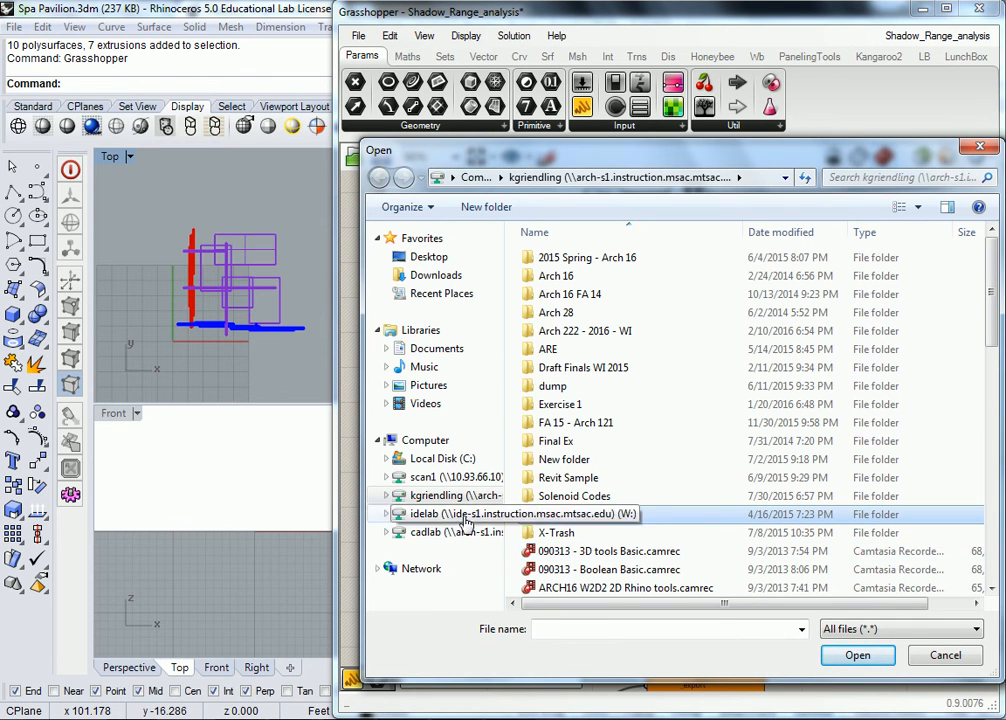
click(440, 532)
scroll(591, 473, down, 10)
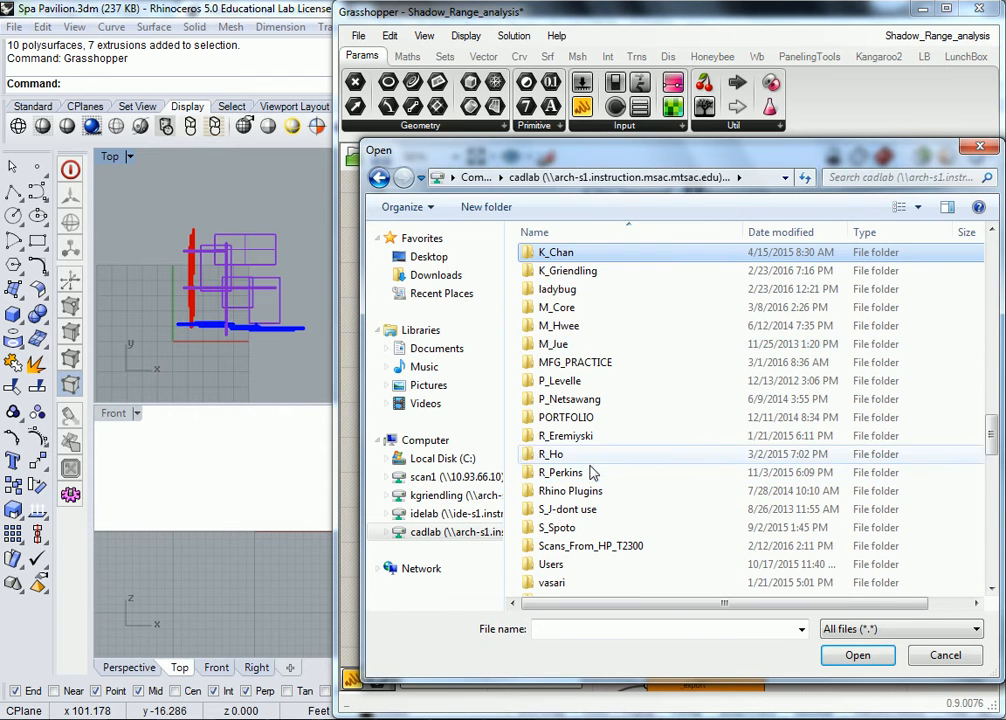
double_click(572, 272)
double_click(586, 370)
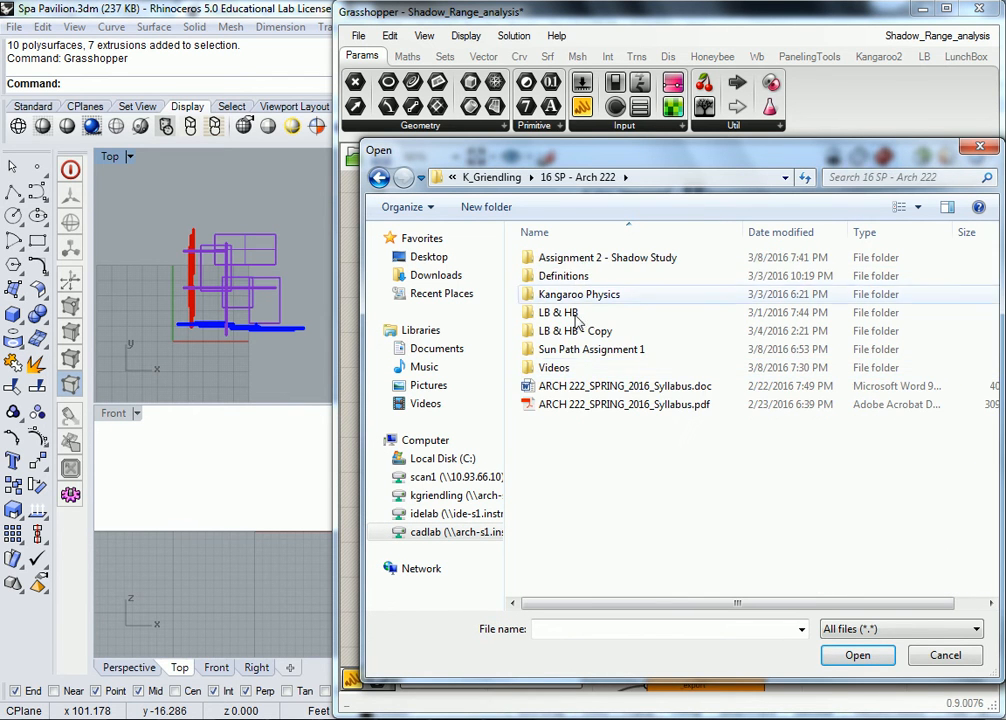
double_click(590, 259)
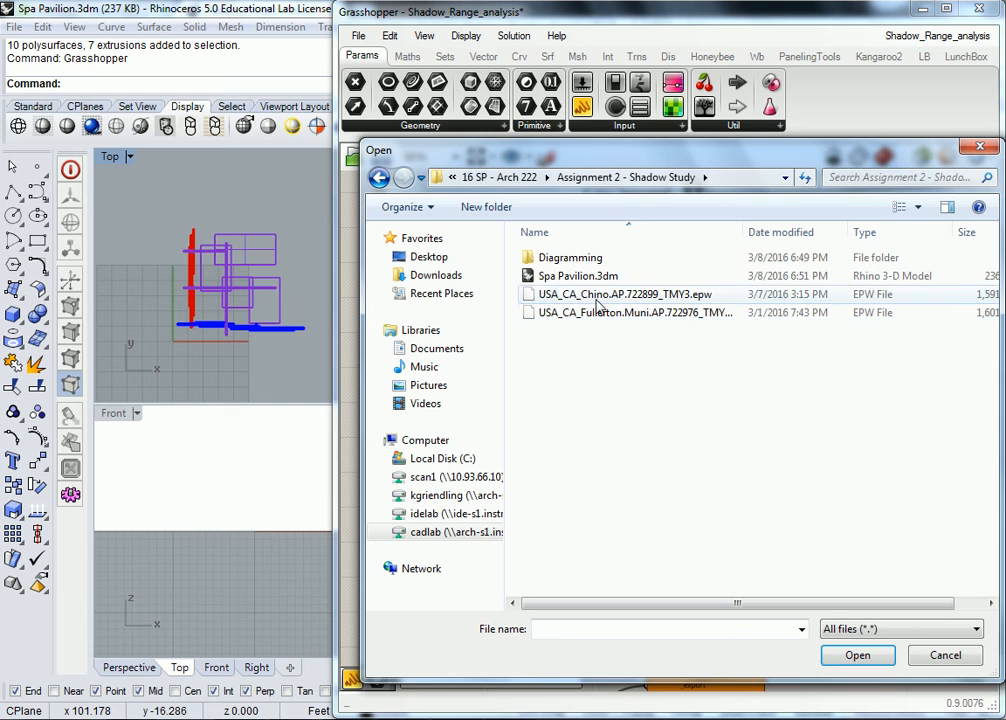
click(600, 296)
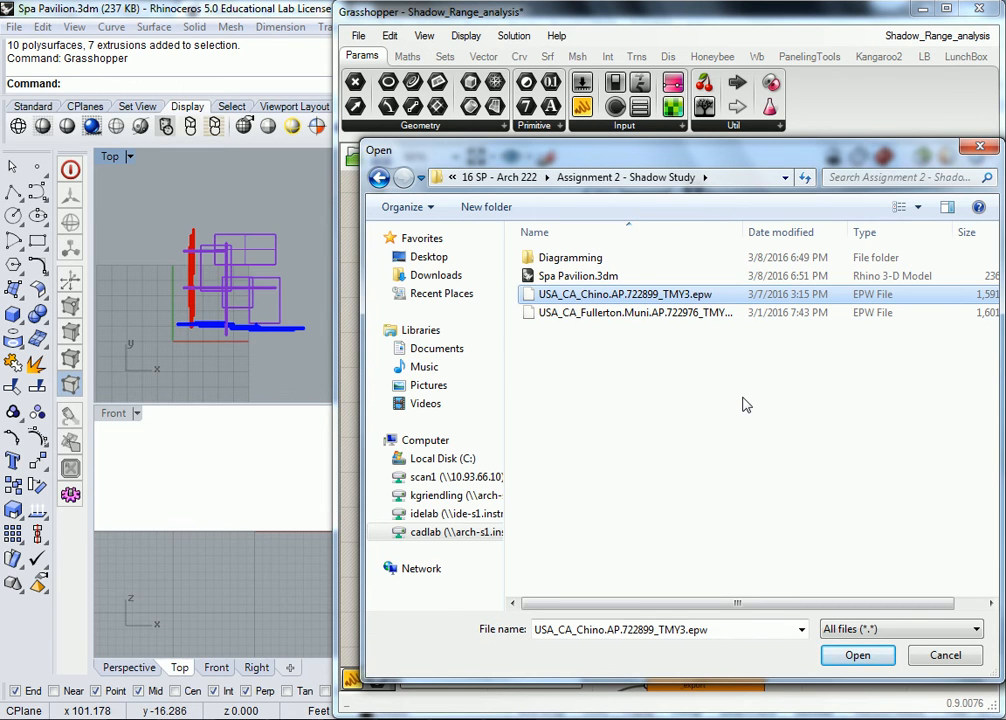
click(862, 657)
- Rename the Chino parameter to 'Chino EPW'
drag(577, 375, 588, 368)
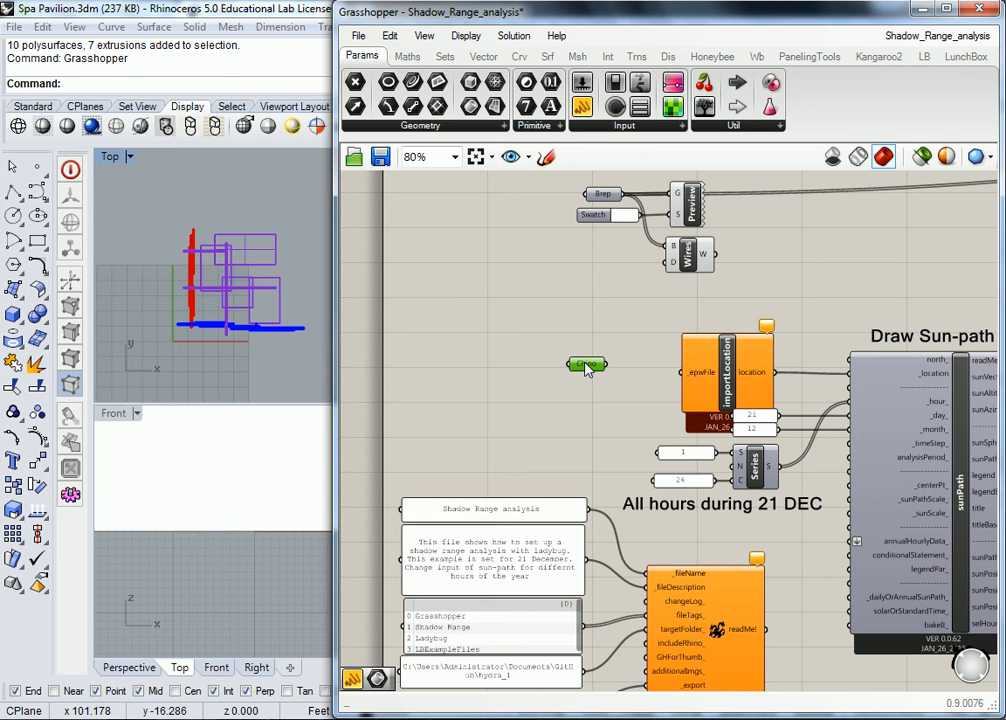
right_click(598, 365)
text(EPW)
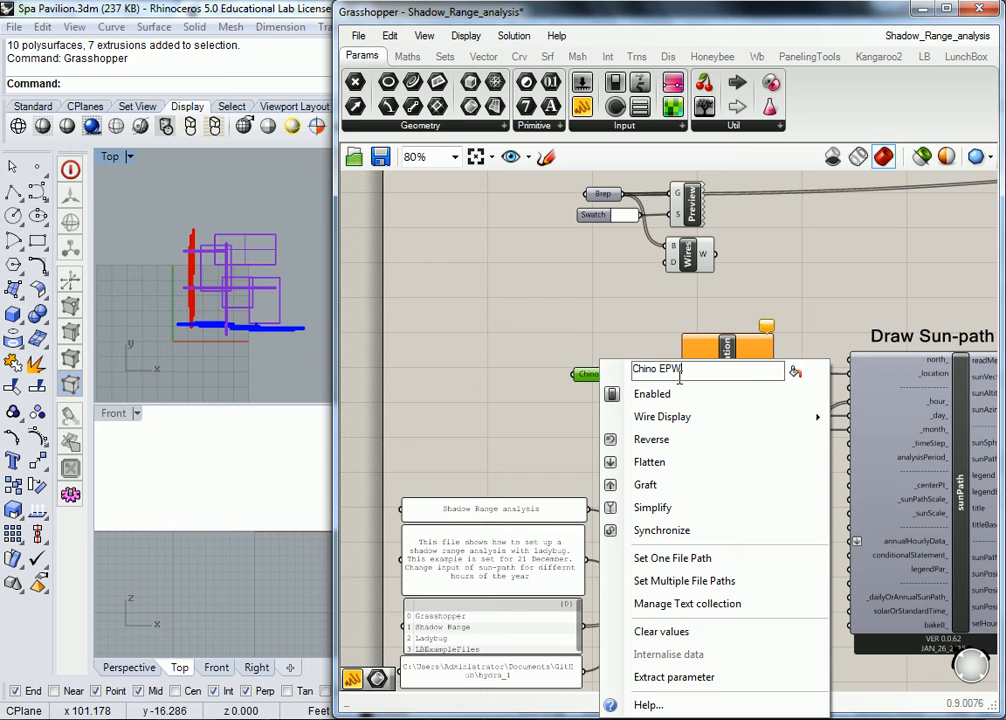
key(Return)
- Wire Chino EPW into importLocation's _epwFile input so it reads Chino Airport
scroll(510, 392, up, 3)
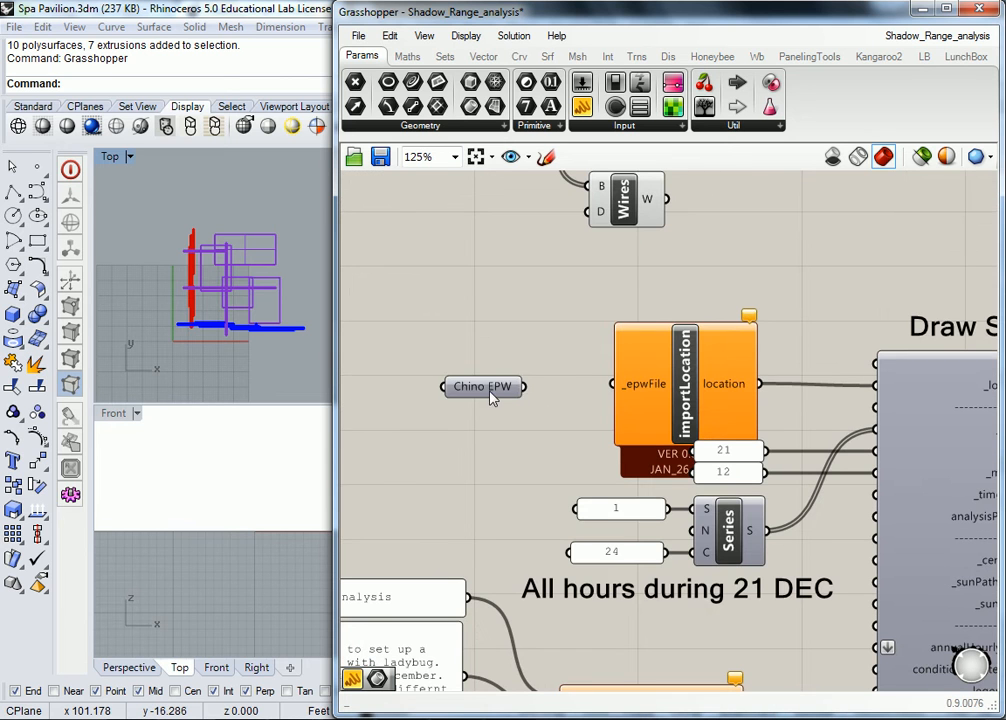
drag(541, 383, 614, 384)
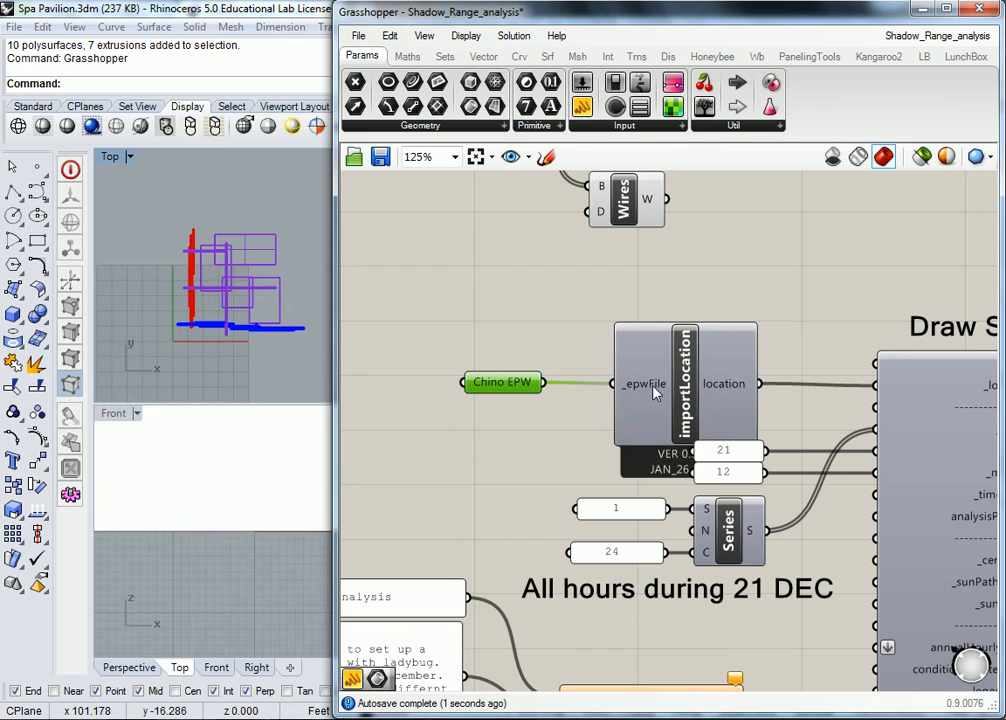
click(568, 265)
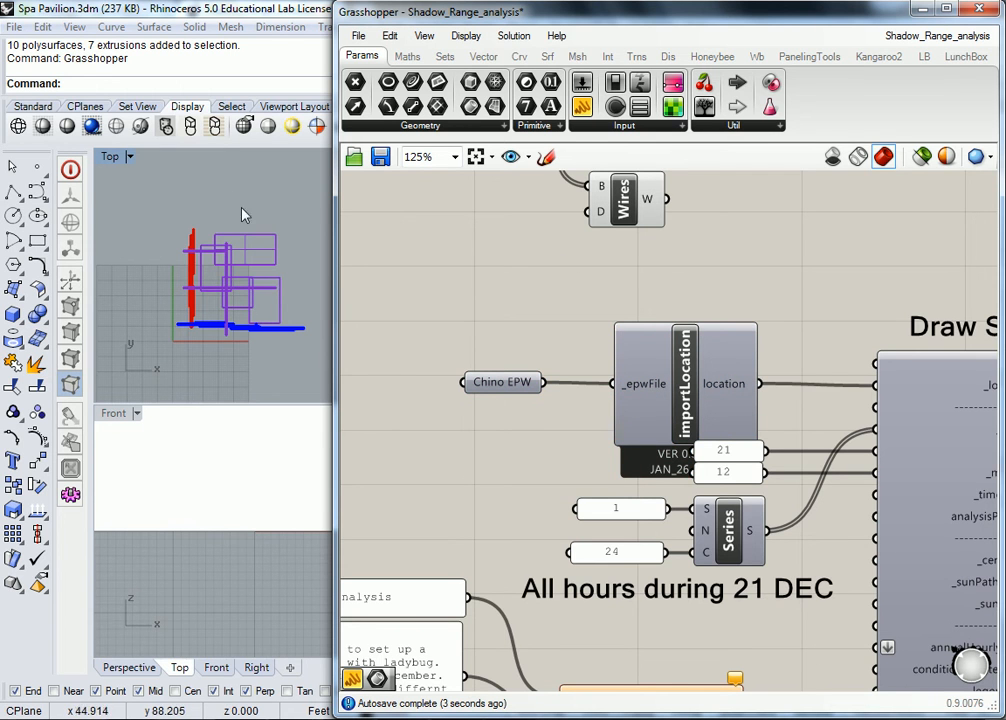
scroll(547, 291, down, 1)
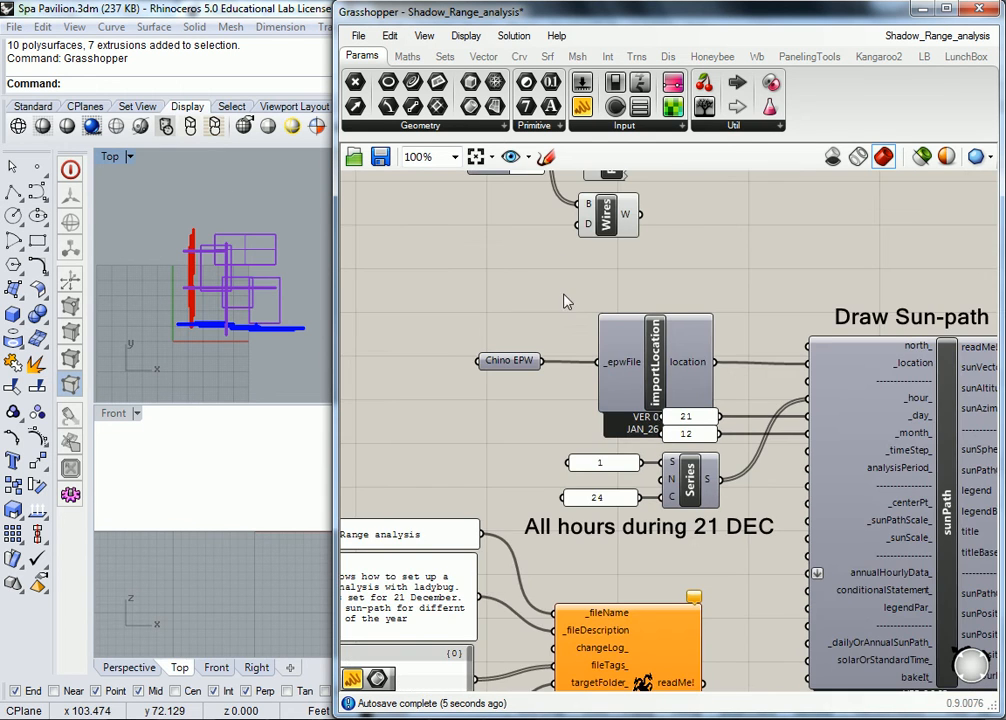
right_drag(561, 300, 474, 300)
mouse_move(604, 368)
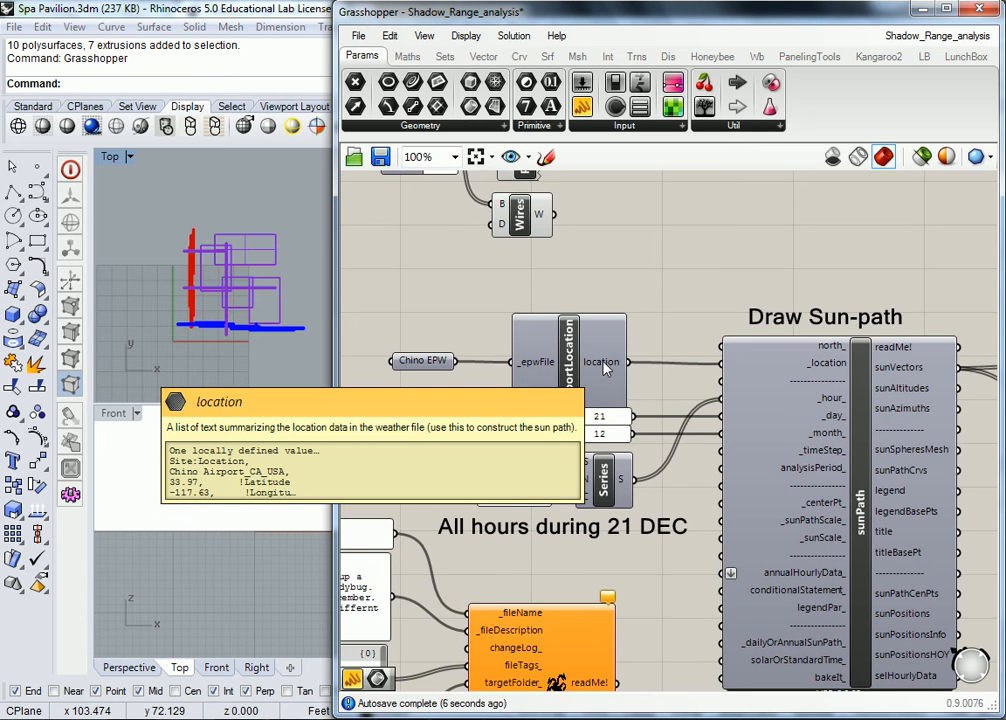
right_drag(467, 330, 540, 396)
- Add a panel showing importLocation's Chino Airport data (latitude 33.97, longitude -117.63, elevation 198.0)
drag(583, 106, 770, 318)
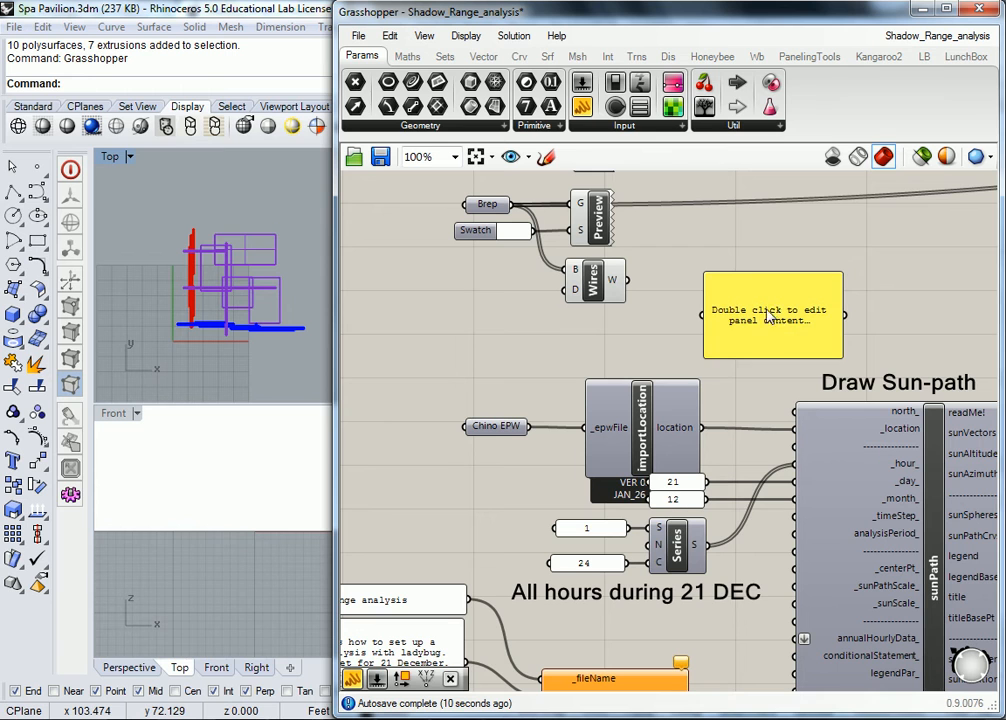
drag(698, 428, 724, 336)
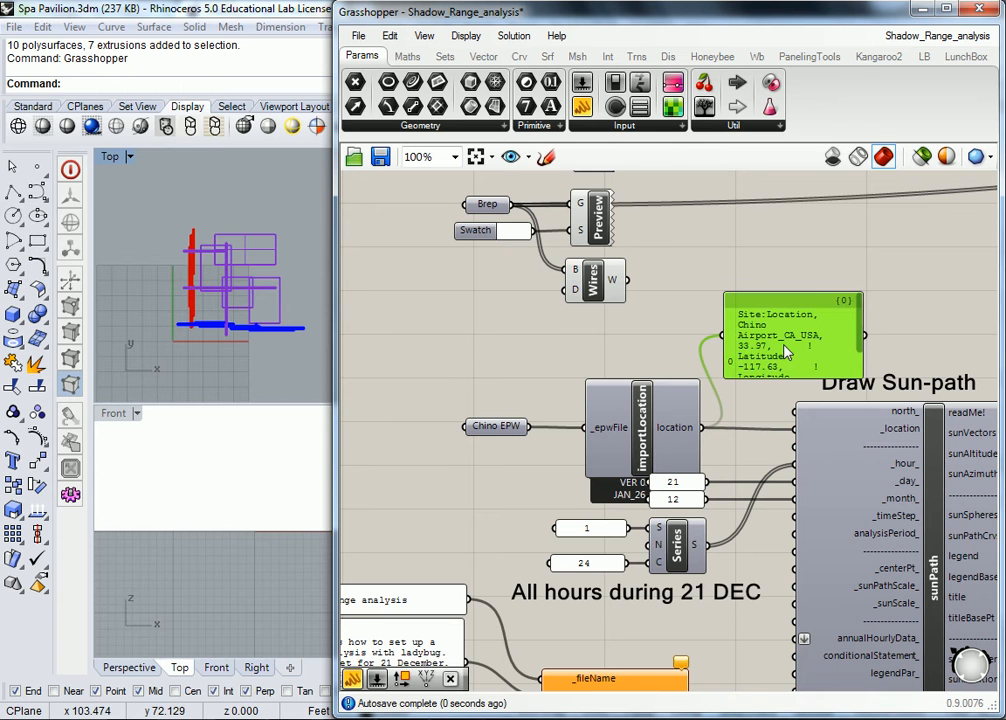
drag(855, 372, 996, 506)
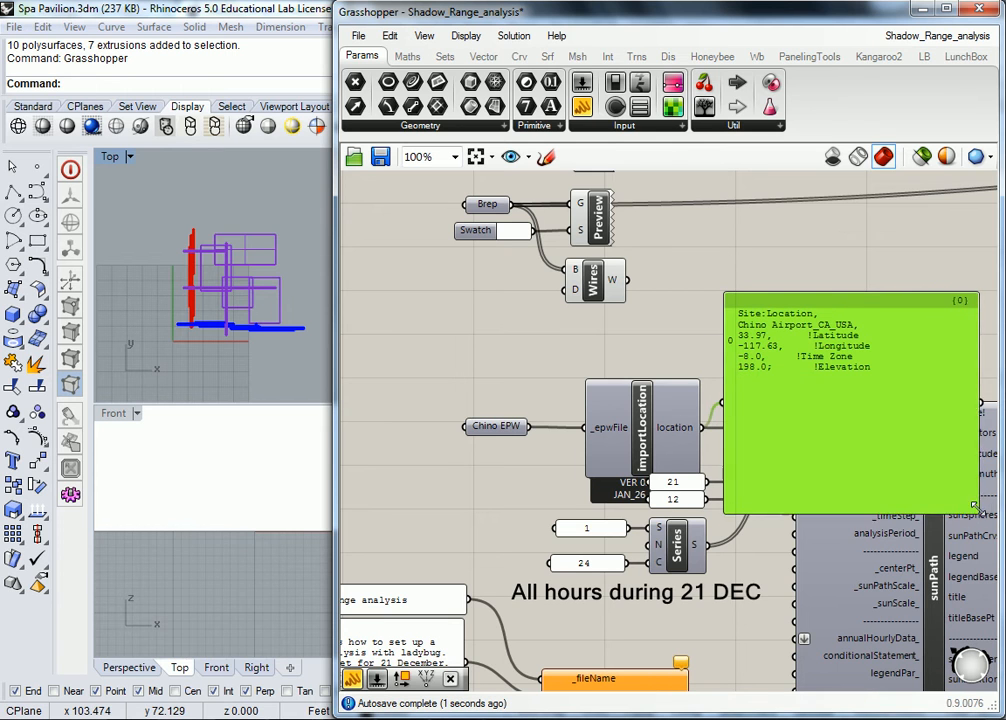
mouse_move(879, 357)
mouse_down()
mouse_move(872, 344)
mouse_move(867, 351)
mouse_up()
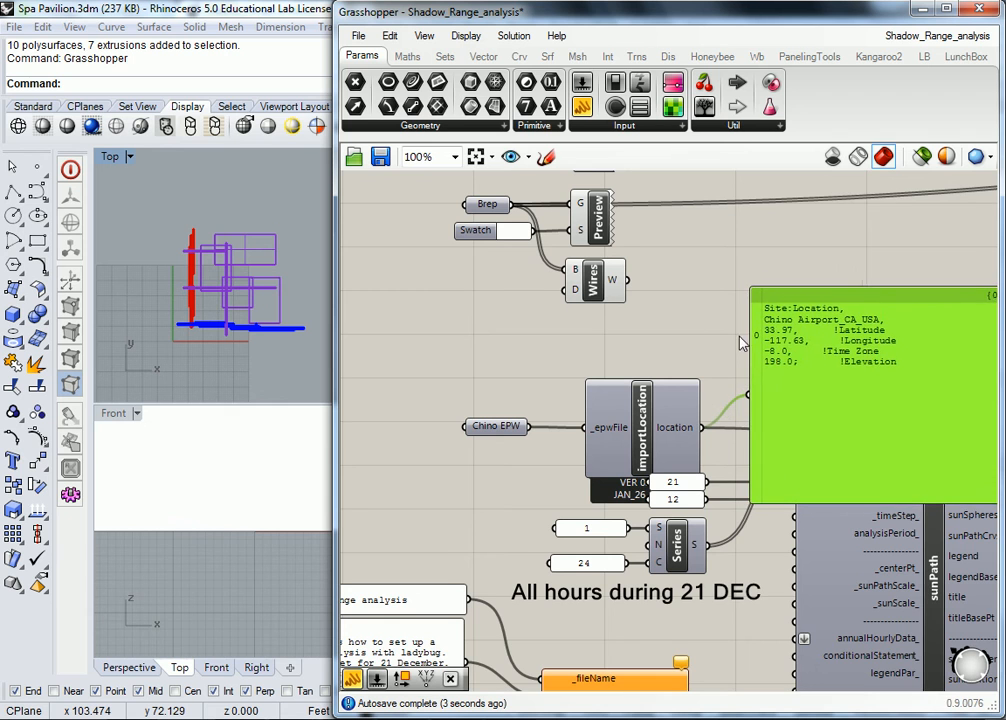
right_drag(647, 359, 624, 374)
click(624, 374)
- Add a temporary panel showing the Chino EPW file path, then delete it
click(582, 106)
click(578, 356)
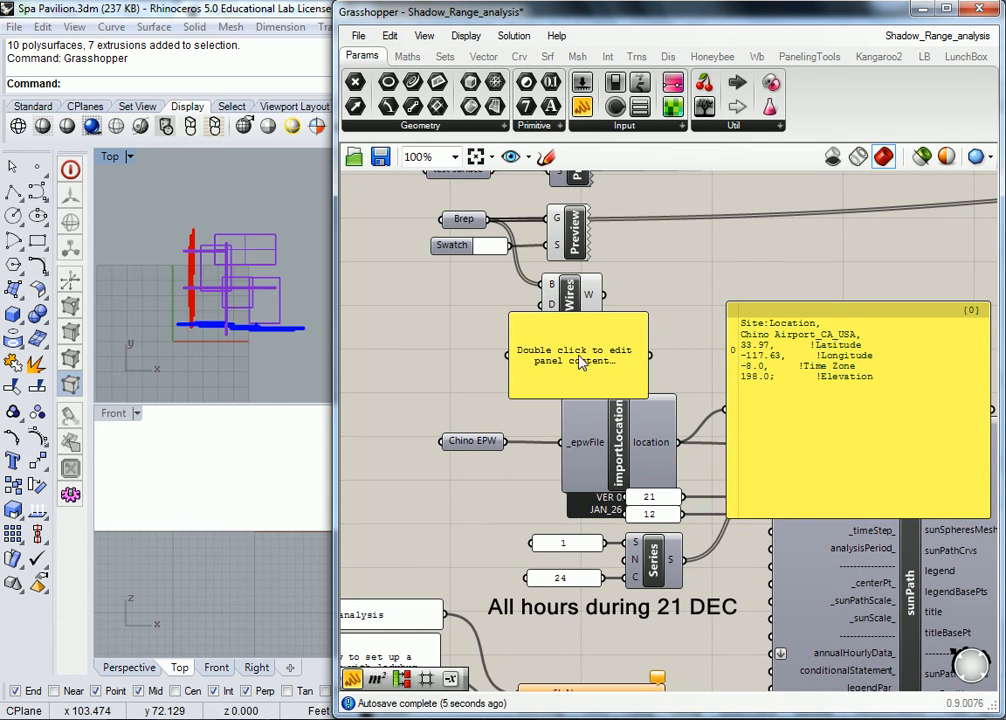
drag(507, 441, 509, 355)
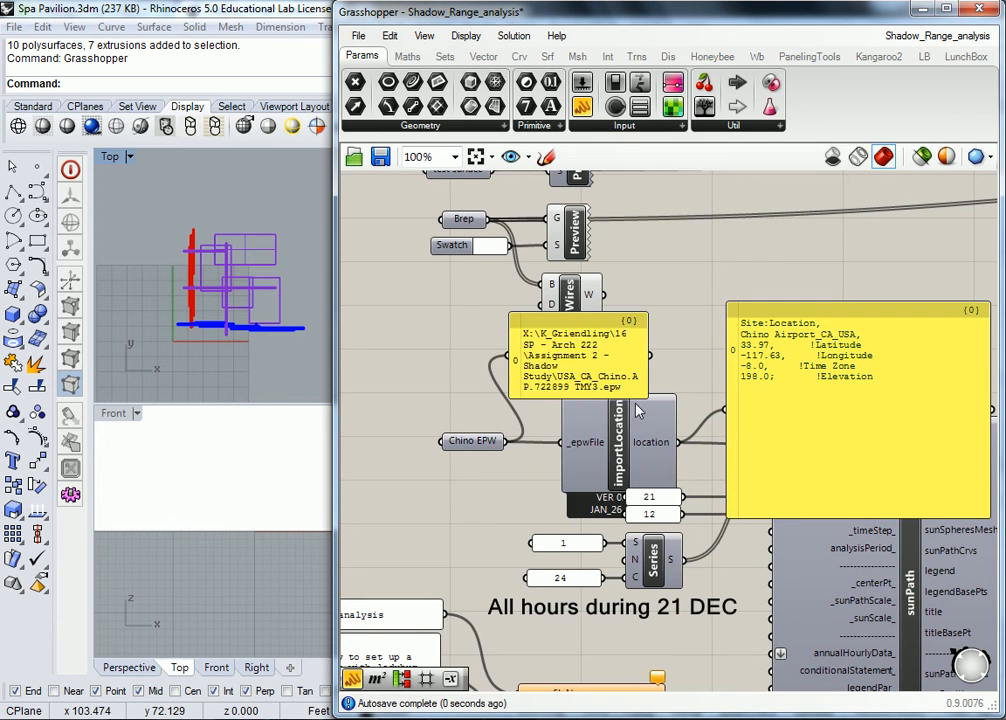
drag(647, 397, 691, 517)
drag(566, 357, 563, 250)
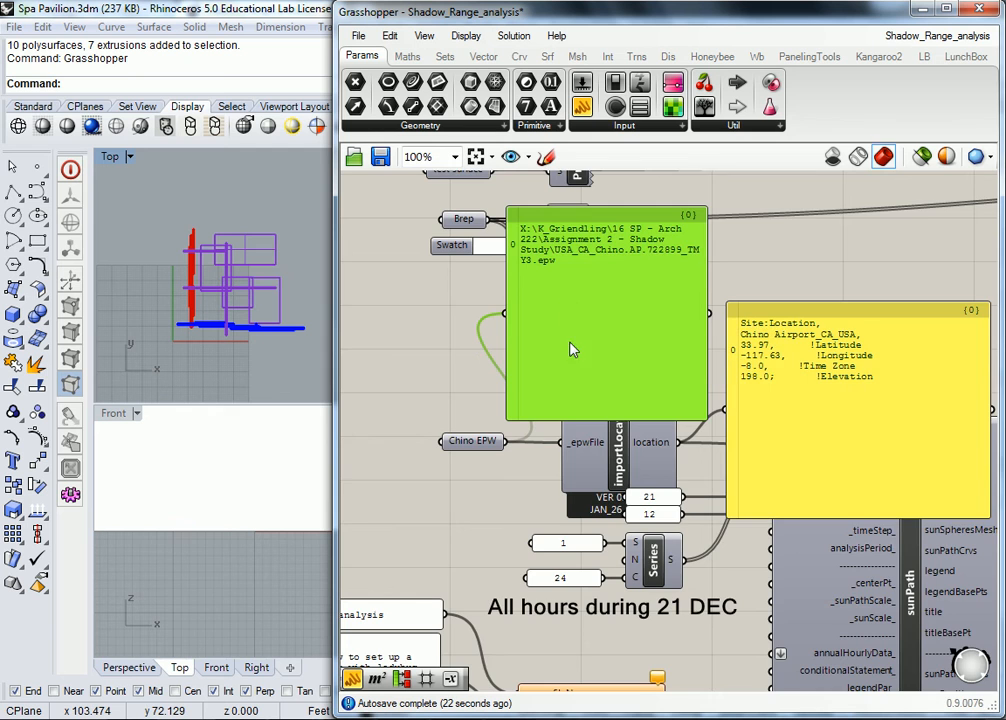
scroll(565, 352, down, 1)
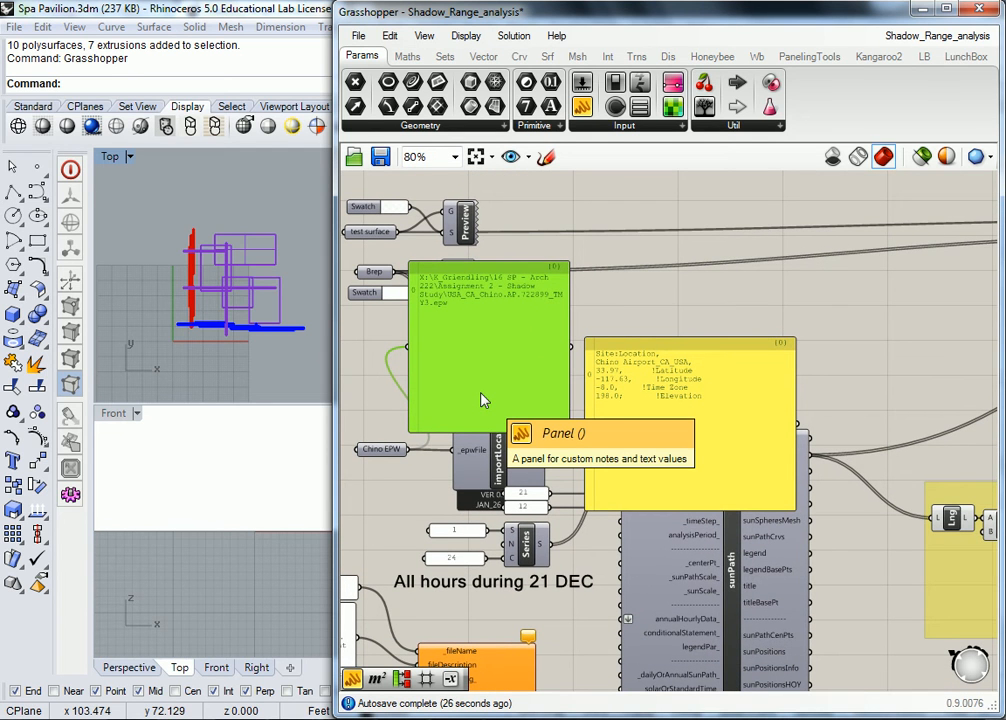
scroll(477, 394, up, 1)
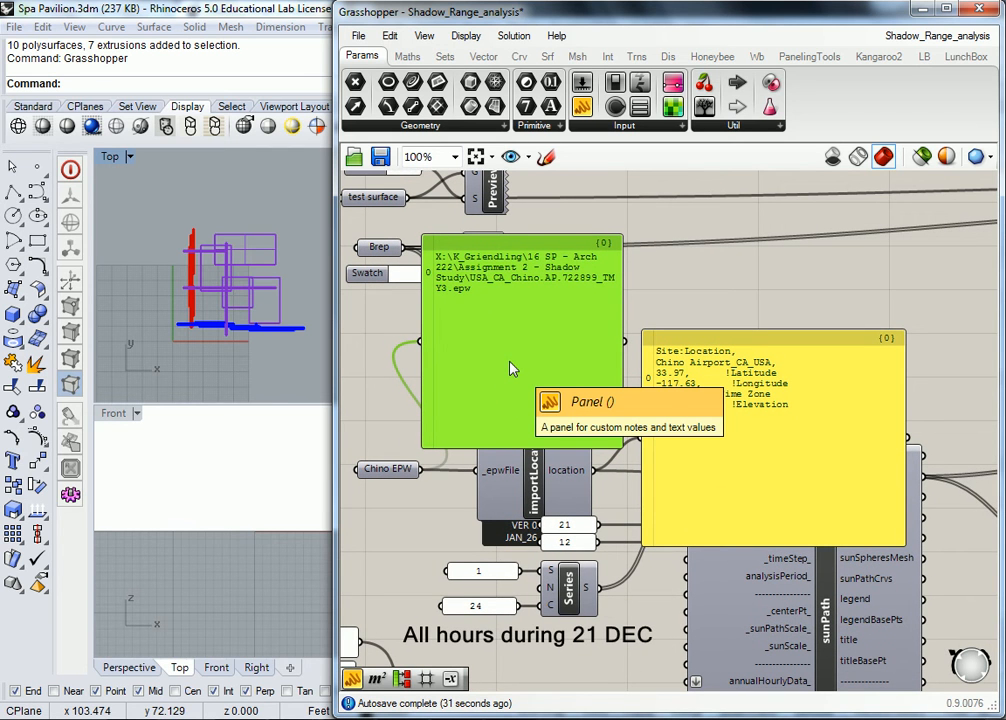
key(Delete)
- Delete the location panel and add a panel reading Draw Sun-path's readMe! output
click(725, 368)
key(Delete)
mouse_move(818, 409)
right_down()
mouse_move(739, 364)
mouse_move(581, 332)
right_up()
click(581, 105)
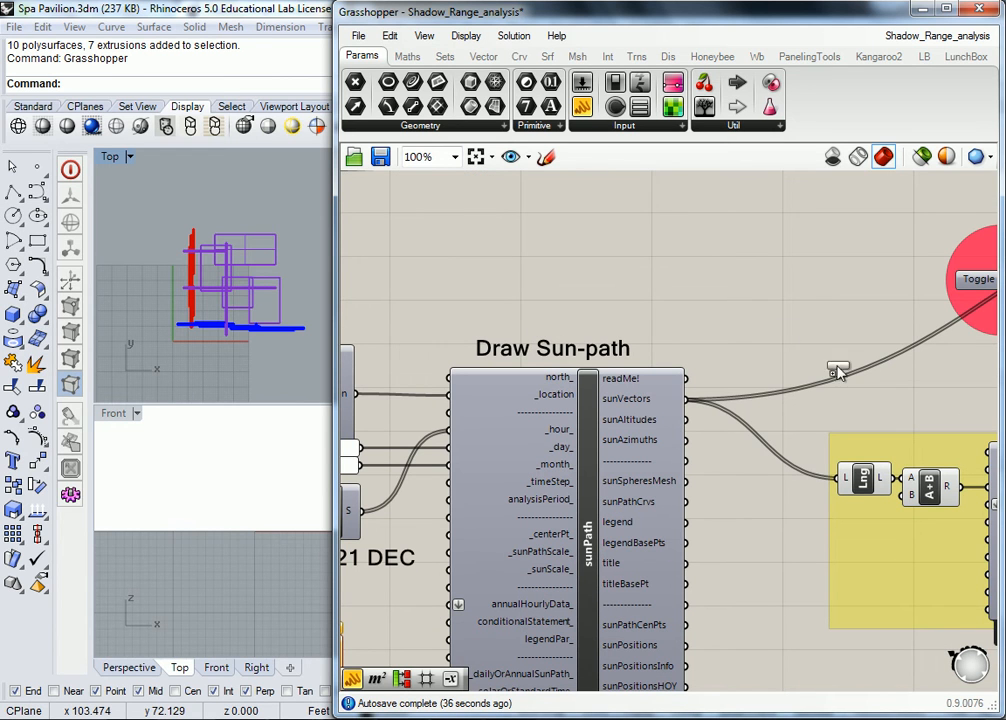
click(778, 237)
drag(686, 379, 712, 237)
right_drag(846, 277, 695, 308)
drag(694, 310, 745, 374)
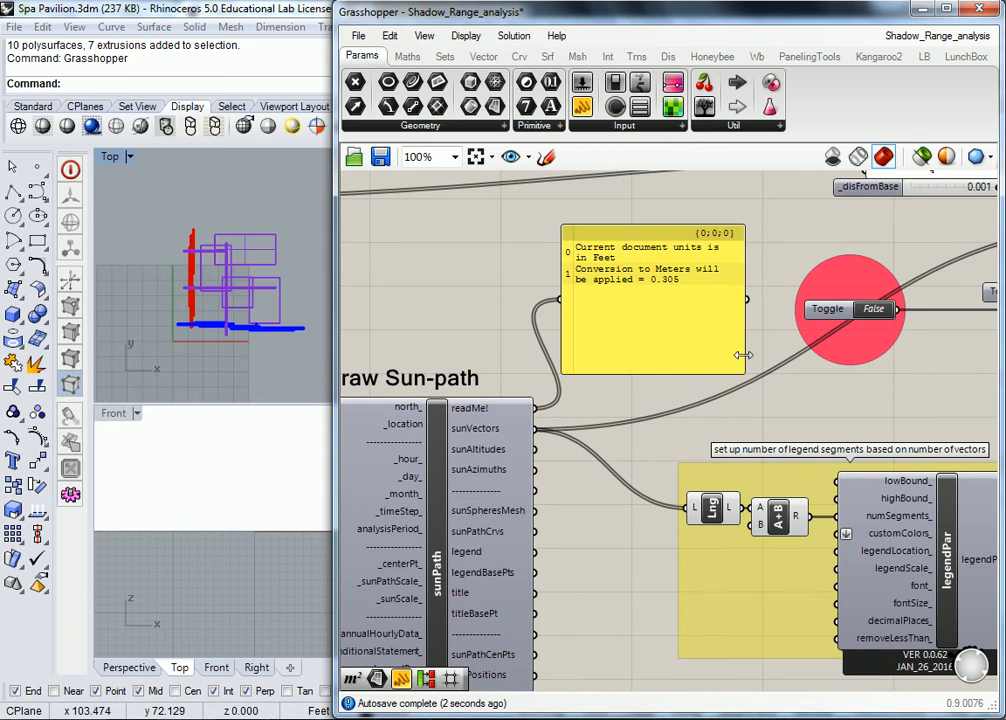
- Delete the readMe! panel reporting Feet units and the 0.305 meters conversion
scroll(670, 220, up, 3)
scroll(580, 335, down, 2)
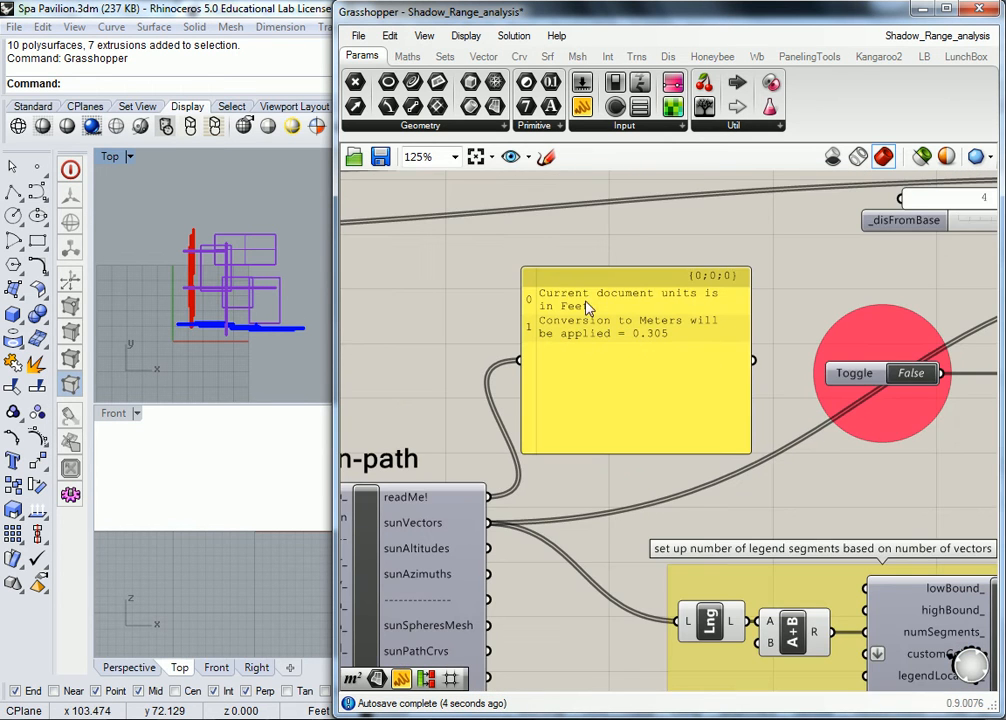
click(636, 362)
key(Delete)
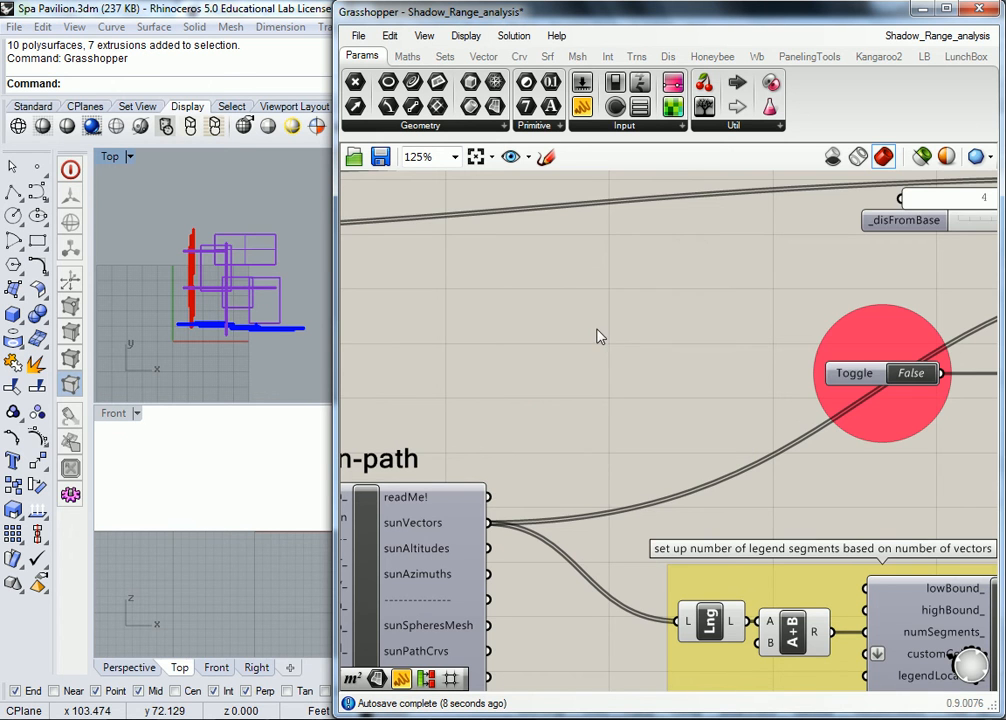
scroll(590, 380, down, 4)
scroll(573, 407, up, 2)
right_drag(572, 400, 650, 385)
right_drag(460, 373, 536, 371)
scroll(165, 175, down, 6)
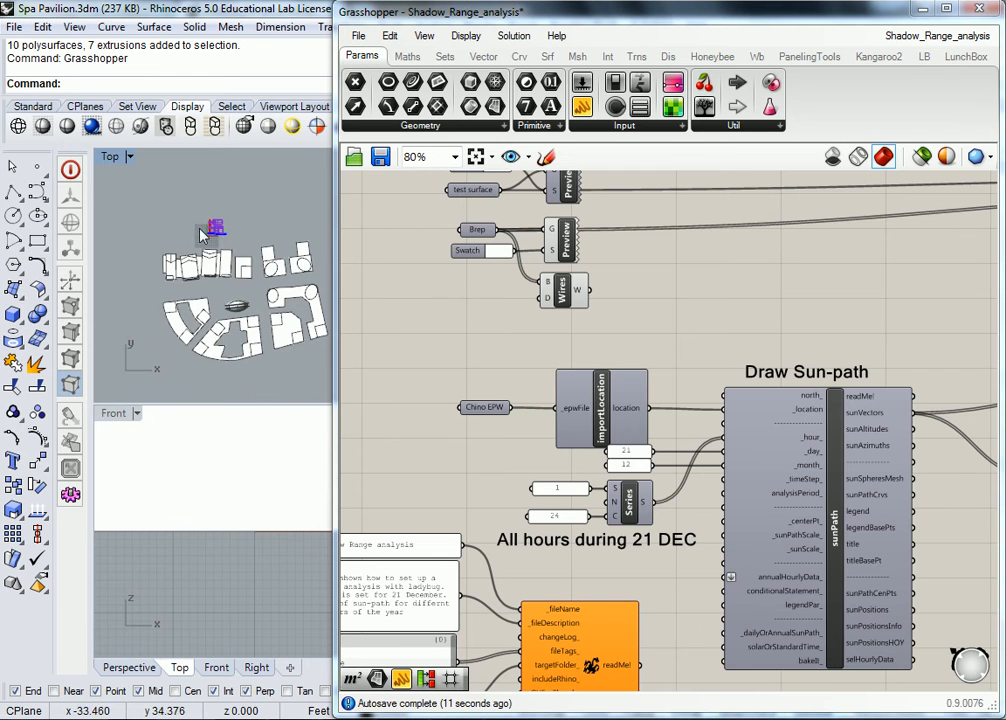
- Narrow Grasshopper to expose Rhino's Perspective view and orbit around the building massing model
scroll(240, 260, up, 5)
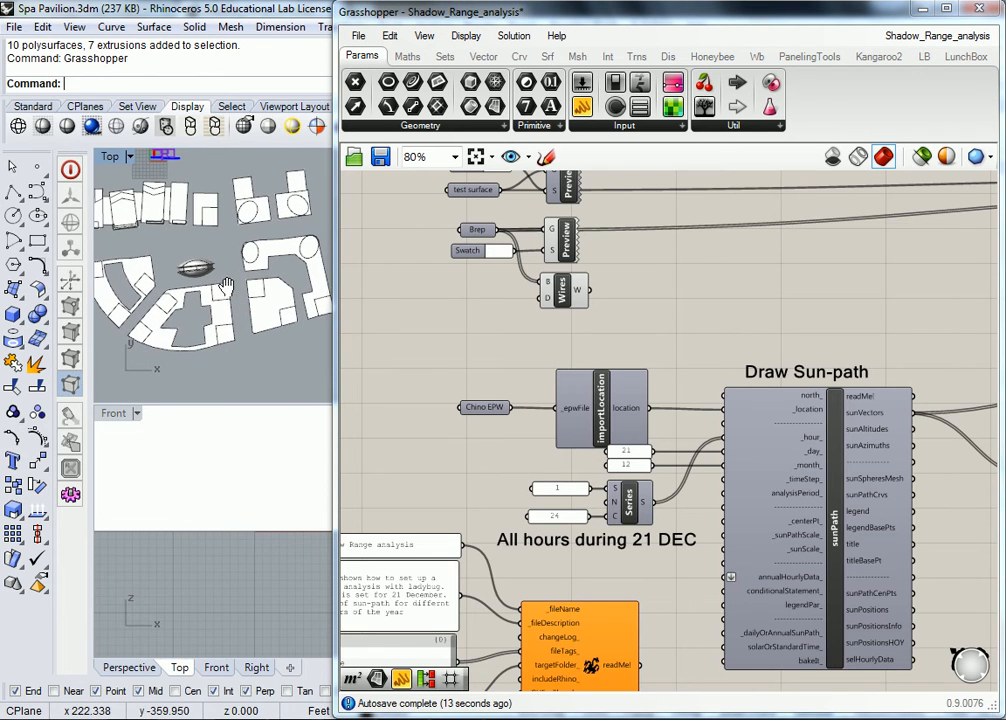
scroll(218, 243, down, 2)
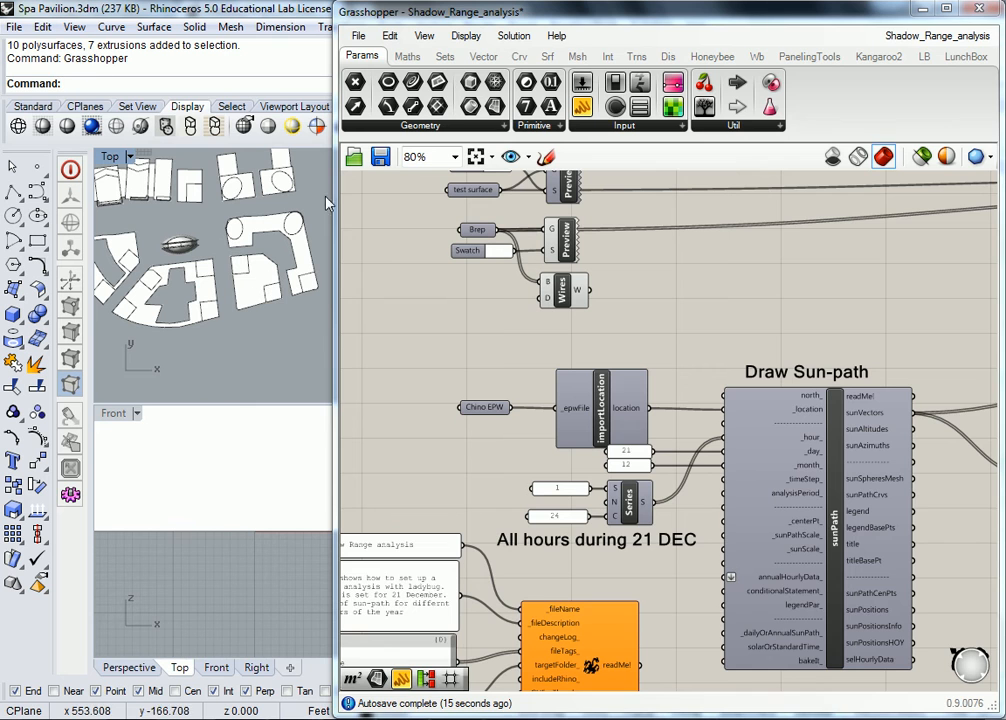
drag(338, 236, 590, 236)
scroll(483, 243, down, 5)
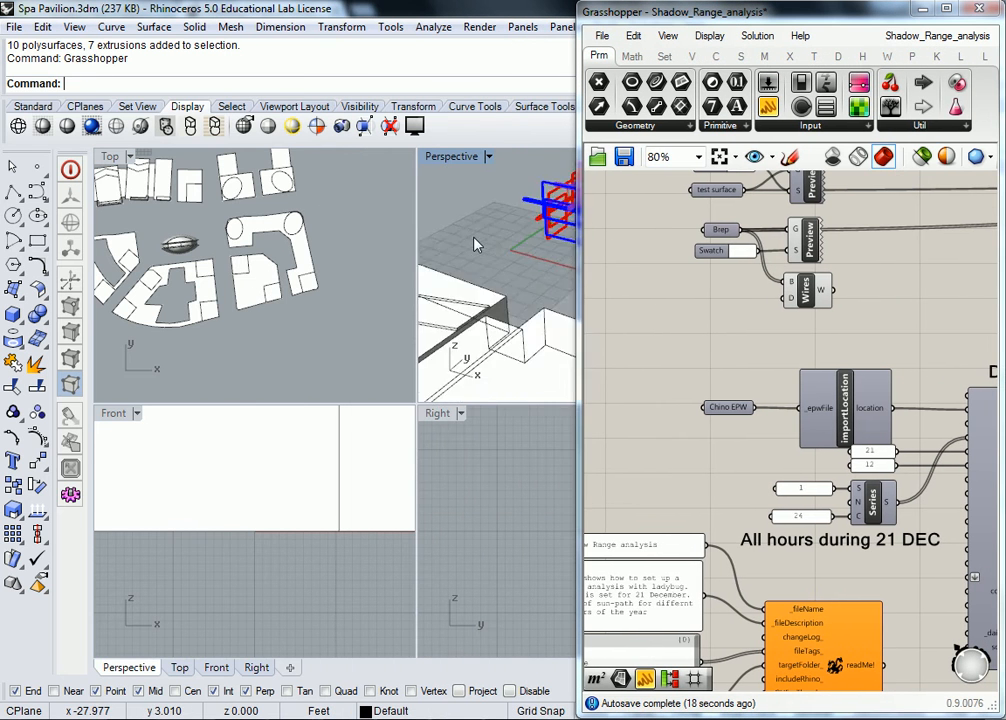
middle_click(512, 262)
right_drag(521, 191, 519, 241)
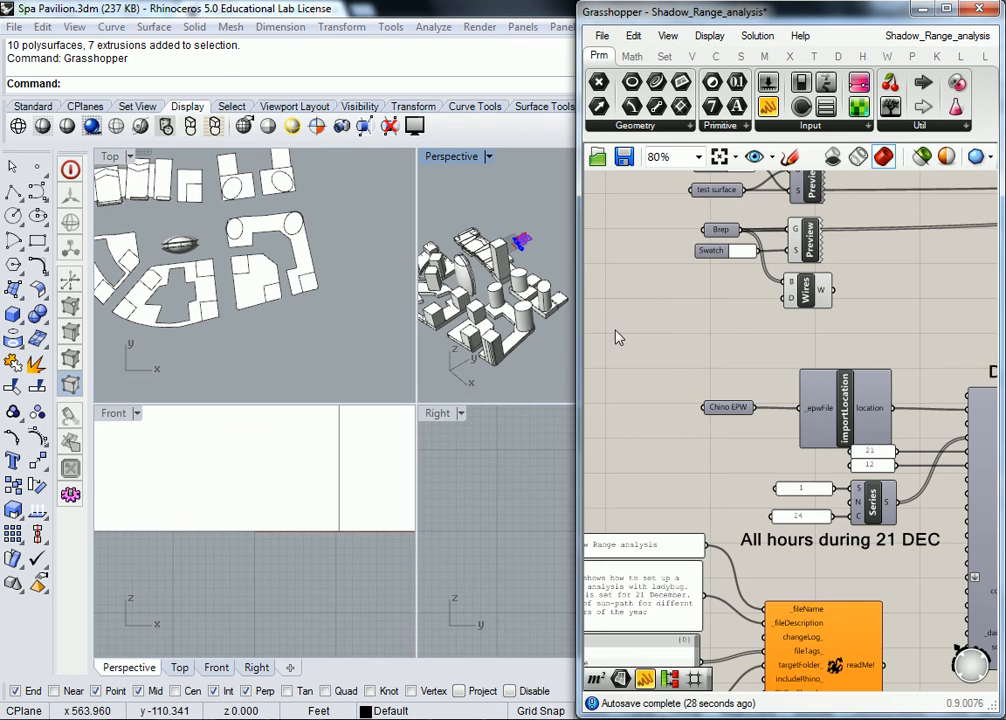
right_drag(937, 379, 757, 352)
scroll(757, 352, down, 3)
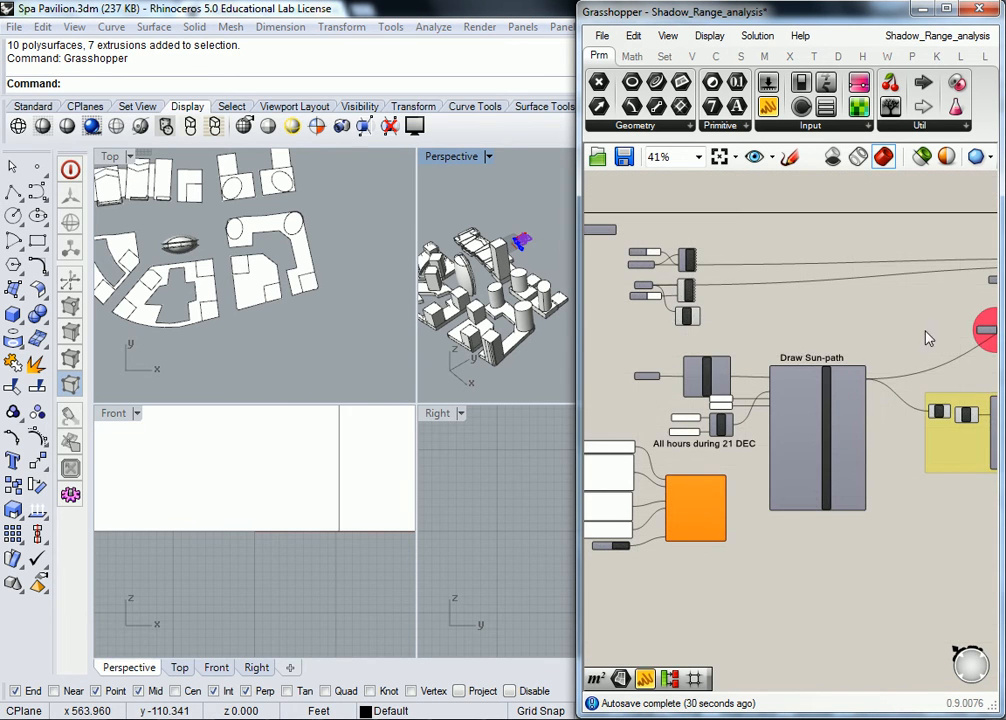
- Zoom in on importLocation, the day 21 and month 12 panels, and the 1-to-24 Series
right_drag(910, 348, 813, 348)
mouse_move(707, 332)
right_down()
mouse_move(752, 380)
mouse_move(707, 347)
right_up()
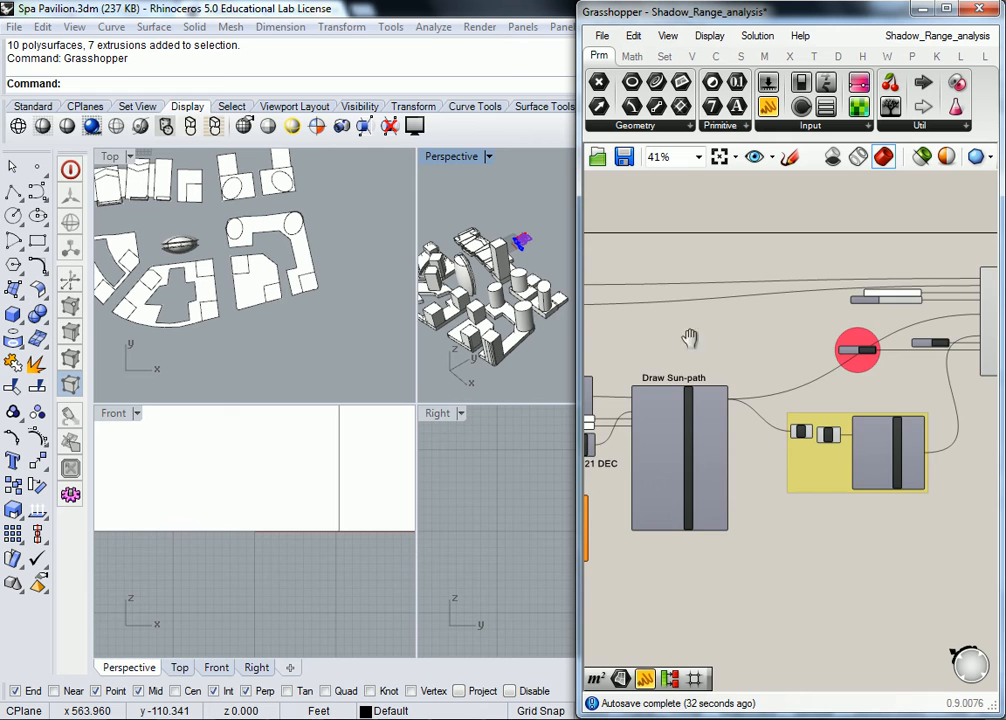
scroll(707, 347, up, 3)
mouse_move(679, 473)
right_down()
mouse_move(710, 473)
mouse_move(798, 397)
mouse_move(716, 412)
right_up()
scroll(716, 412, up, 1)
scroll(716, 412, down, 1)
scroll(716, 412, up, 1)
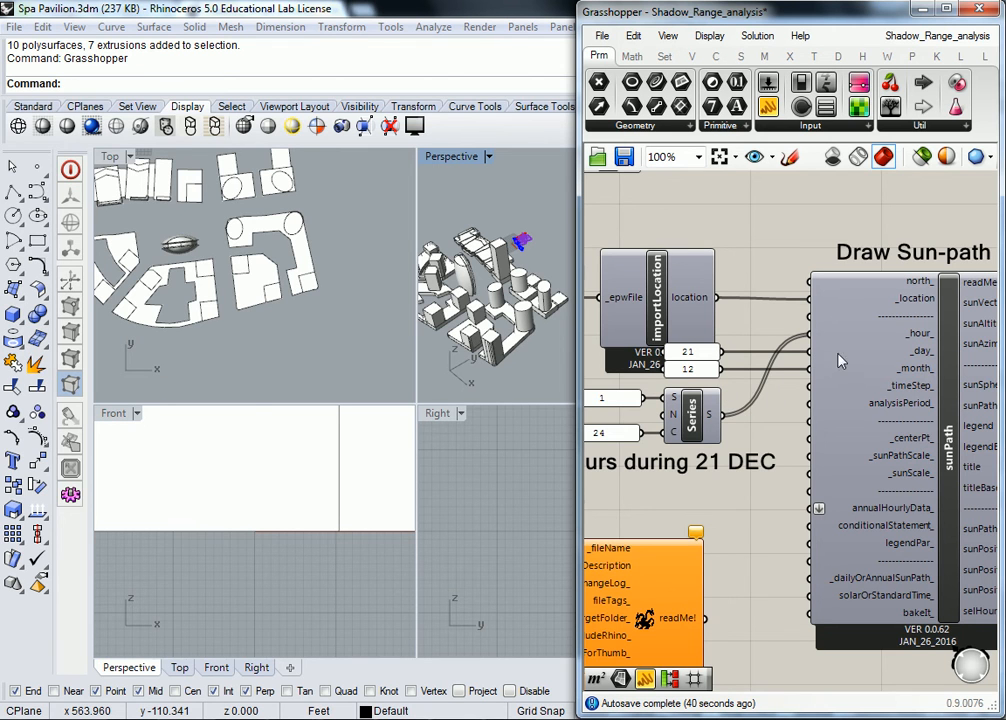
mouse_move(922, 357)
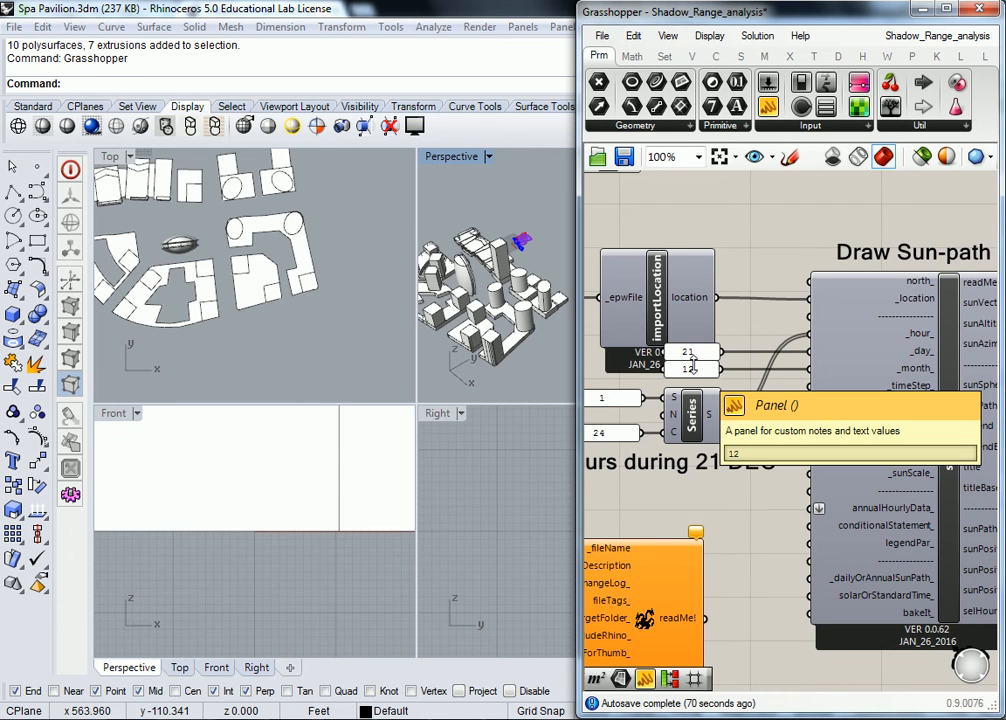
drag(692, 367, 693, 372)
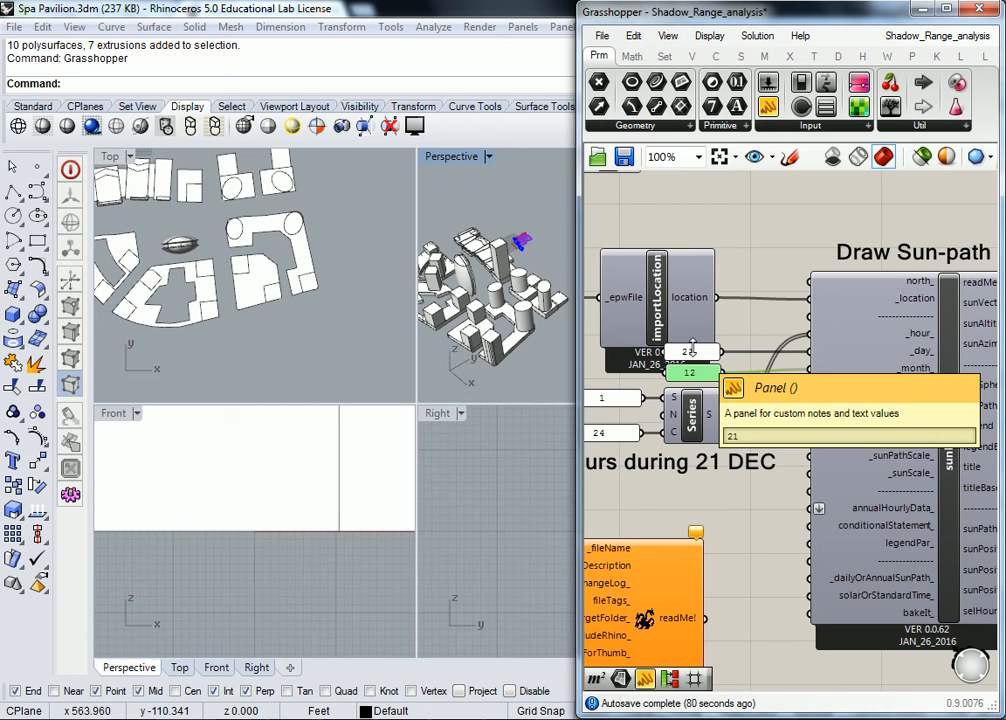
right_drag(692, 350, 708, 324)
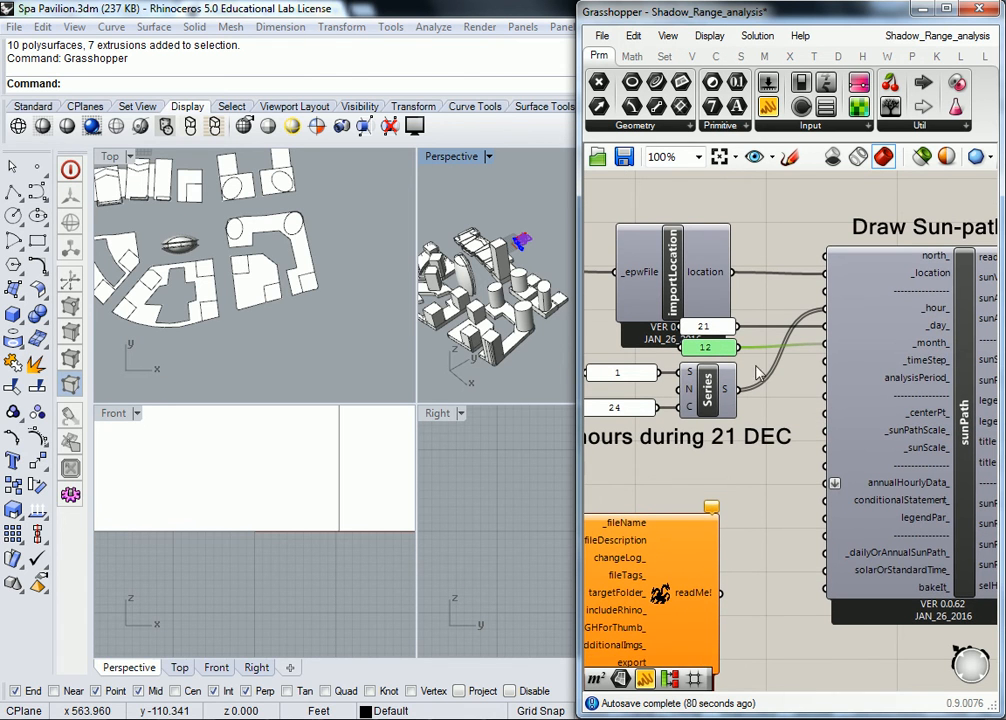
right_drag(790, 335, 895, 340)
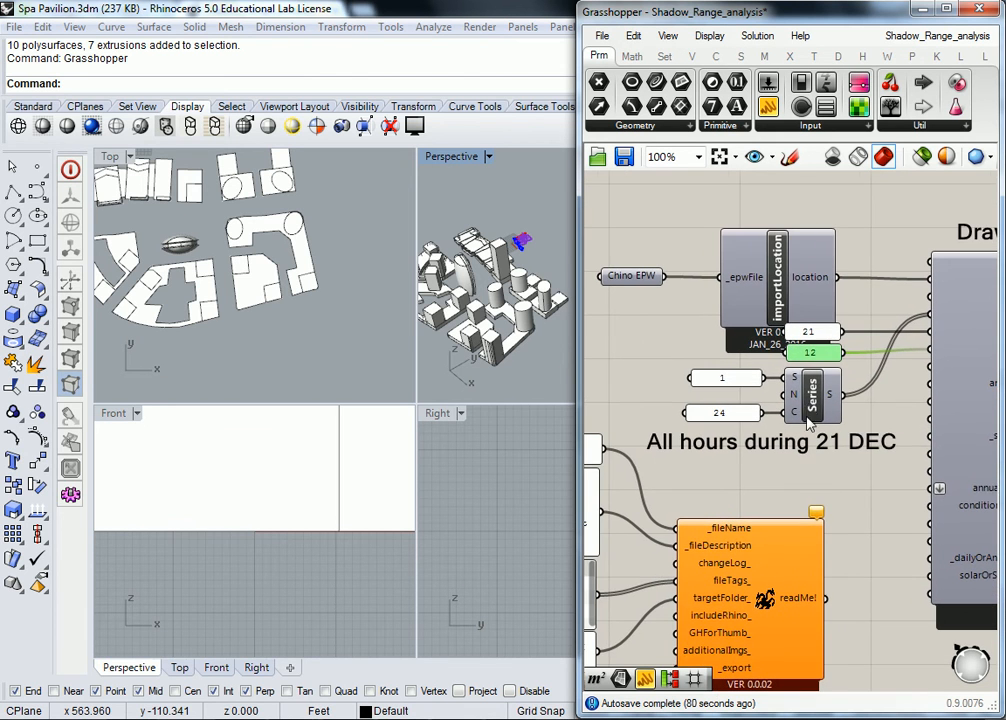
- Add a green panel listing the Series hours 1.0 to 24.0, then delete it
right_drag(849, 407, 794, 406)
click(760, 400)
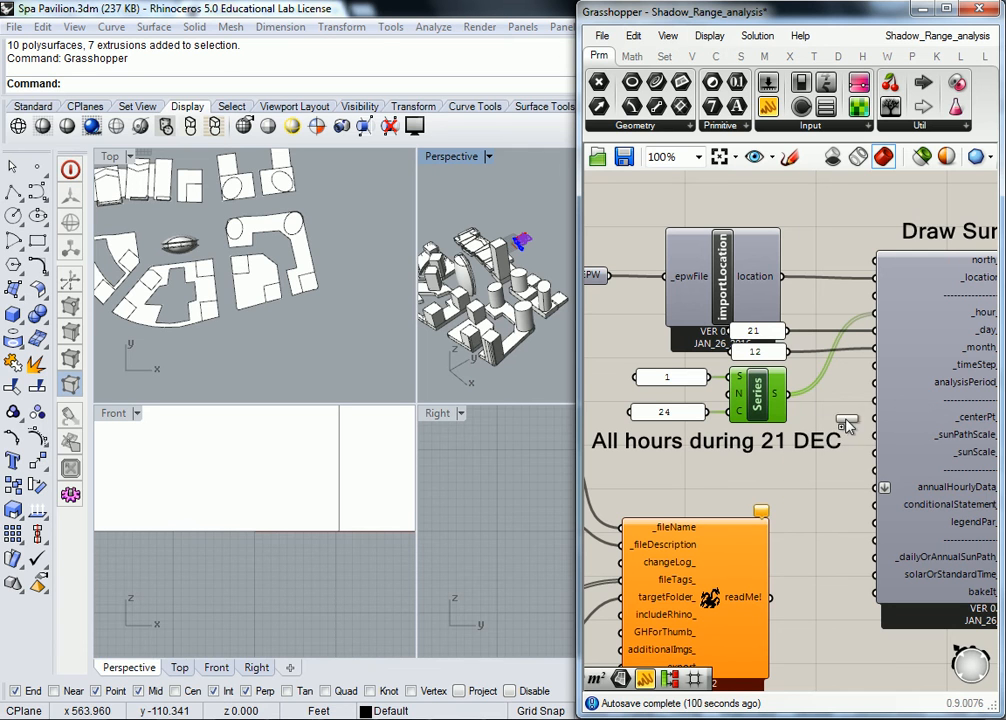
drag(850, 415, 848, 418)
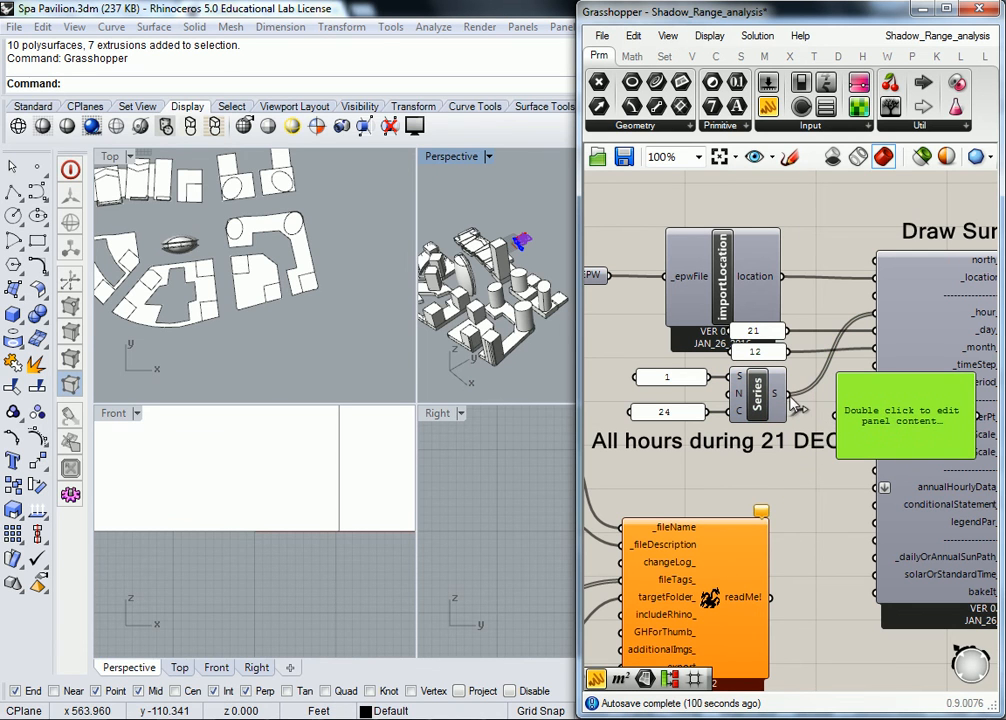
drag(789, 395, 845, 415)
drag(904, 456, 914, 660)
right_drag(906, 598, 853, 480)
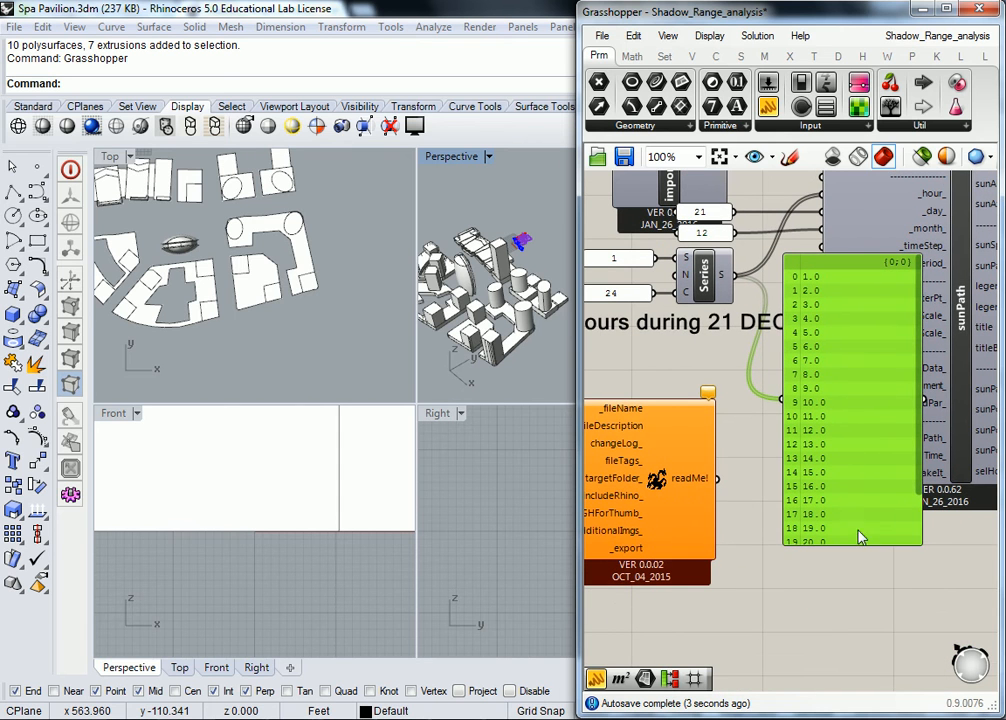
drag(855, 542, 855, 648)
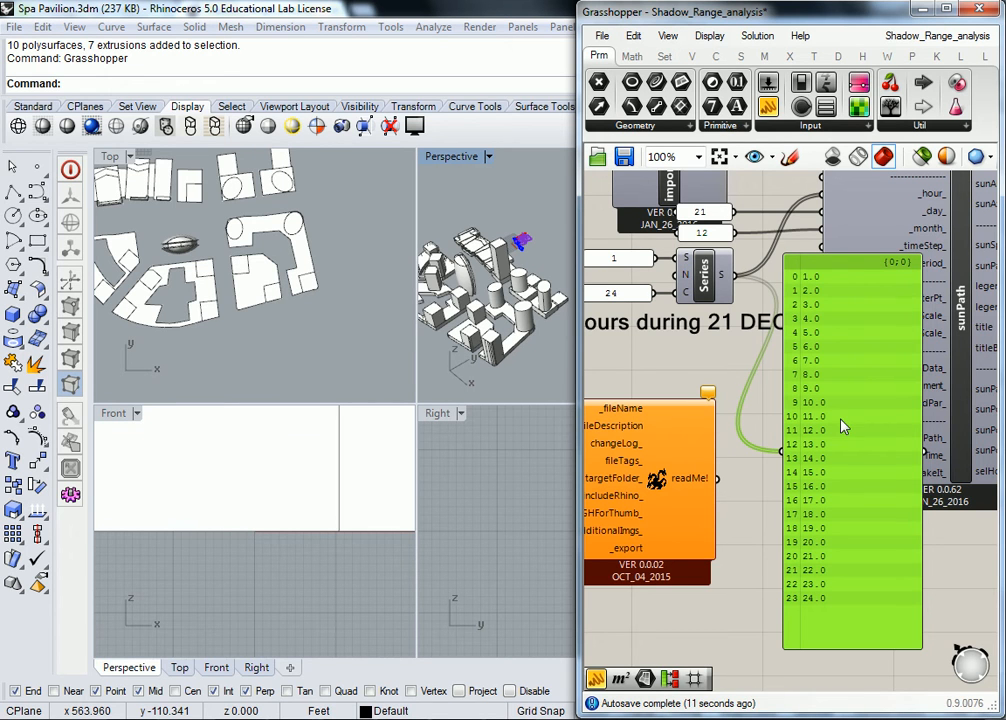
key(Delete)
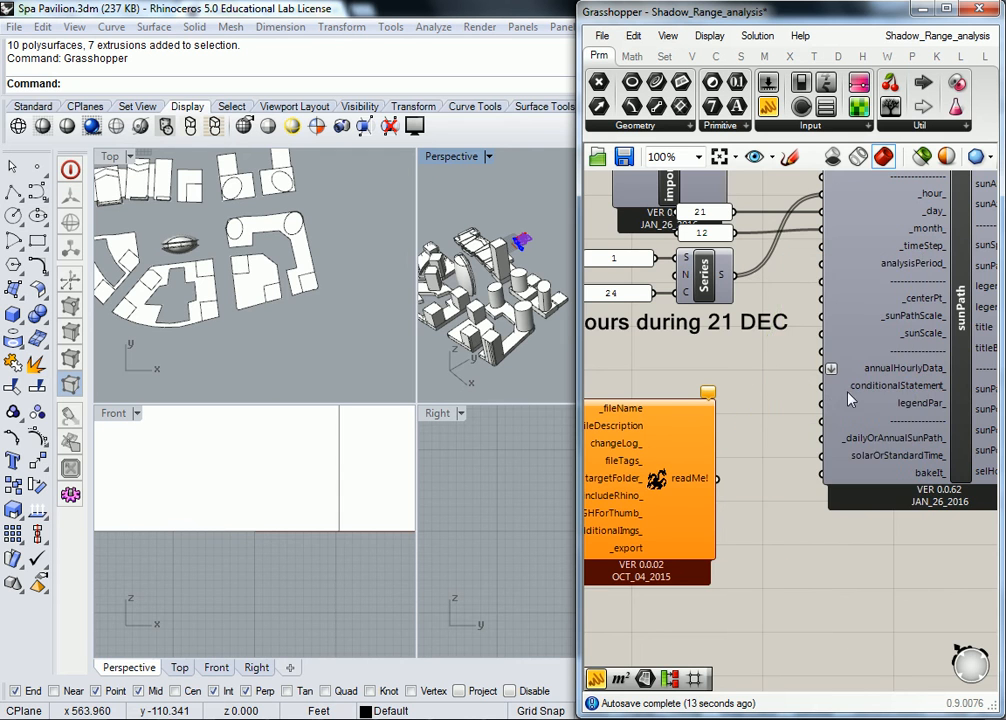
- Pan around the sunPath component and its inputs to centre the yellow legend-parameters group
scroll(828, 328, down, 2)
scroll(828, 310, up, 2)
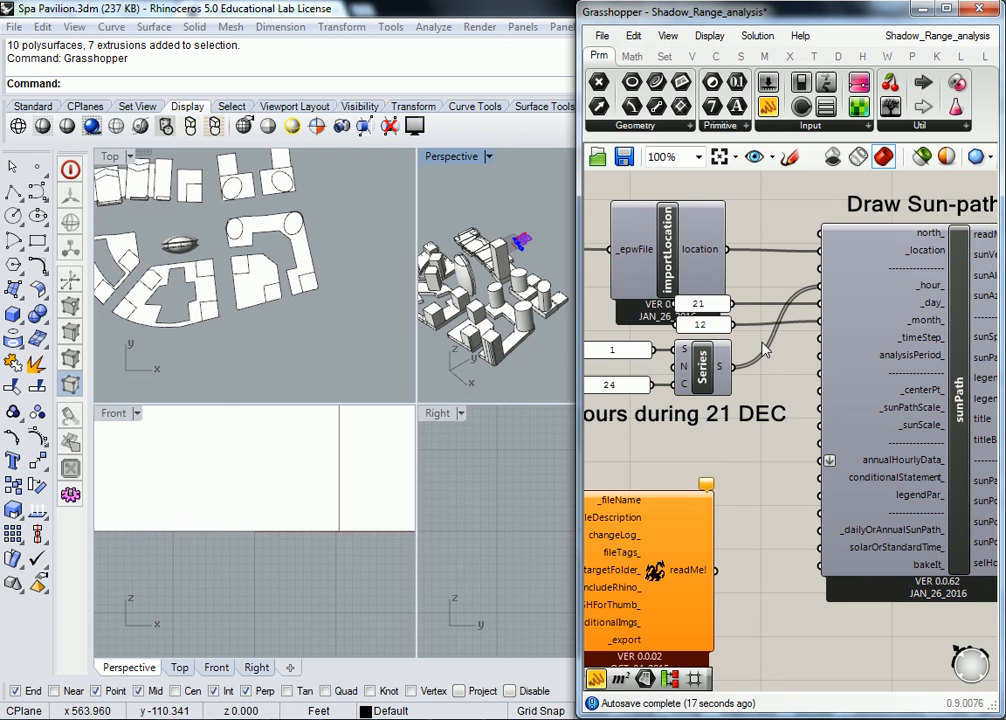
right_drag(848, 339, 738, 351)
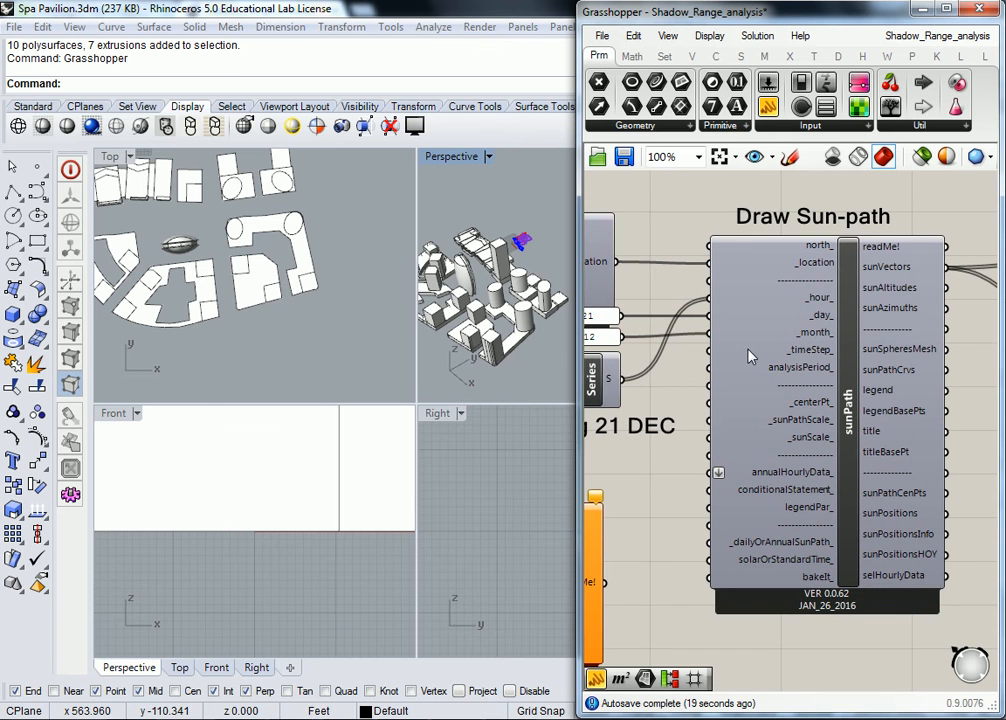
right_drag(655, 393, 756, 377)
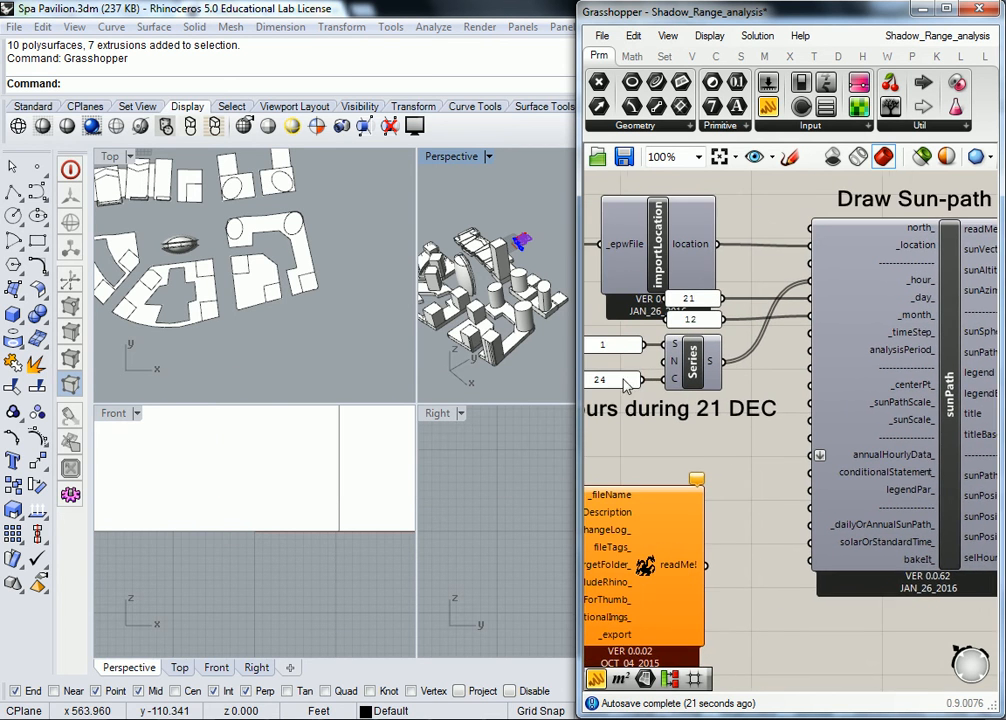
right_drag(625, 382, 667, 382)
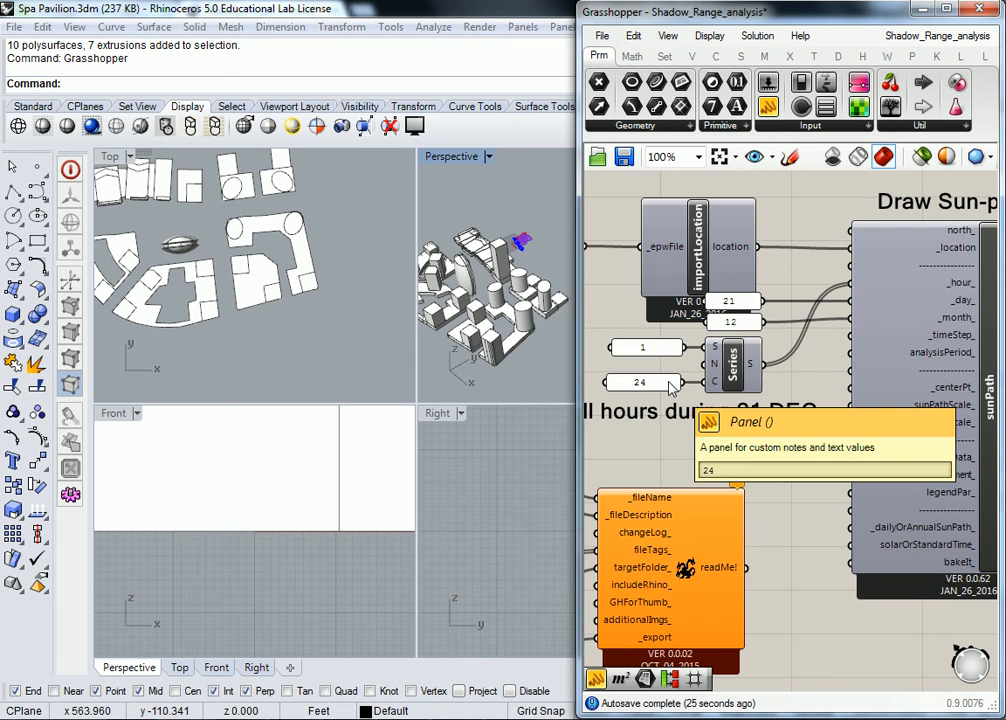
scroll(670, 388, down, 2)
scroll(780, 413, up, 1)
right_drag(780, 413, 714, 407)
right_drag(843, 430, 669, 440)
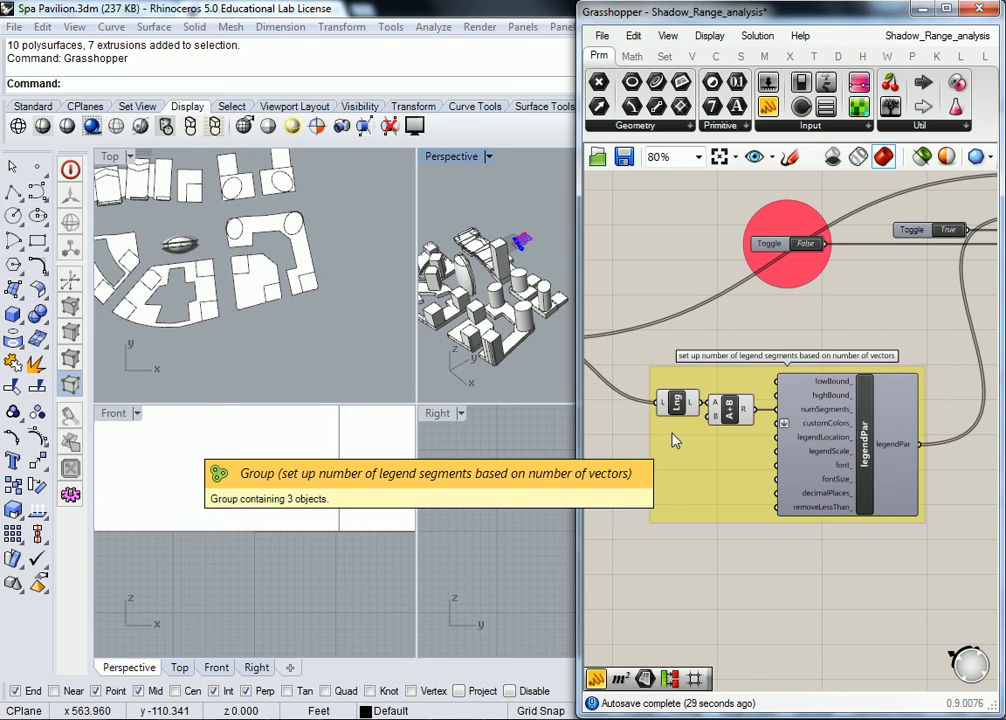
scroll(800, 278, down, 2)
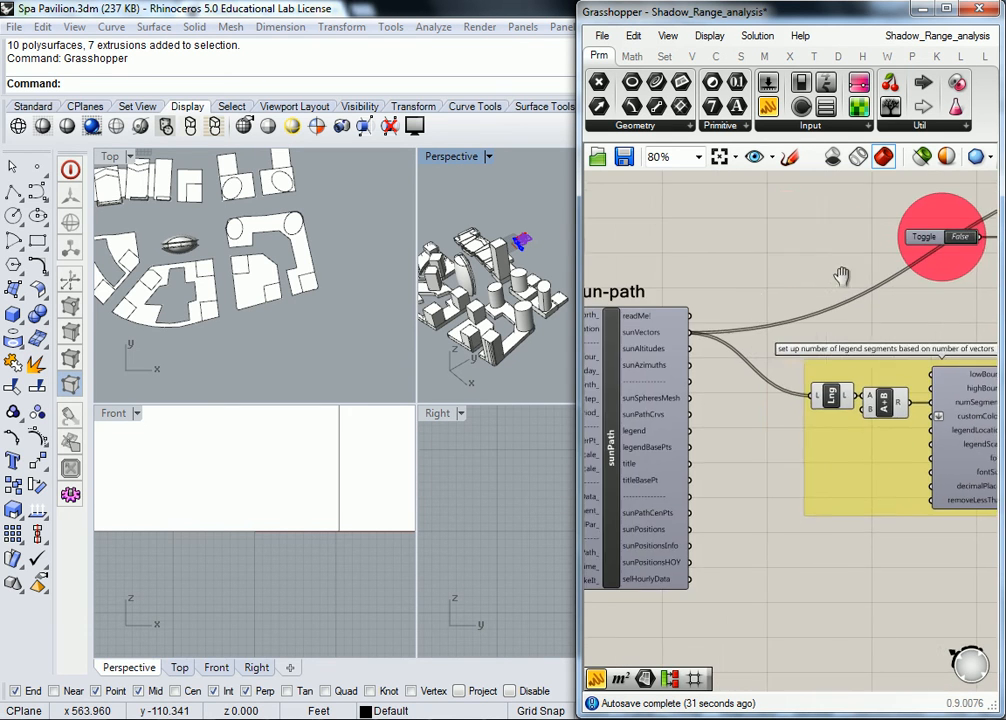
right_drag(818, 272, 886, 338)
mouse_move(788, 337)
right_down()
mouse_move(894, 337)
mouse_move(779, 351)
right_up()
scroll(926, 390, up, 3)
mouse_move(926, 390)
right_down()
mouse_move(846, 386)
mouse_move(681, 345)
right_up()
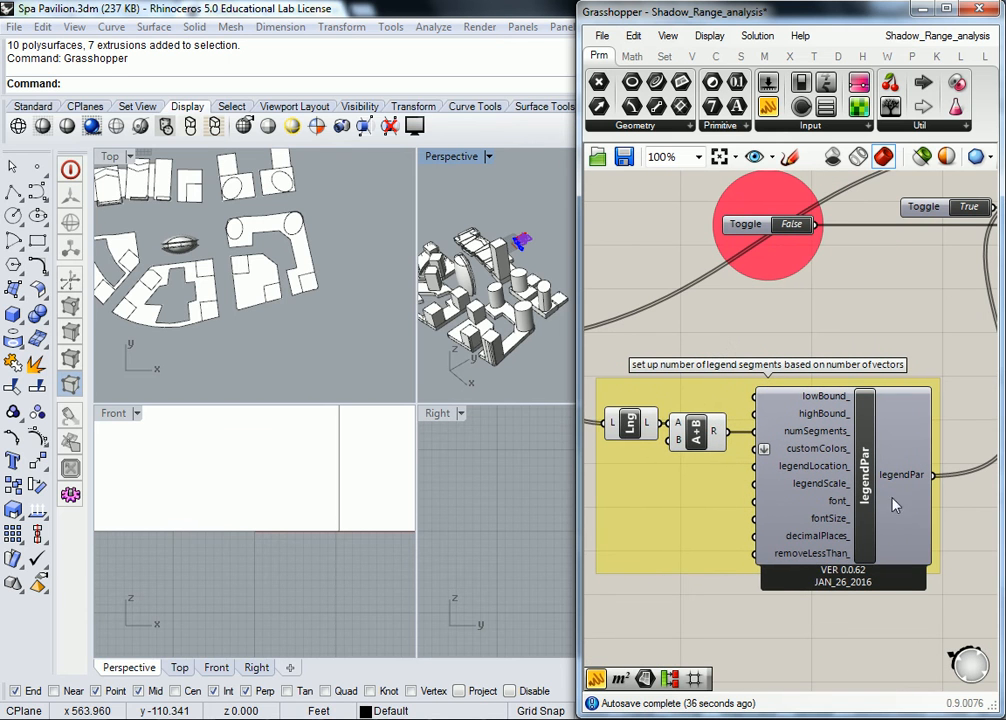
- Read numSegments_, the Lng component and the A+B output to confirm the value 11
mouse_move(866, 503)
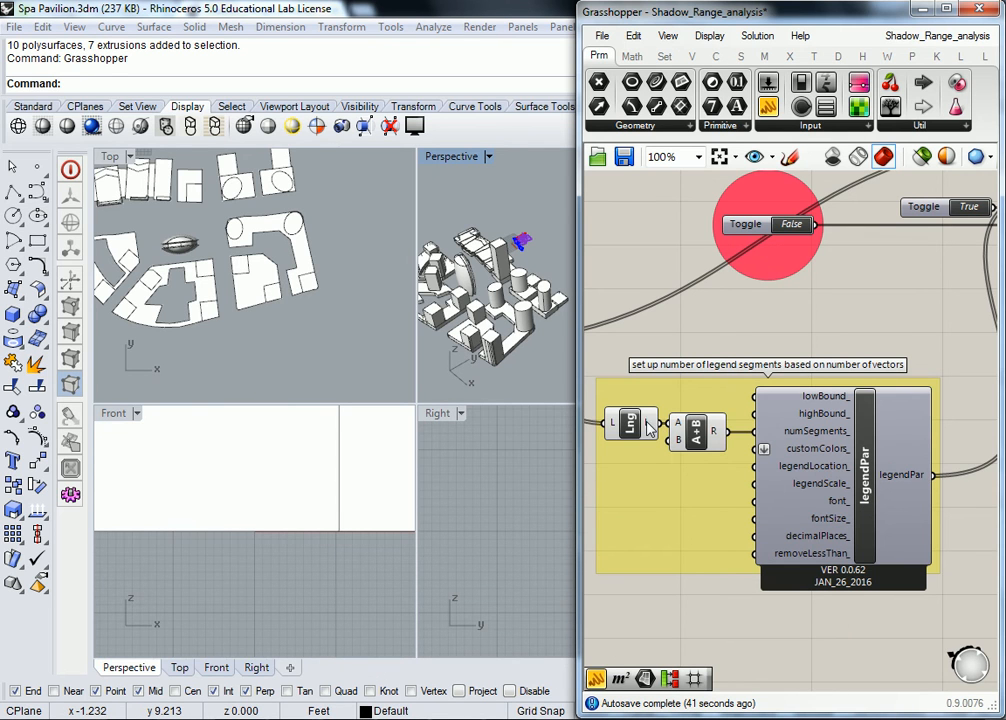
mouse_move(785, 440)
mouse_move(632, 428)
mouse_move(715, 441)
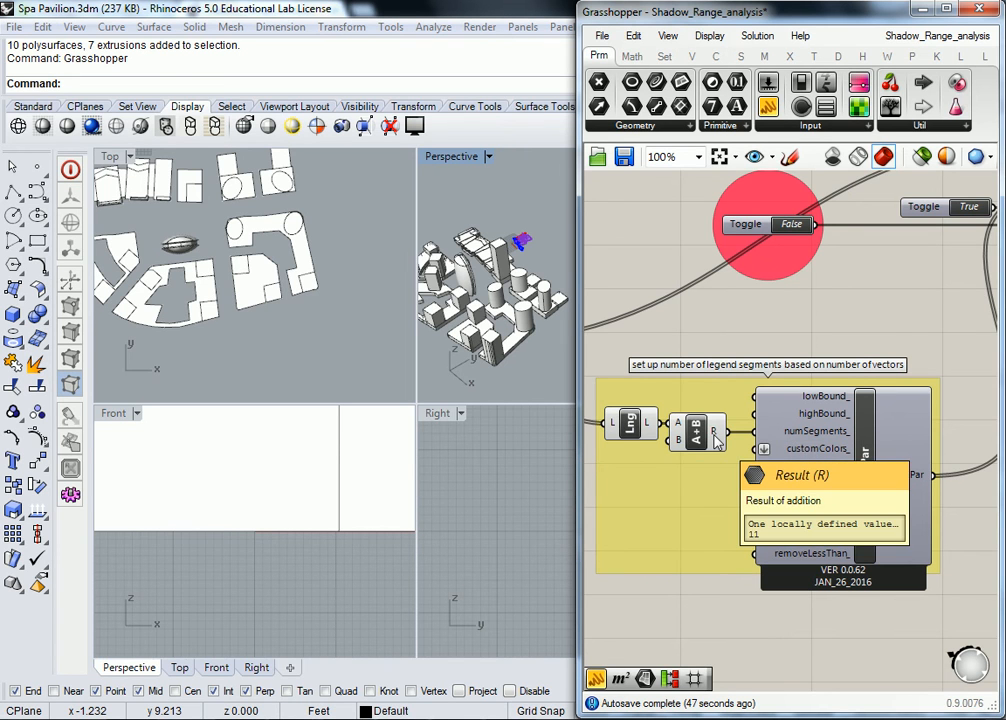
right_drag(715, 441, 858, 436)
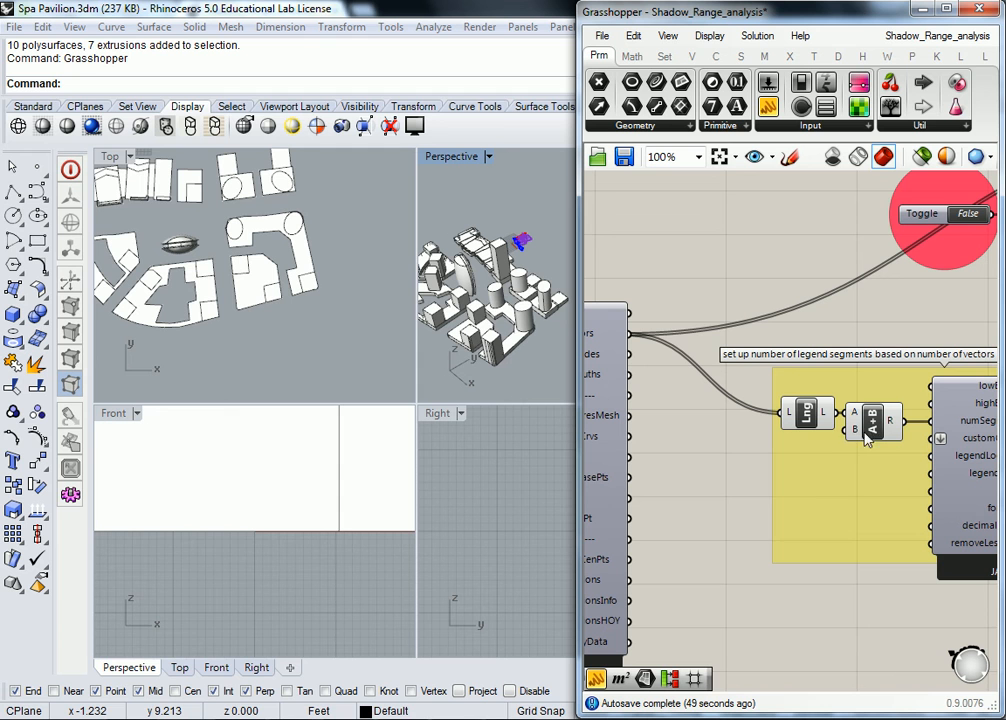
mouse_move(855, 433)
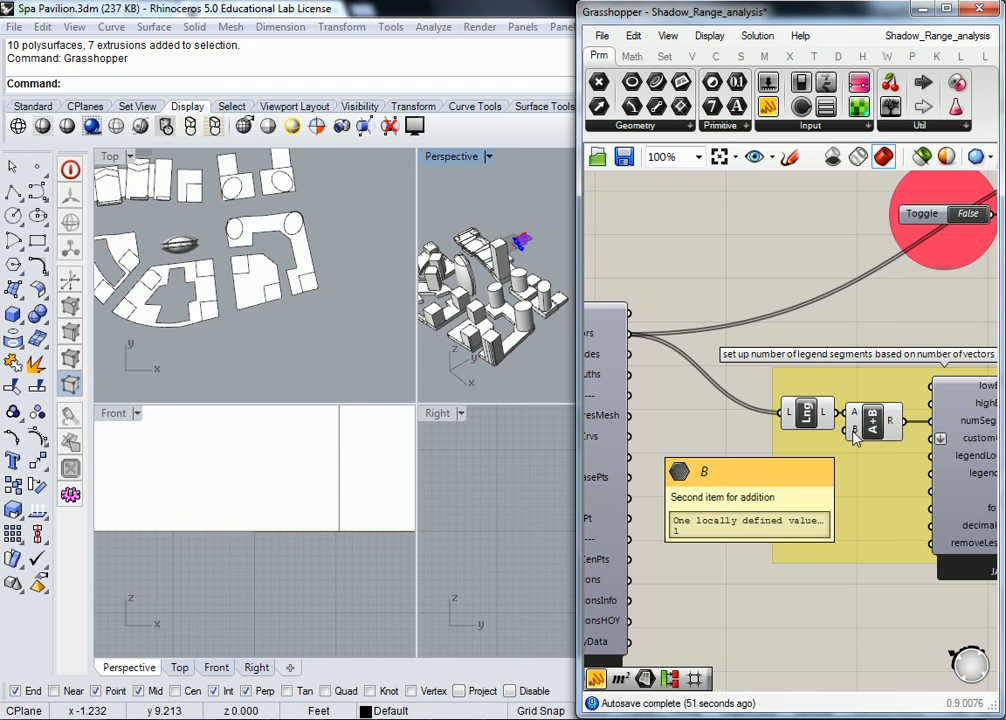
scroll(855, 433, down, 2)
scroll(833, 478, up, 3)
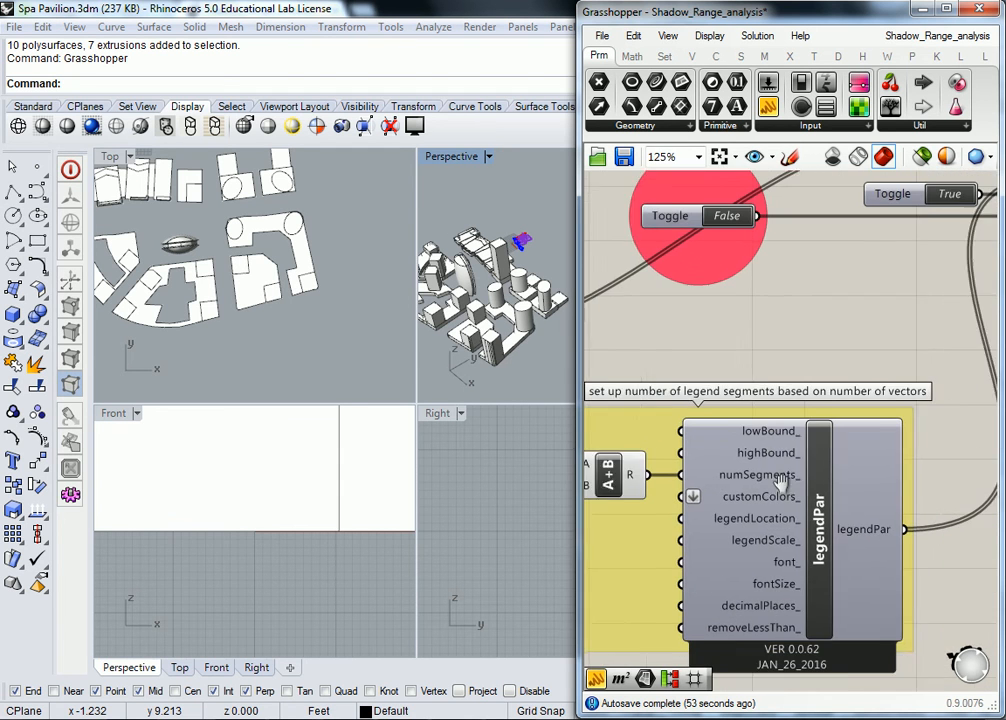
scroll(738, 503, down, 2)
- Trace the legendPar_ input of sunlightHoursAnalysis back to the sun-path sunVectors output
right_drag(838, 500, 768, 580)
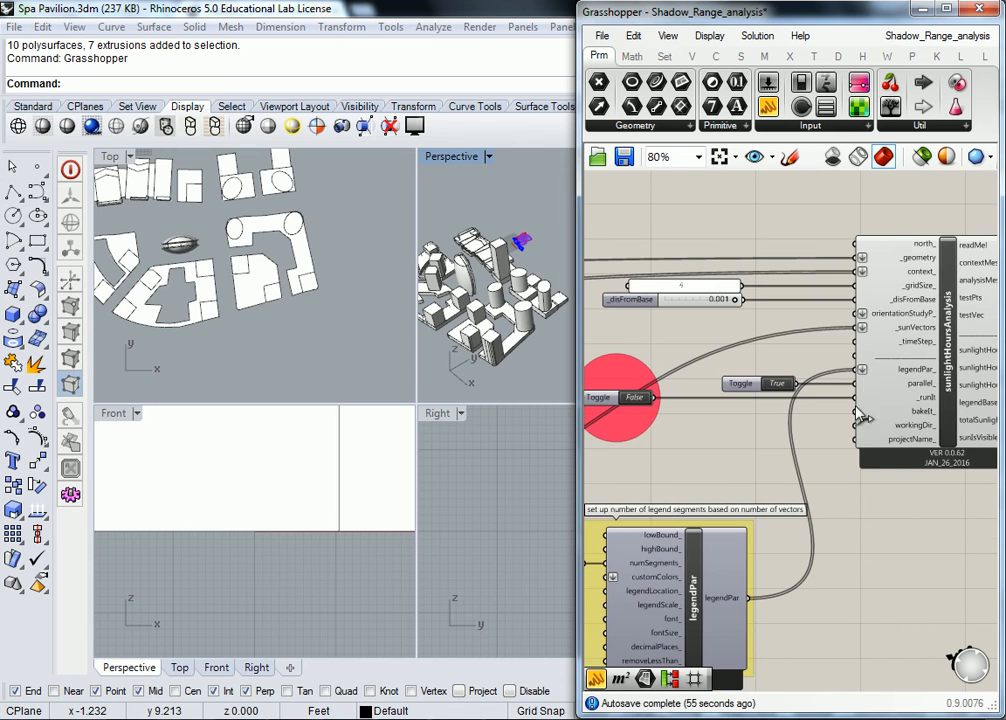
mouse_move(905, 375)
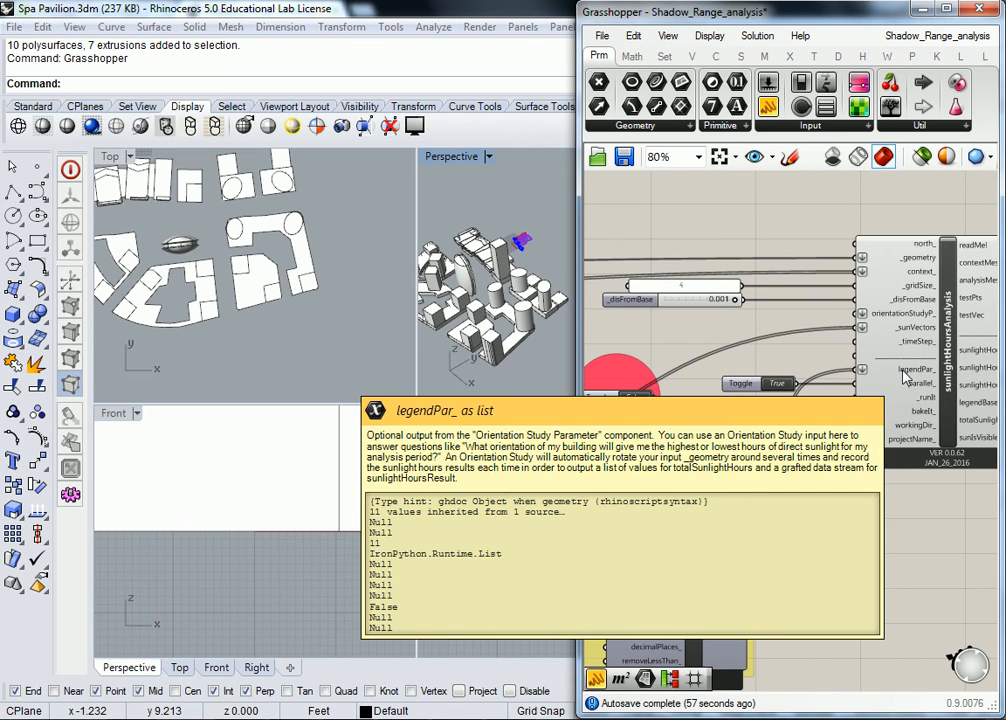
right_drag(513, 463, 834, 410)
mouse_move(648, 443)
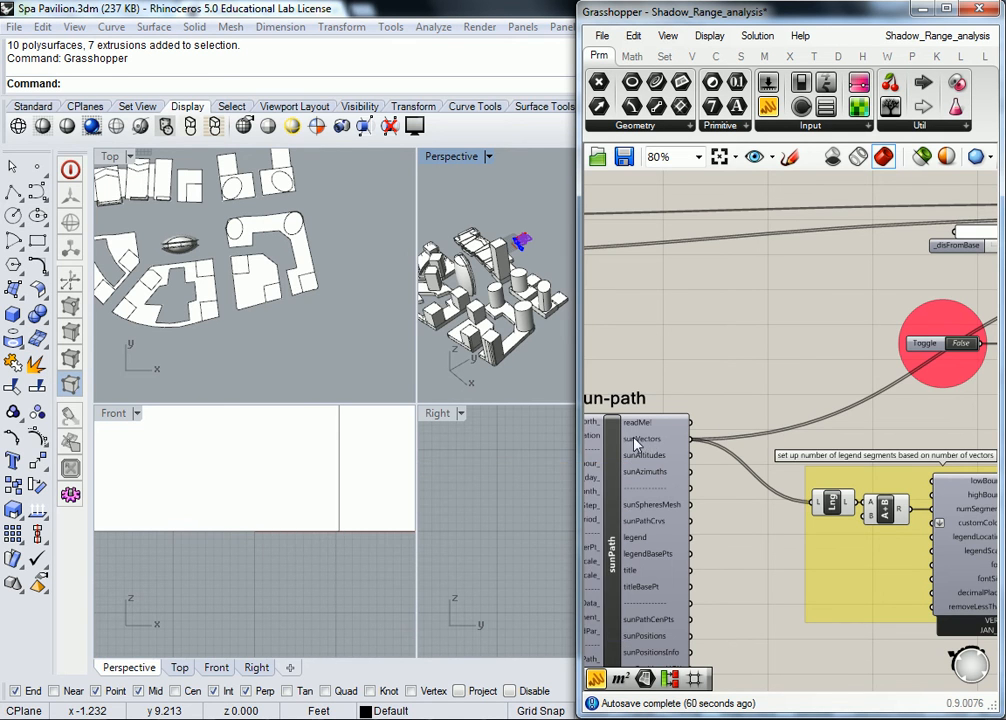
- Centre and zoom in on the sunlightHoursAnalysis component, selecting it and then deselecting it
right_drag(916, 400, 600, 482)
right_drag(888, 370, 778, 380)
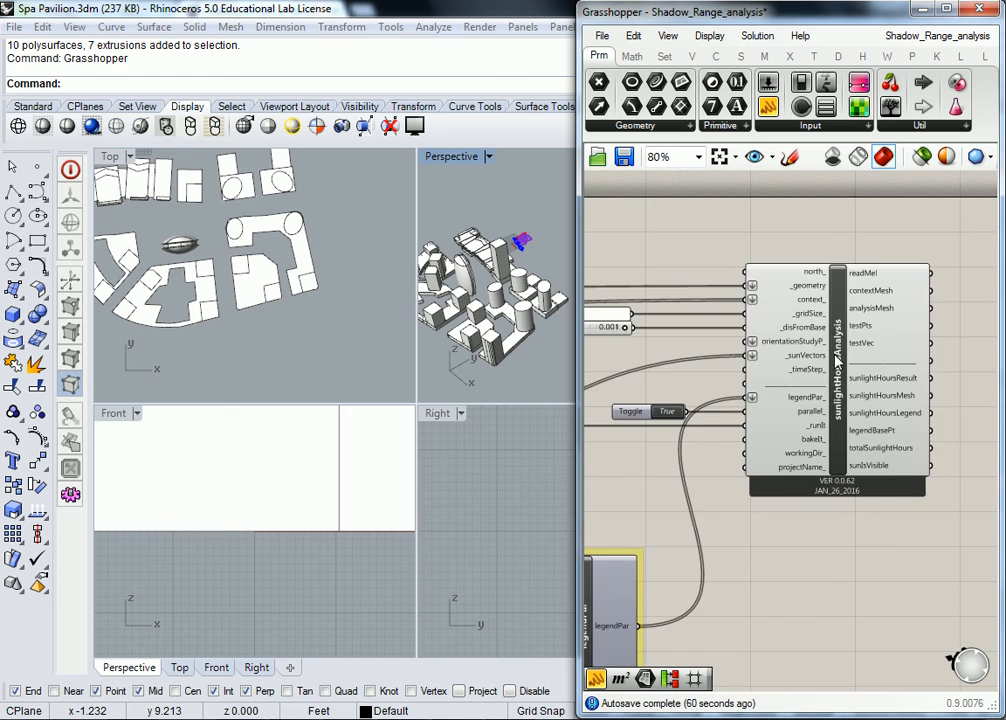
scroll(822, 395, up, 3)
click(822, 395)
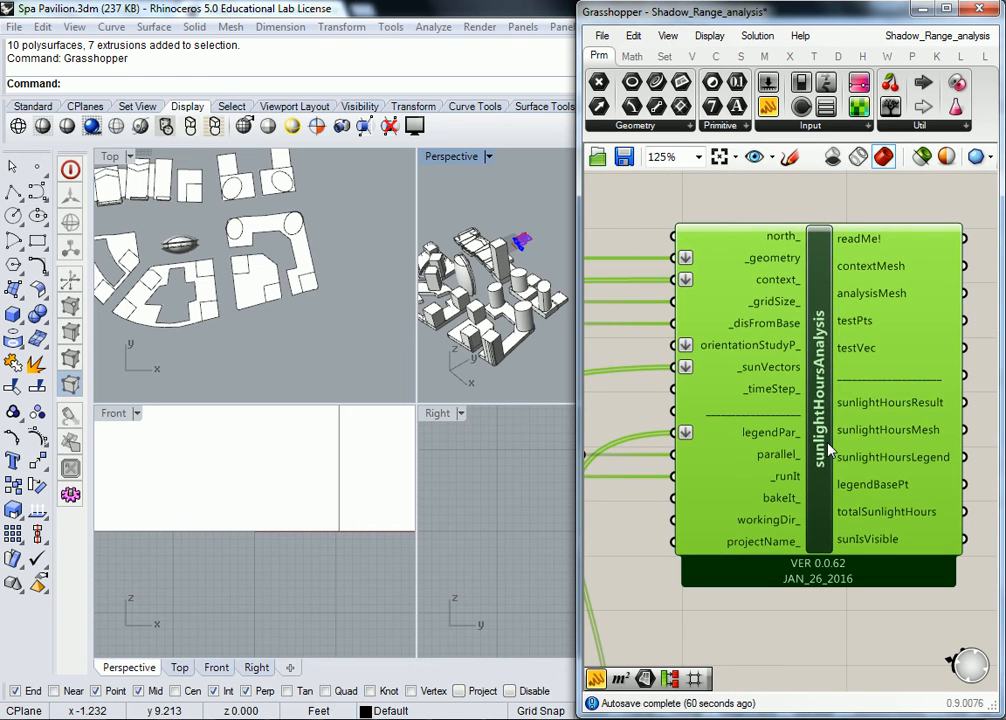
click(787, 635)
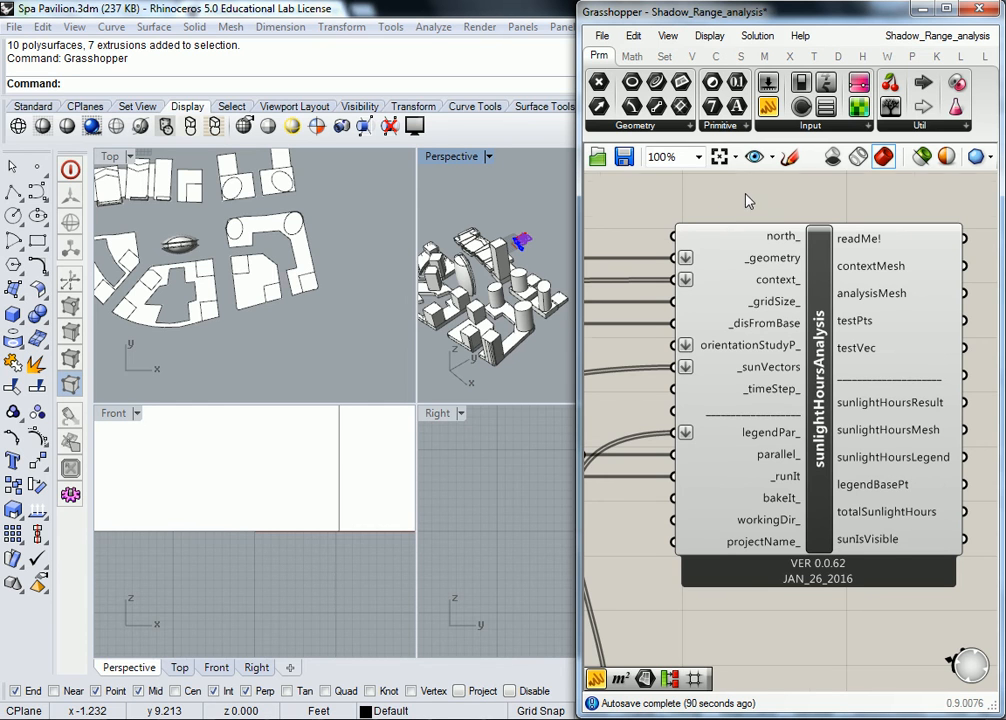
scroll(805, 270, down, 3)
scroll(805, 260, up, 3)
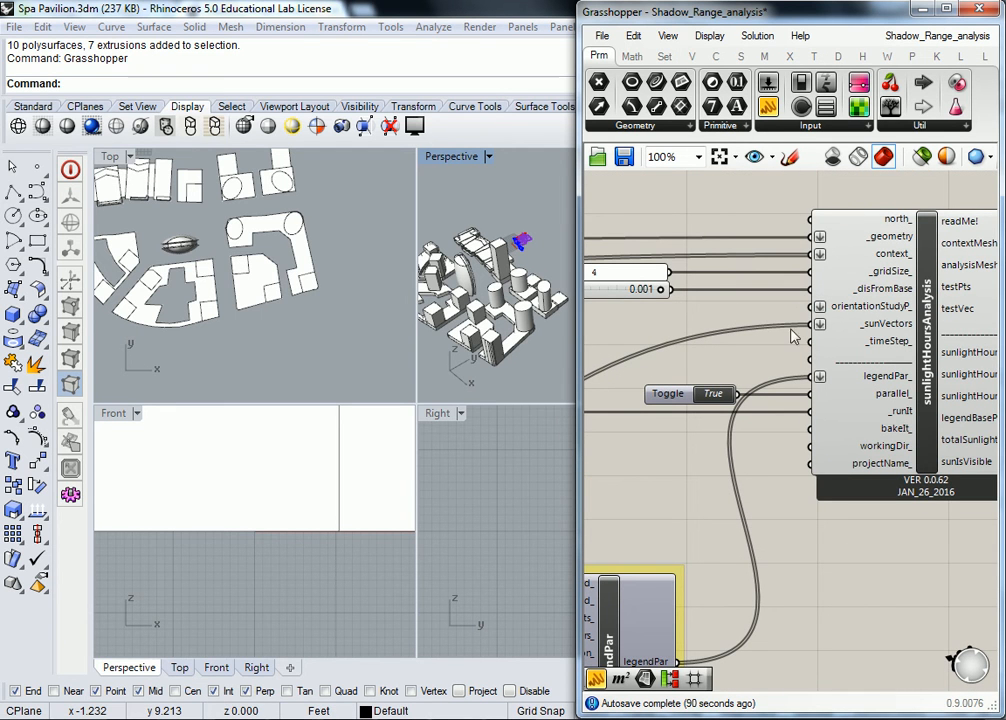
mouse_move(836, 404)
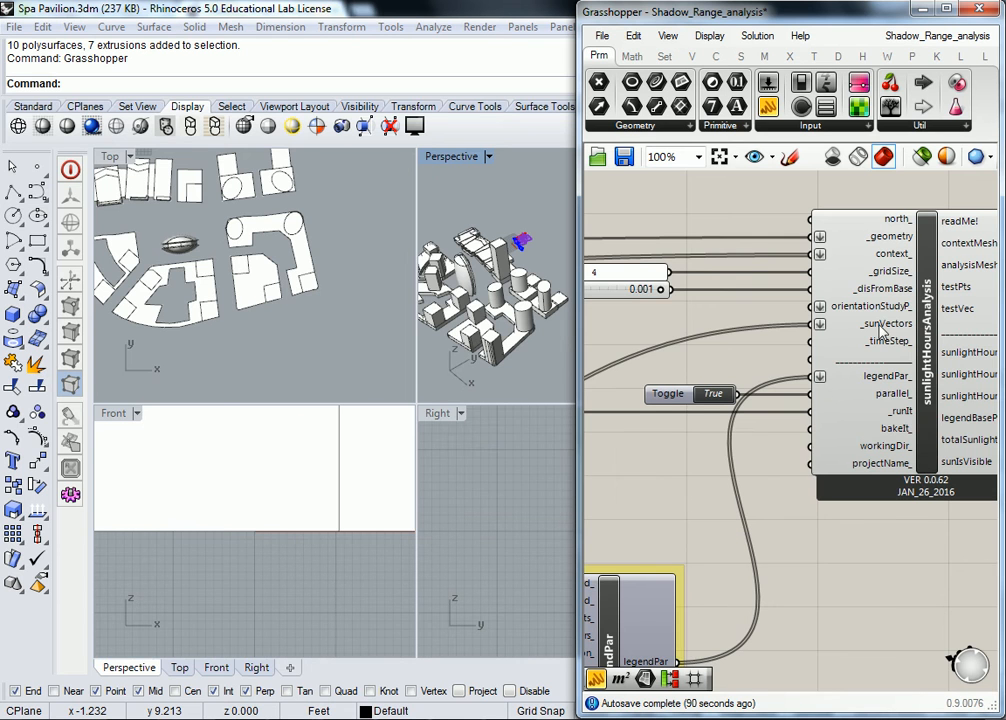
mouse_move(896, 246)
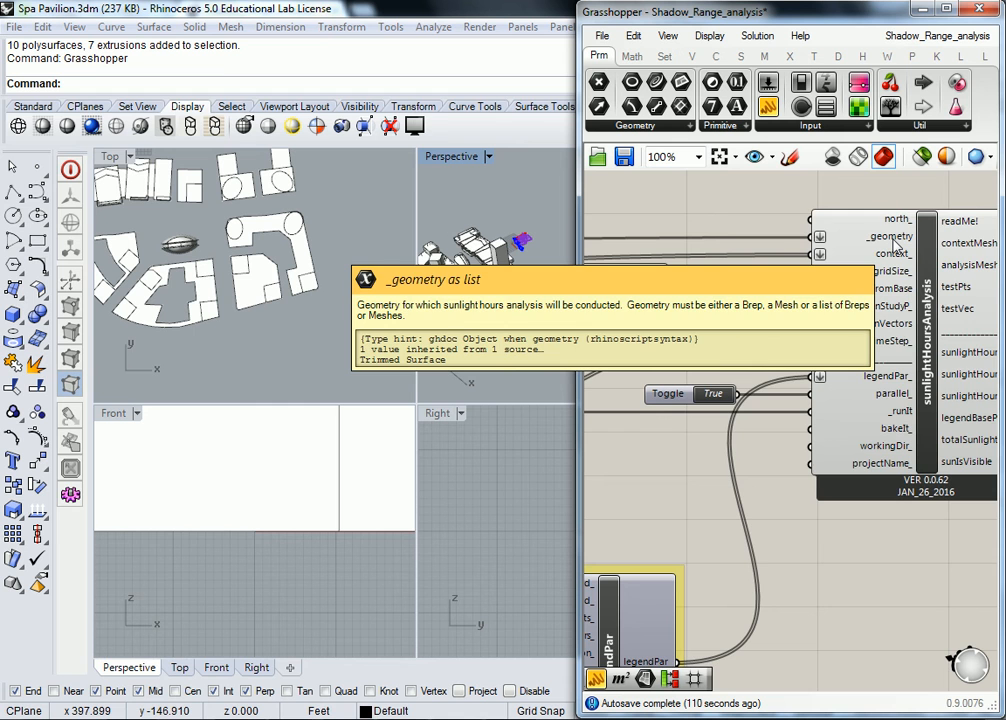
- Turn on the Rhino preview for the test surface and Brep parameters
scroll(760, 264, down, 4)
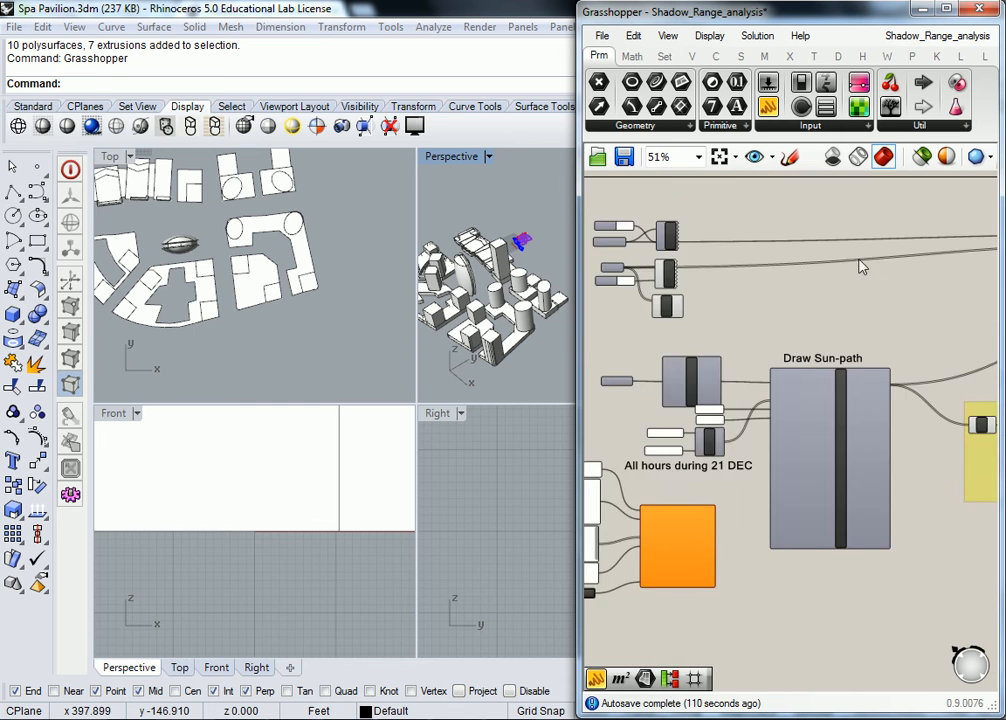
scroll(752, 262, up, 4)
right_click(655, 249)
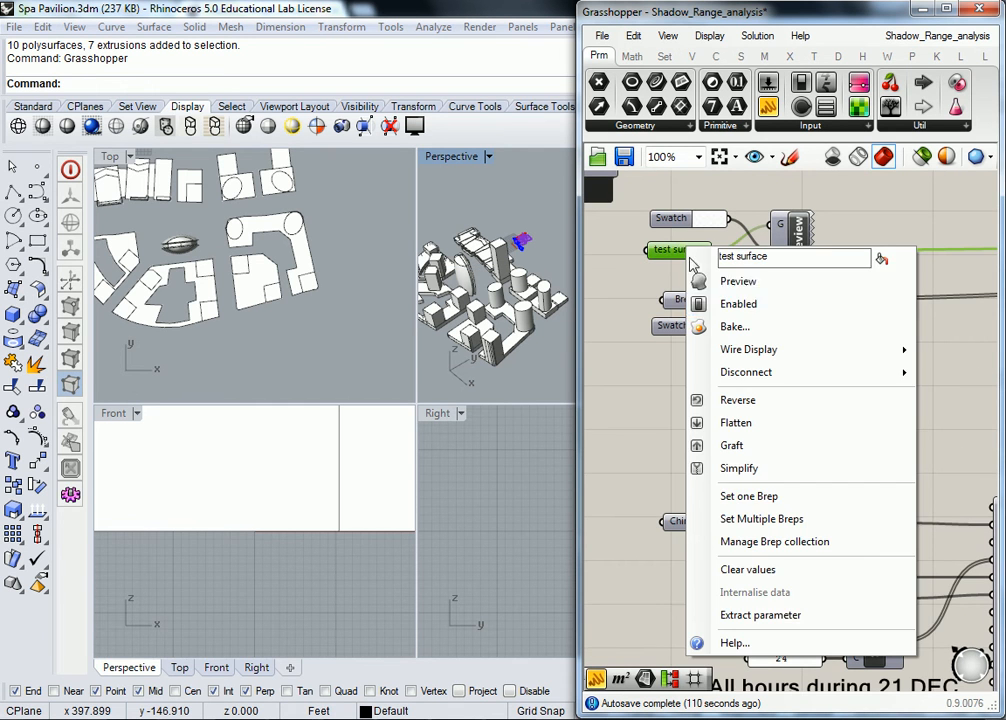
click(726, 300)
click(718, 296)
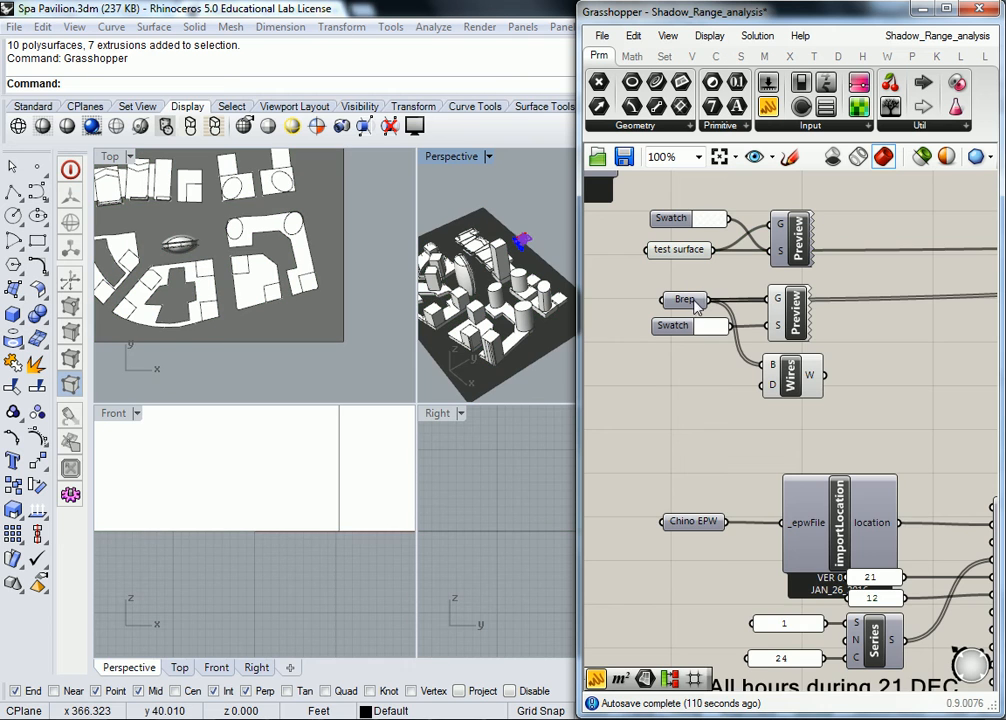
right_click(695, 303)
click(742, 335)
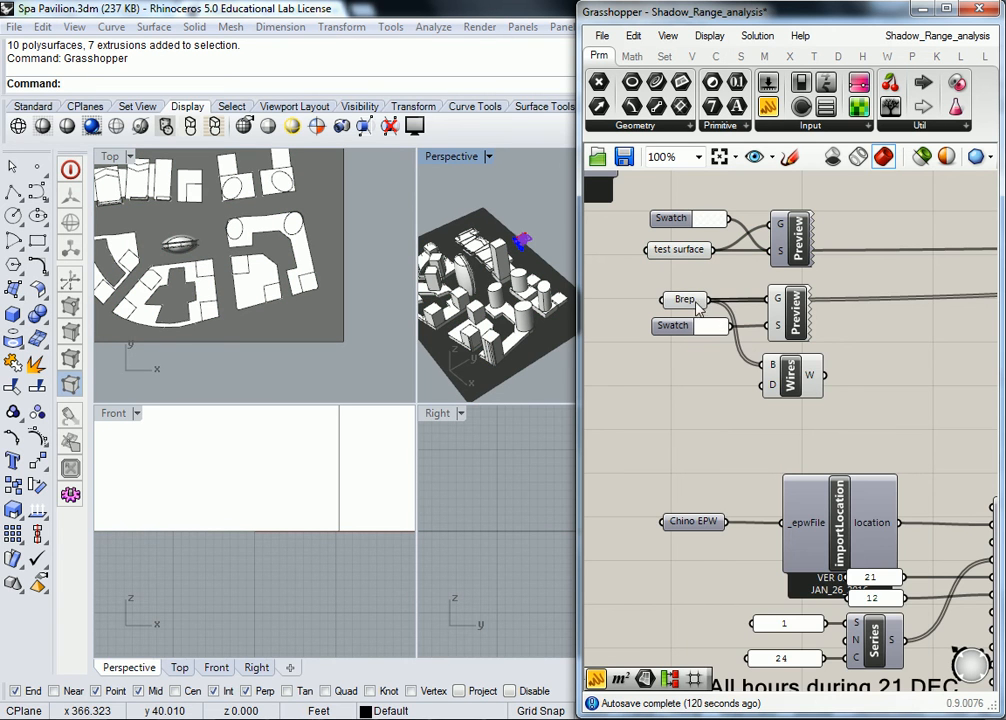
click(688, 299)
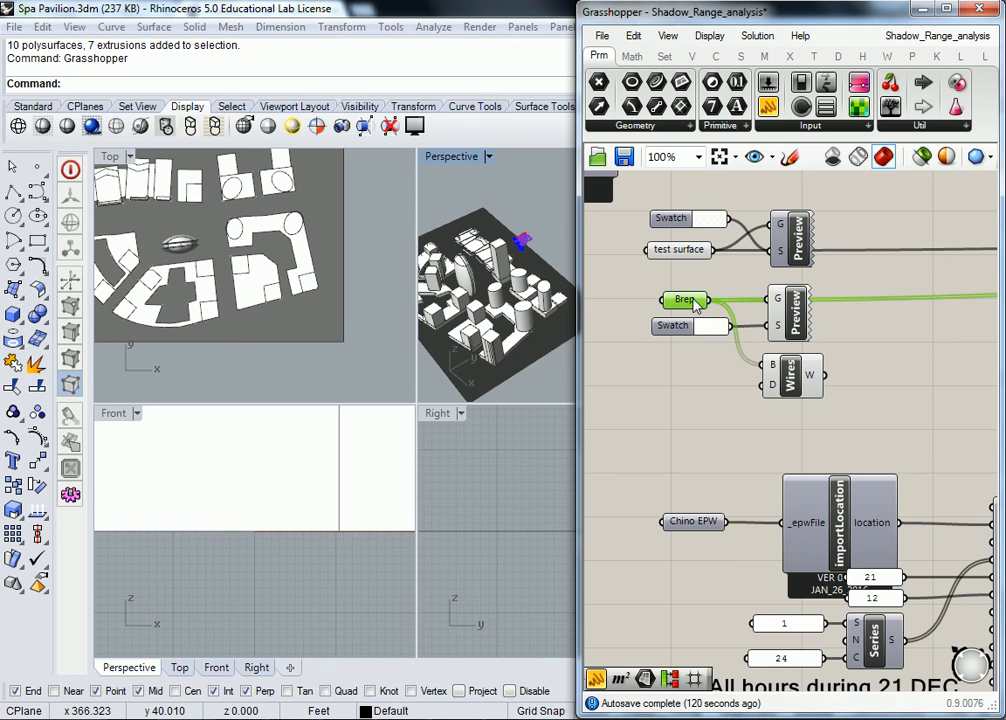
right_click(701, 301)
click(740, 336)
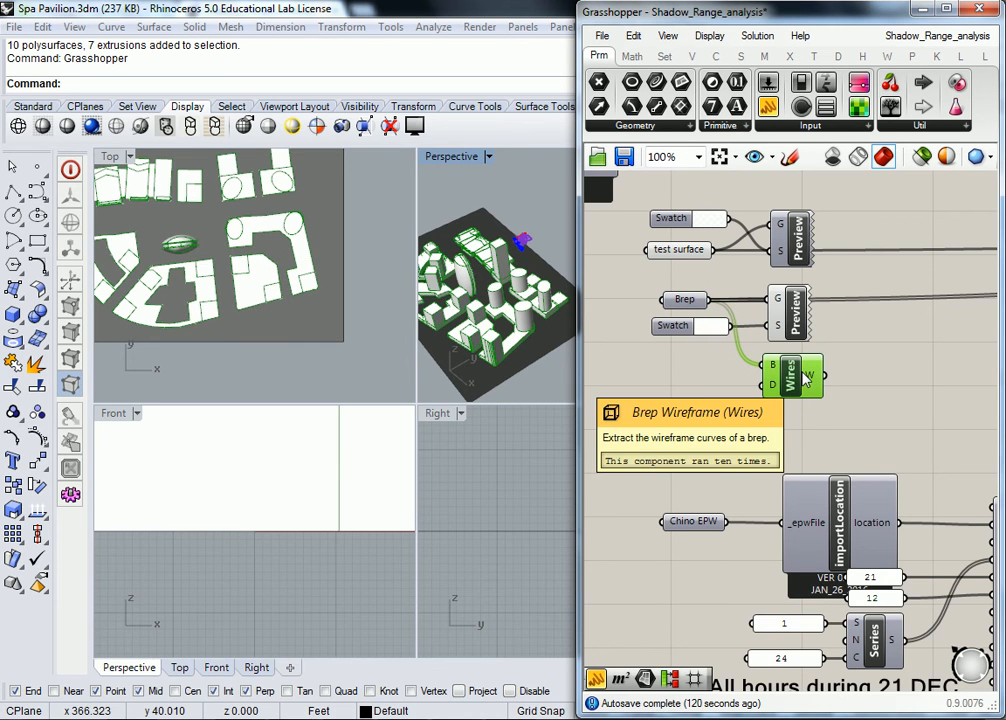
- Highlight the ground test surface, then the ten building Breps, in the Rhino viewports
click(700, 370)
click(675, 250)
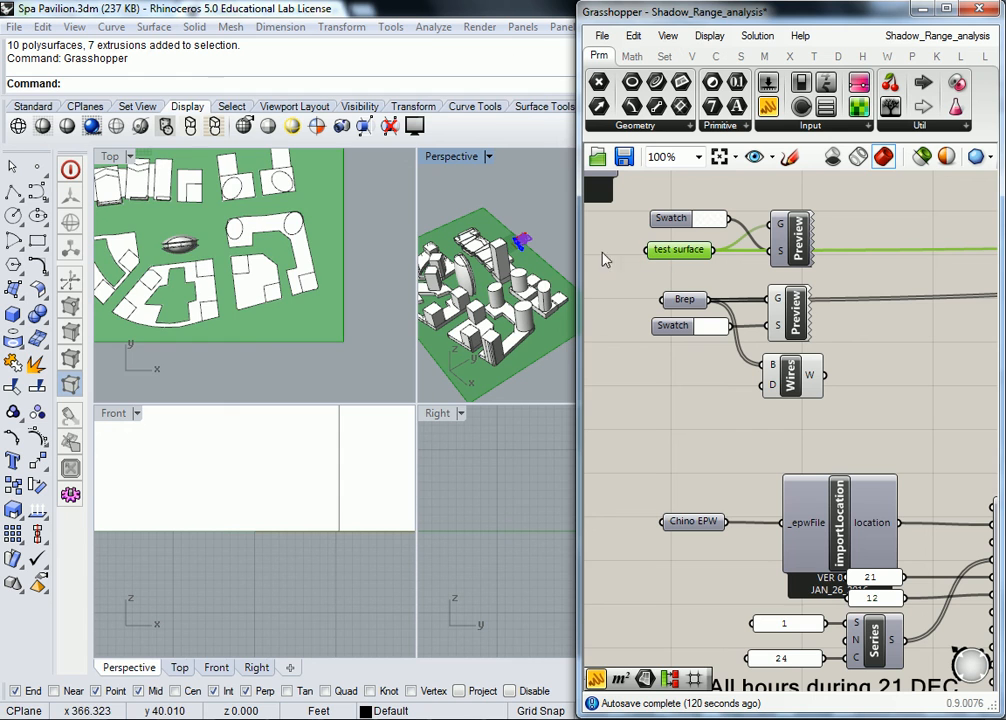
scroll(356, 290, down, 4)
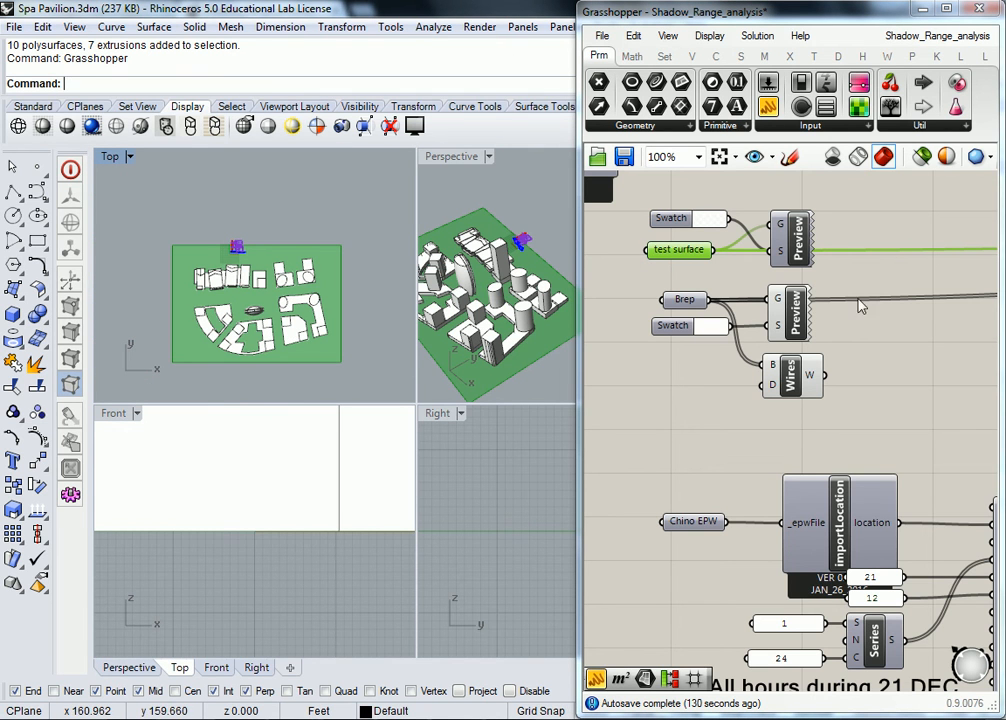
click(760, 295)
click(686, 300)
scroll(826, 328, down, 3)
right_drag(826, 328, 880, 332)
scroll(762, 358, up, 3)
scroll(894, 311, up, 2)
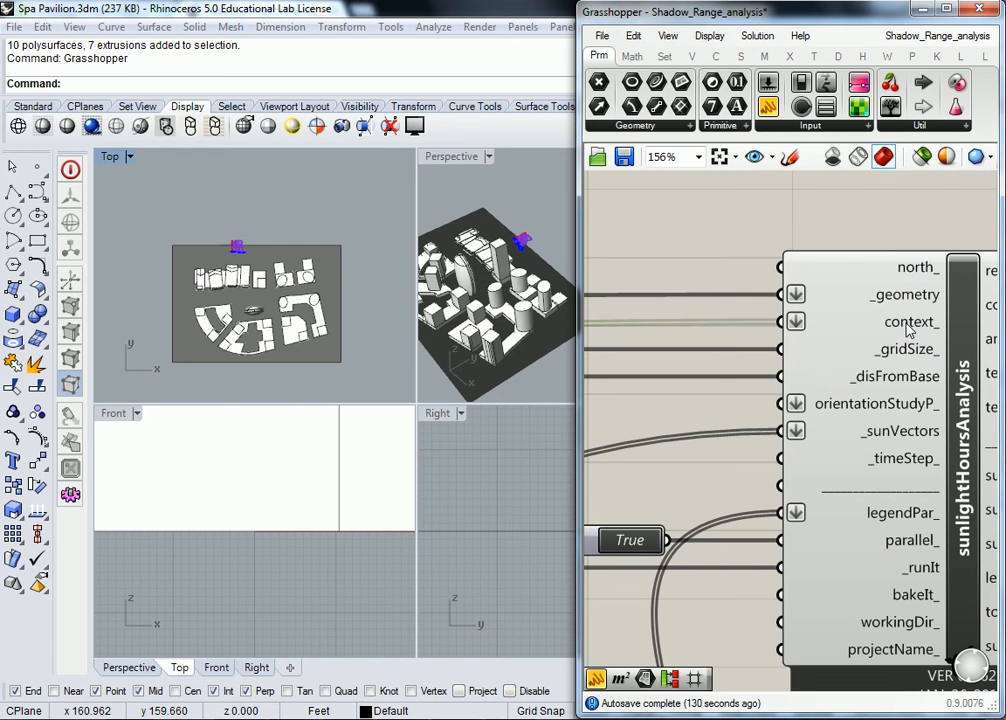
mouse_move(908, 333)
right_drag(917, 300, 820, 277)
mouse_move(807, 276)
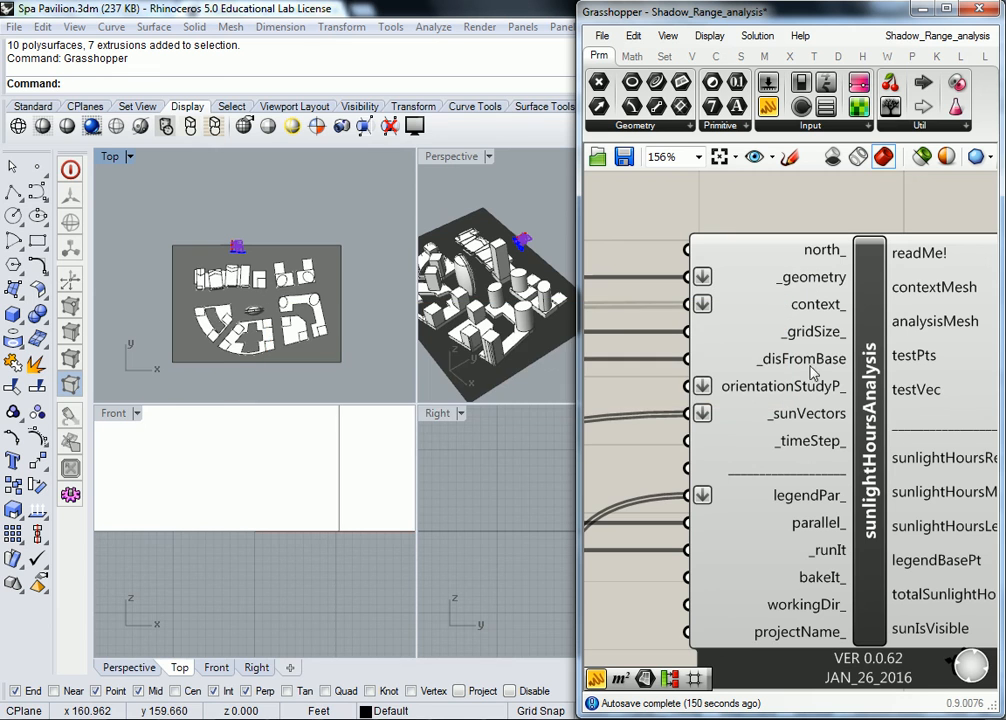
mouse_move(806, 316)
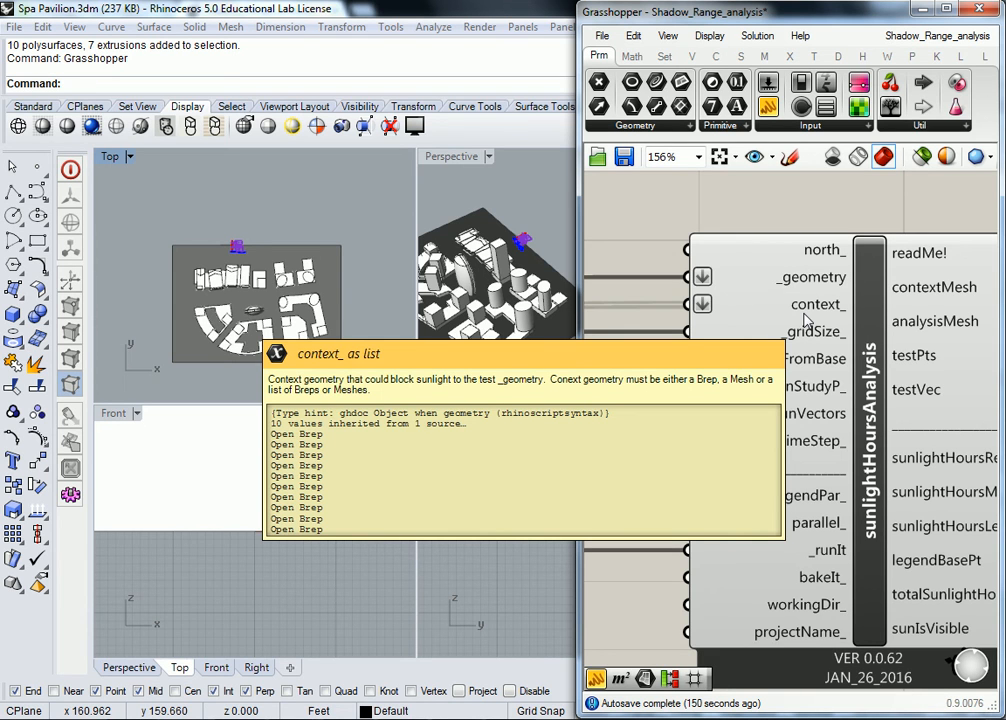
mouse_move(803, 340)
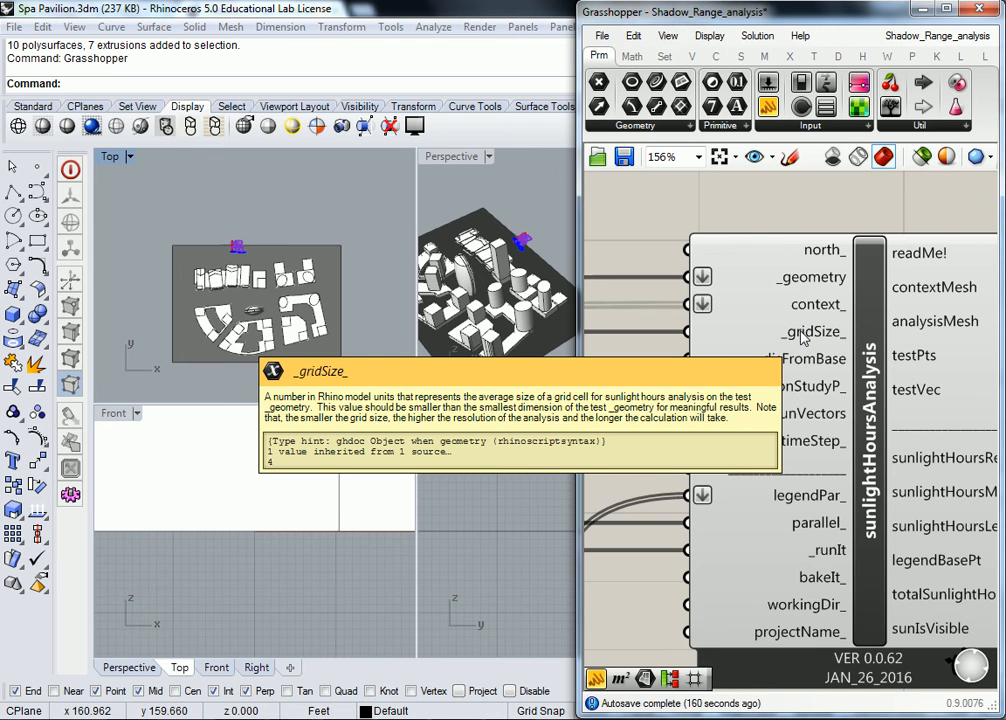
scroll(803, 340, down, 8)
scroll(647, 326, up, 3)
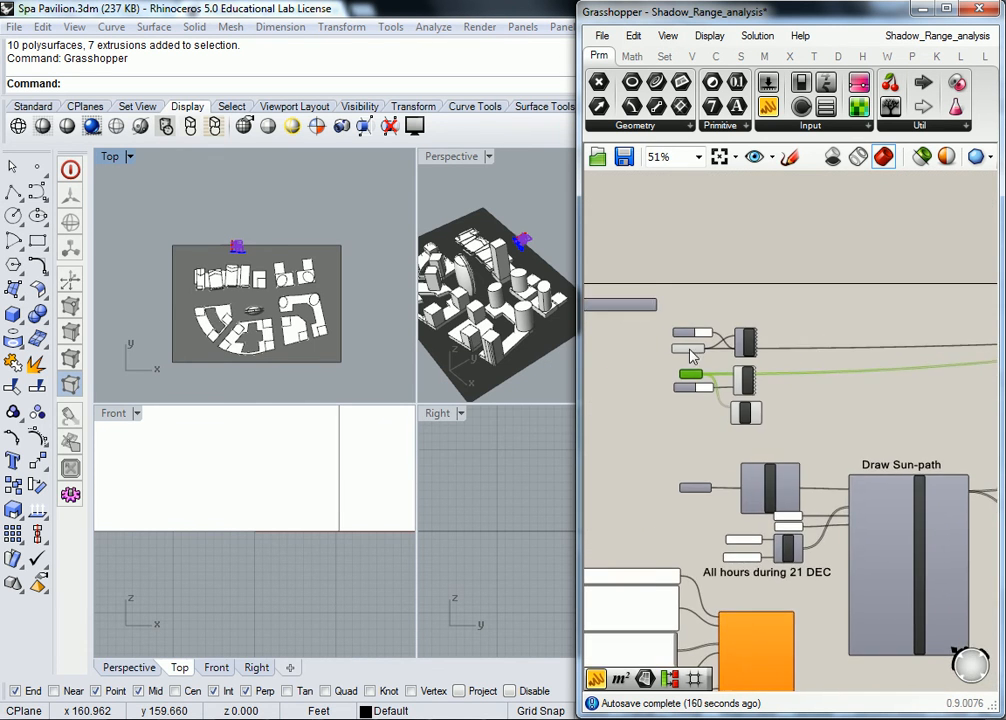
- Turn the test surface preview off and back on to see its effect
scroll(783, 356, up, 3)
right_click(727, 355)
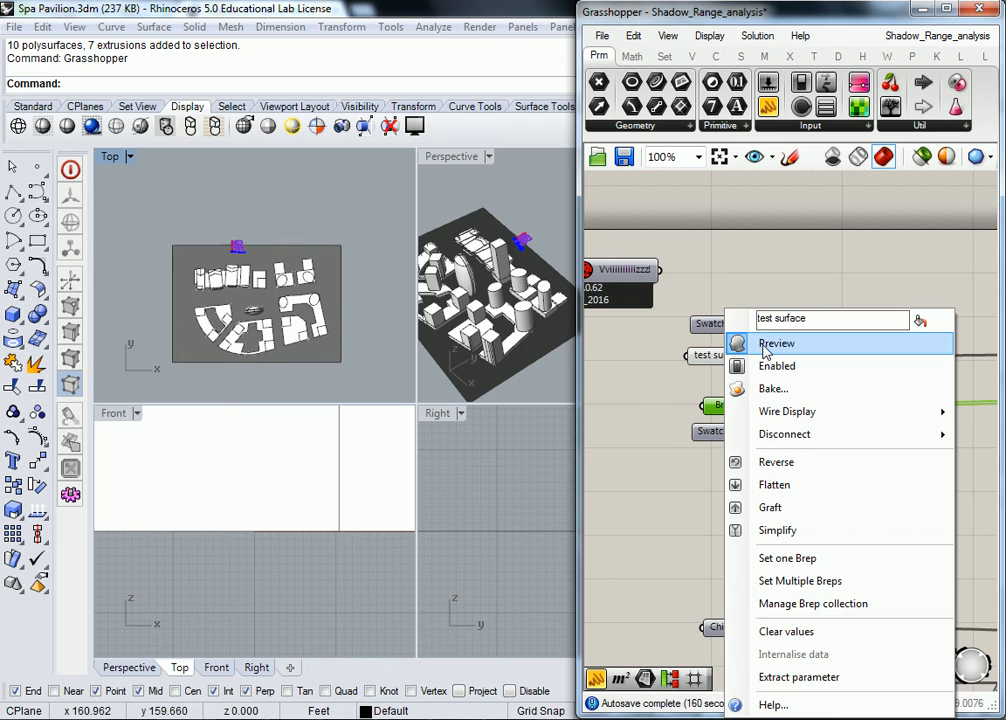
click(765, 344)
right_click(727, 355)
click(765, 344)
- Bring the sunlightHoursAnalysis lower inputs and the run Toggle into view
scroll(825, 305, down, 5)
right_drag(900, 322, 634, 366)
right_drag(810, 384, 714, 383)
scroll(762, 362, up, 6)
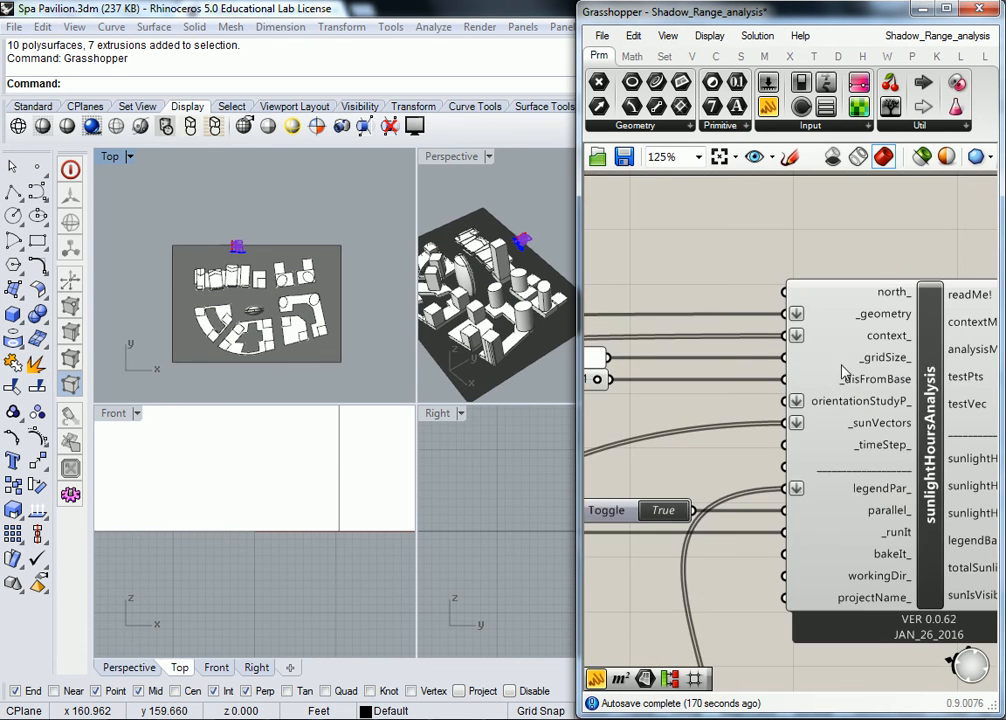
mouse_move(886, 364)
right_drag(891, 400, 892, 344)
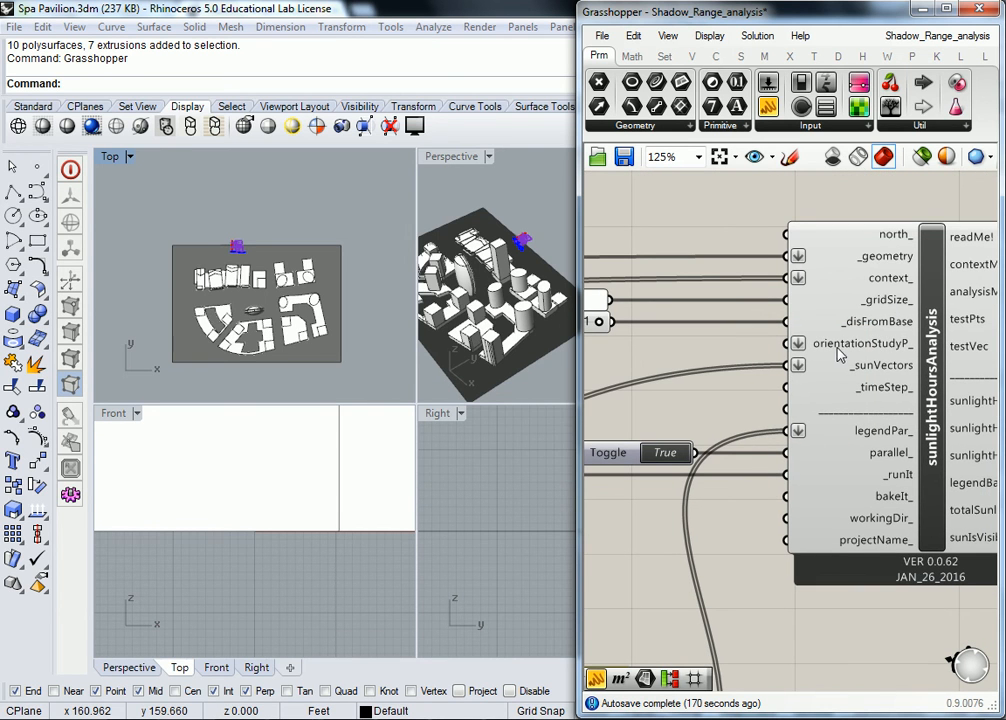
mouse_move(835, 355)
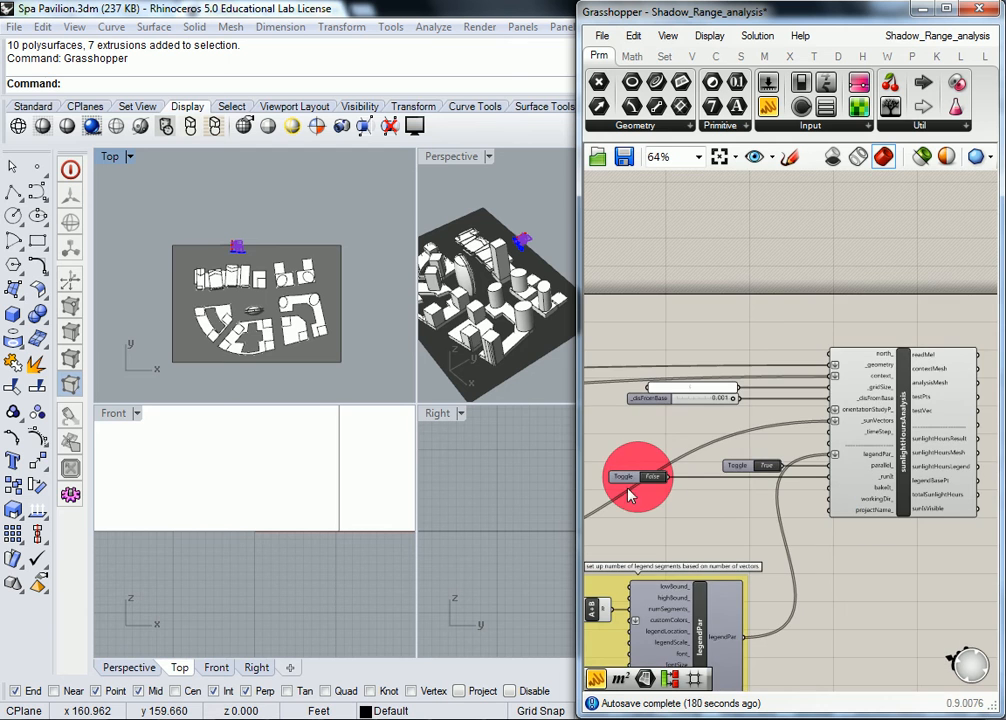
right_drag(876, 487, 841, 495)
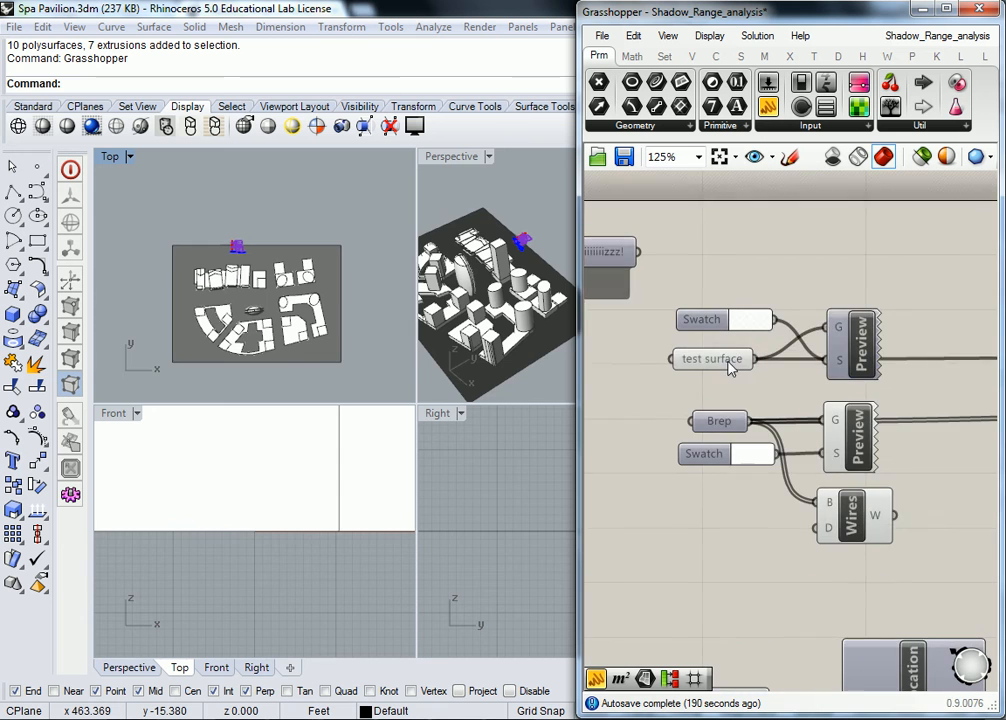
- Uncheck Preview on the test surface parameter to hide the grey surface
click(733, 358)
right_click(733, 358)
click(705, 341)
click(798, 289)
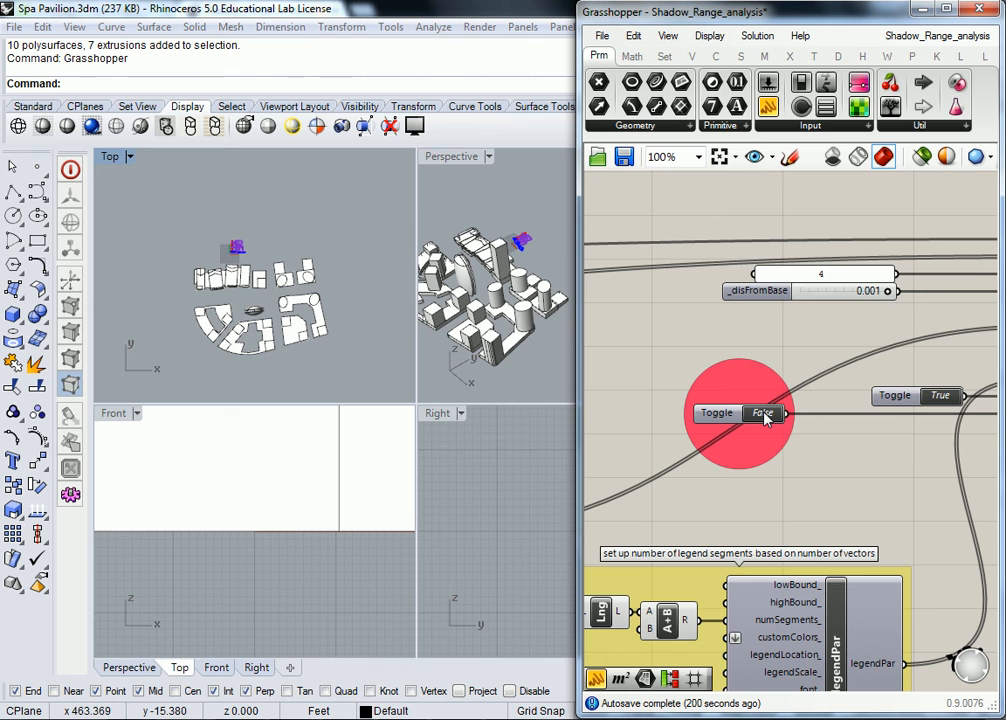
- Set the runIt Toggle to True to compute the sunlight hours, and maximize the Top viewport
click(763, 414)
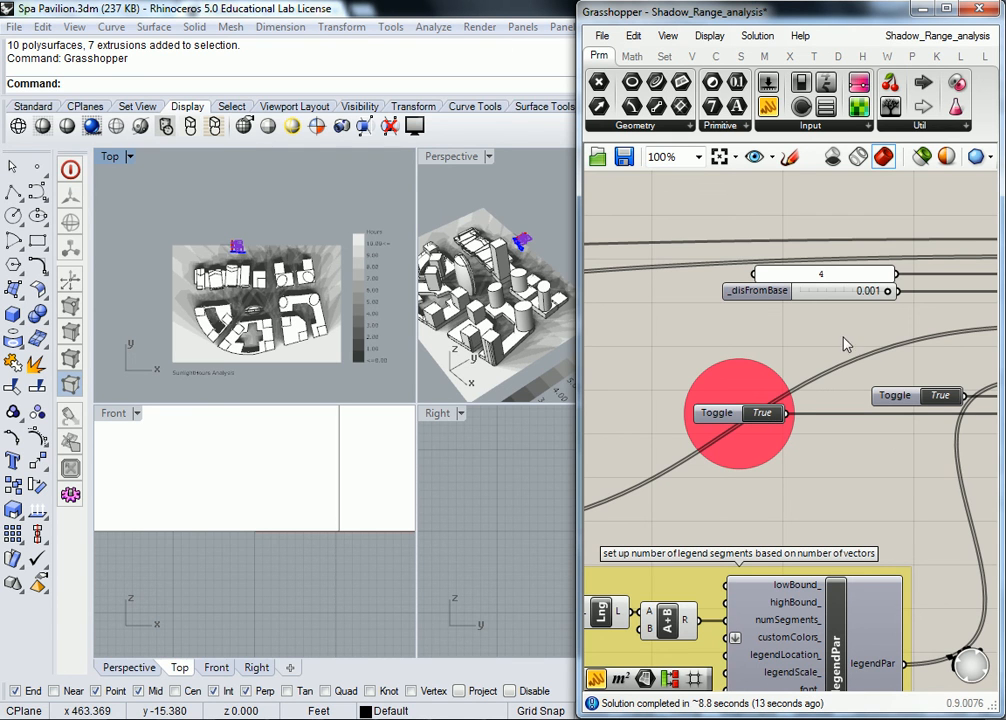
scroll(250, 285, up, 2)
right_drag(250, 281, 240, 238)
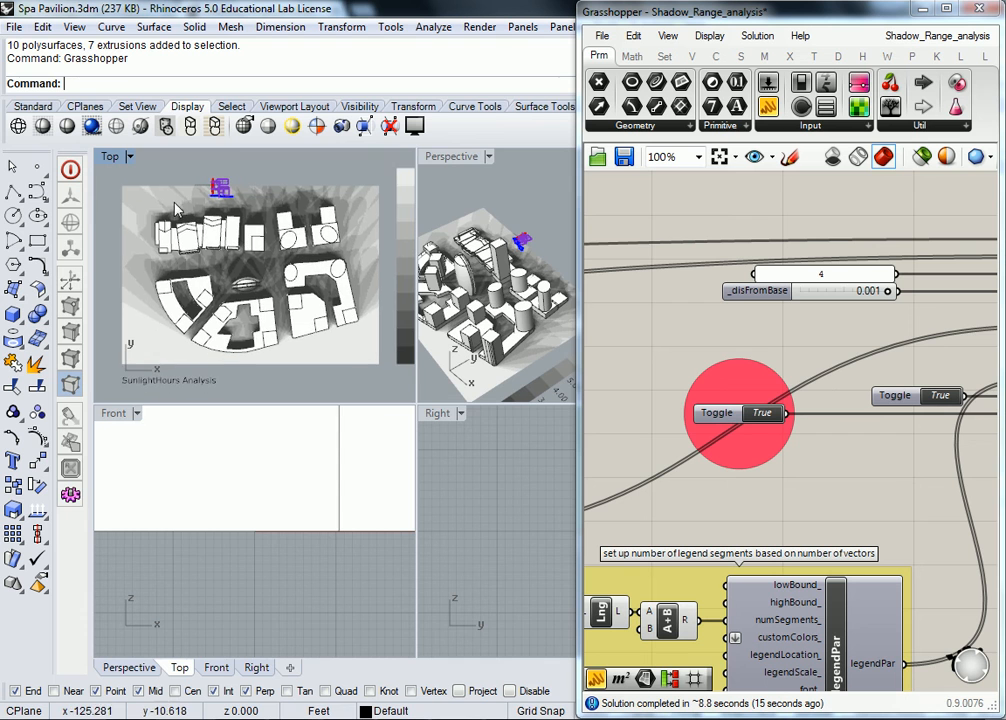
double_click(113, 160)
scroll(330, 308, down, 3)
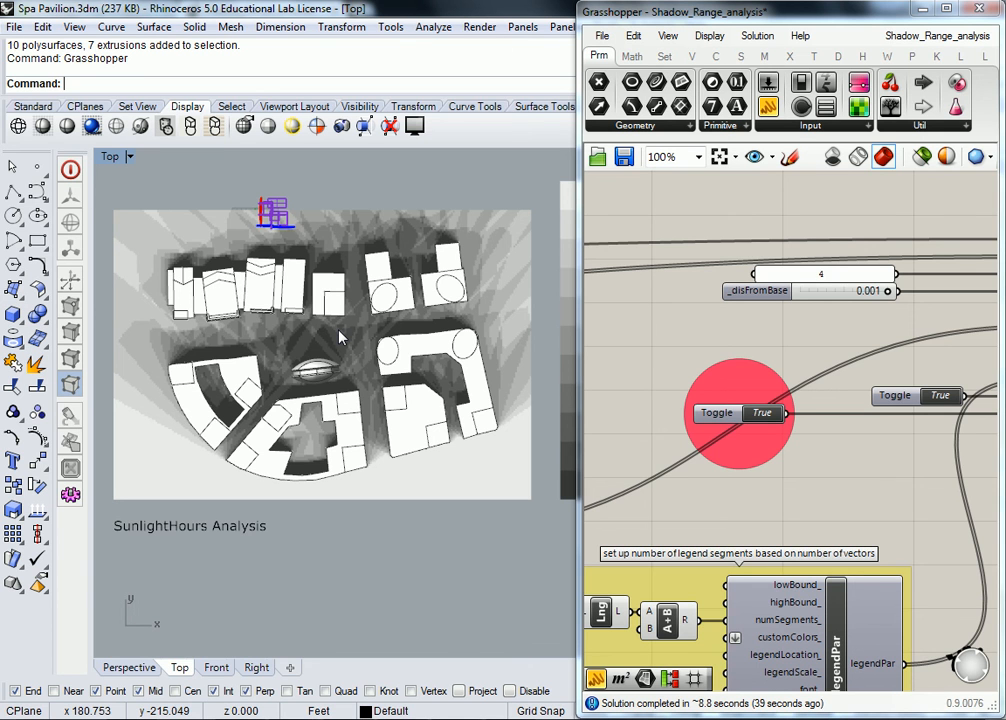
- Check the parallel_ input, then zoom the Top view to show the full mesh and 0–10 hours legend
right_drag(876, 345, 695, 326)
mouse_move(926, 375)
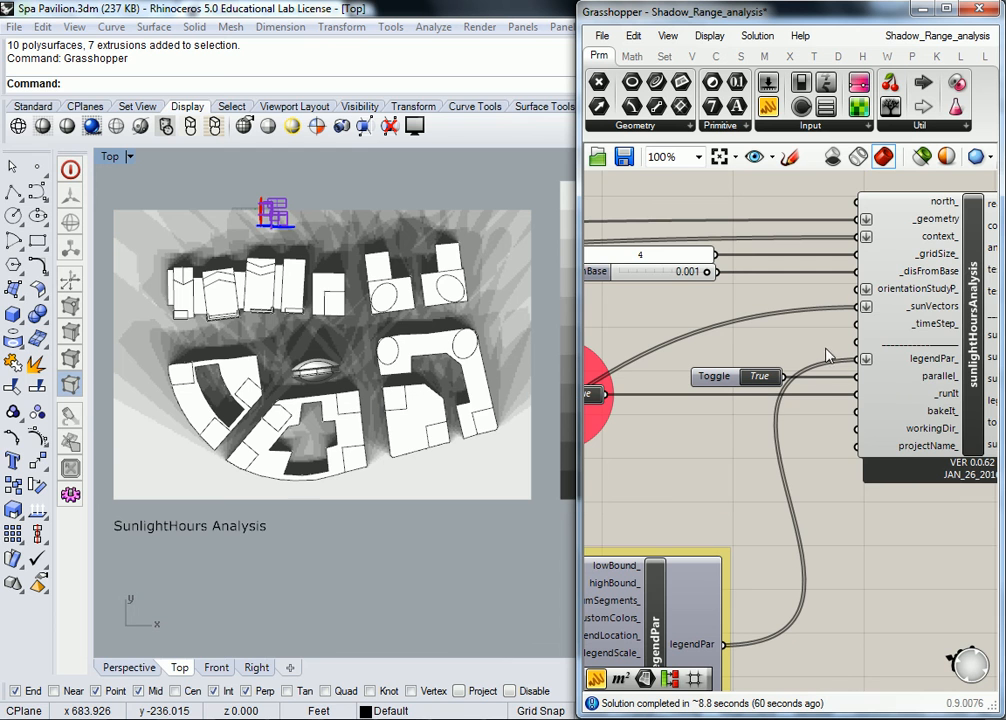
scroll(818, 345, down, 3)
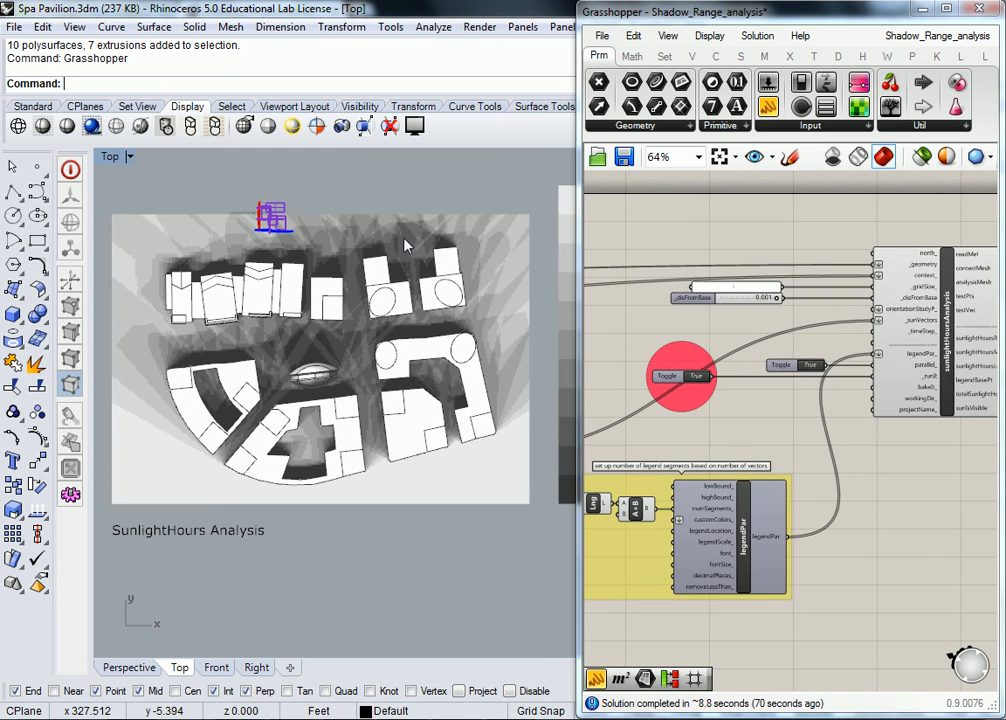
scroll(405, 237, down, 3)
scroll(453, 272, up, 1)
scroll(412, 283, up, 2)
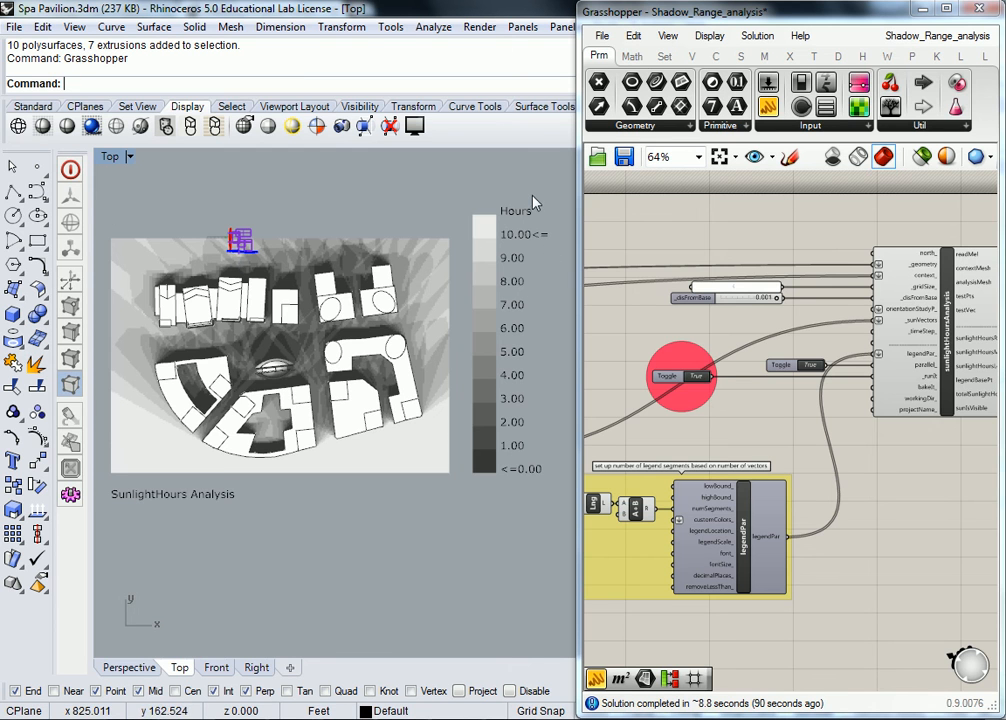
right_drag(831, 377, 734, 371)
scroll(930, 323, up, 3)
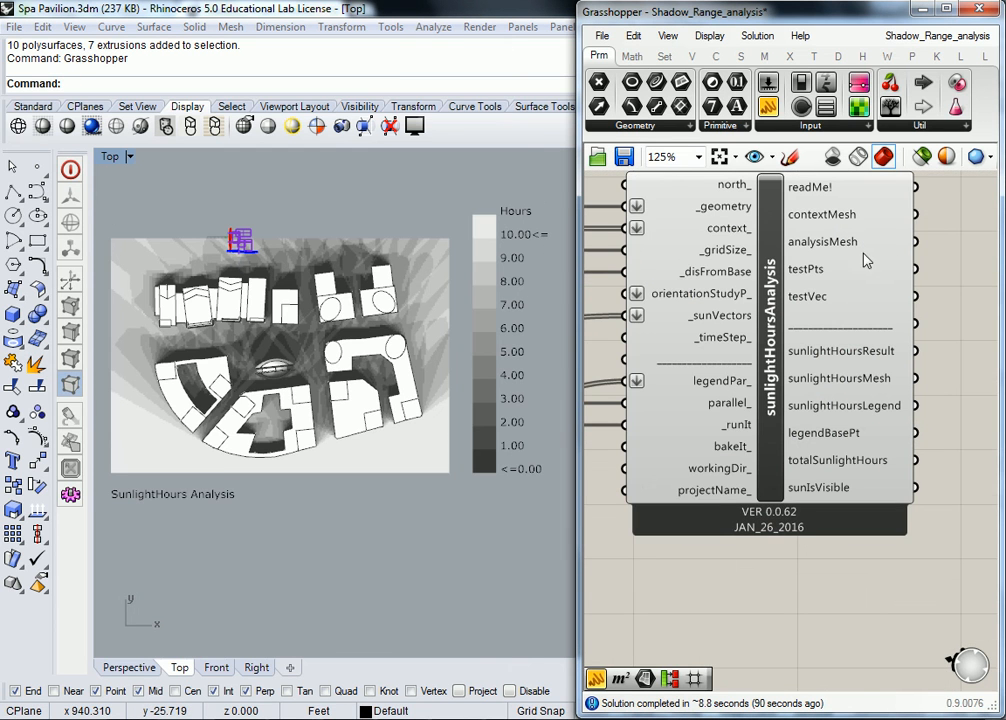
mouse_move(863, 378)
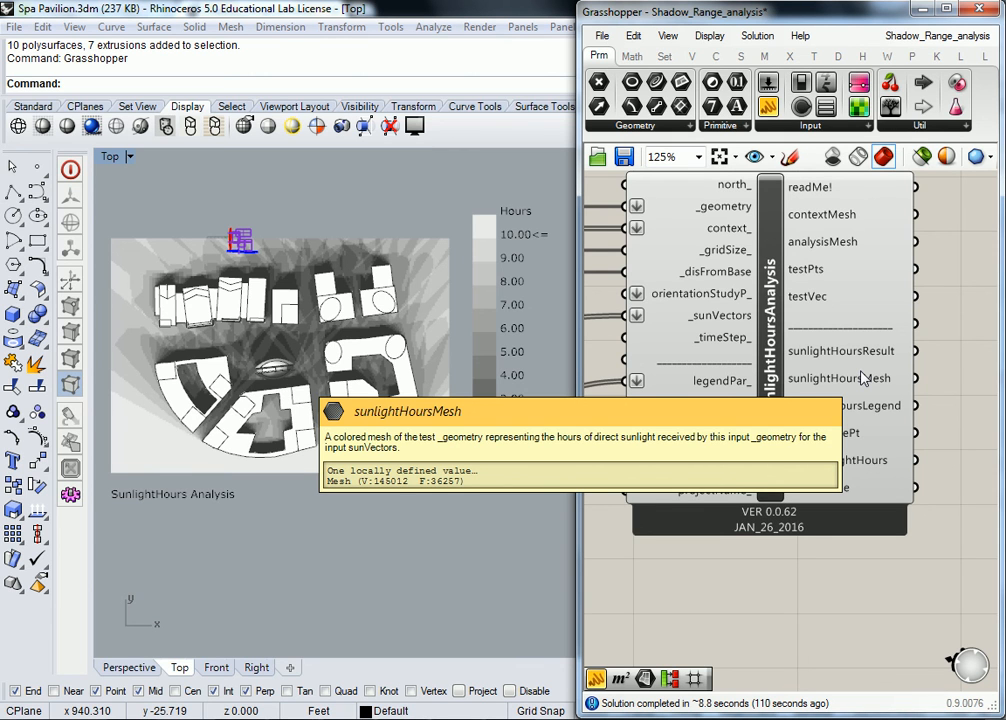
click(443, 206)
right_drag(503, 223, 419, 218)
right_drag(305, 313, 376, 285)
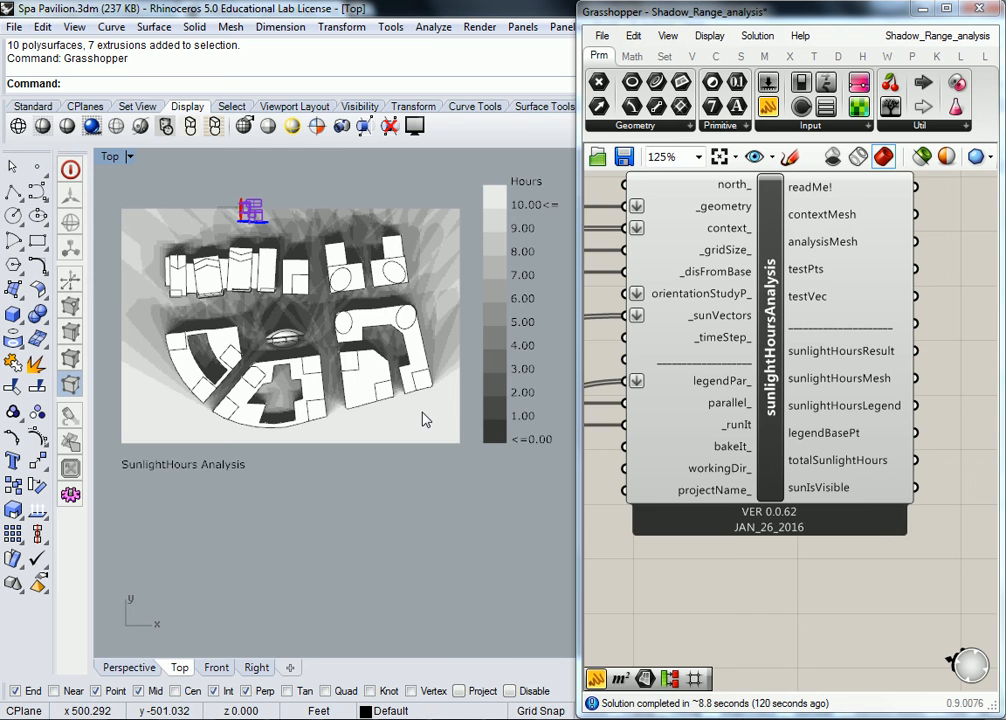
scroll(290, 320, up, 5)
scroll(289, 321, up, 2)
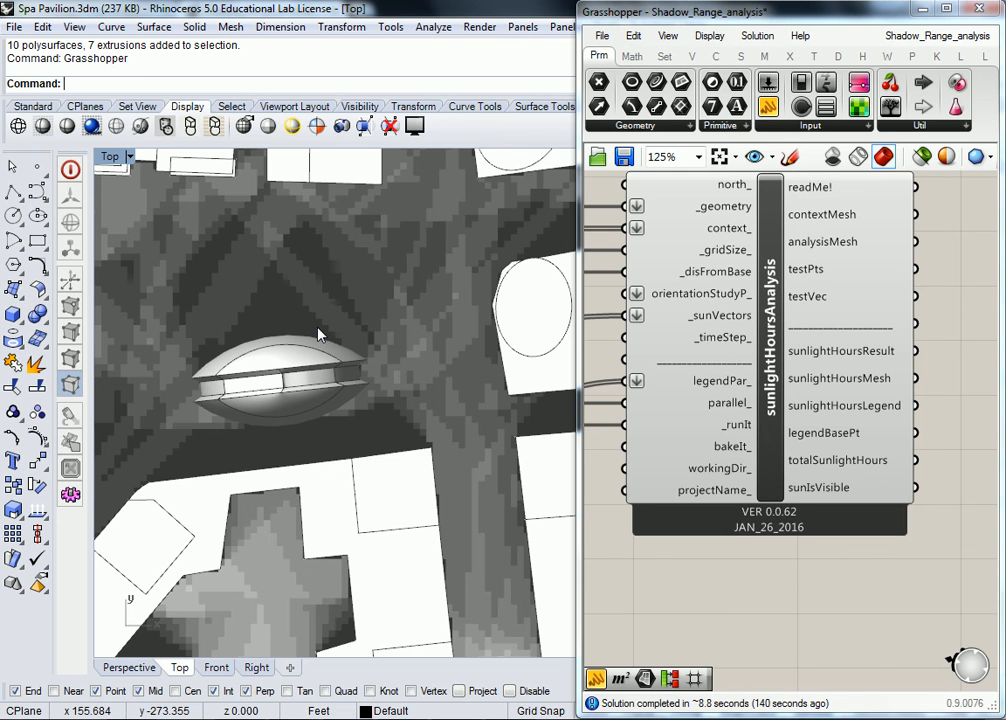
scroll(319, 335, down, 8)
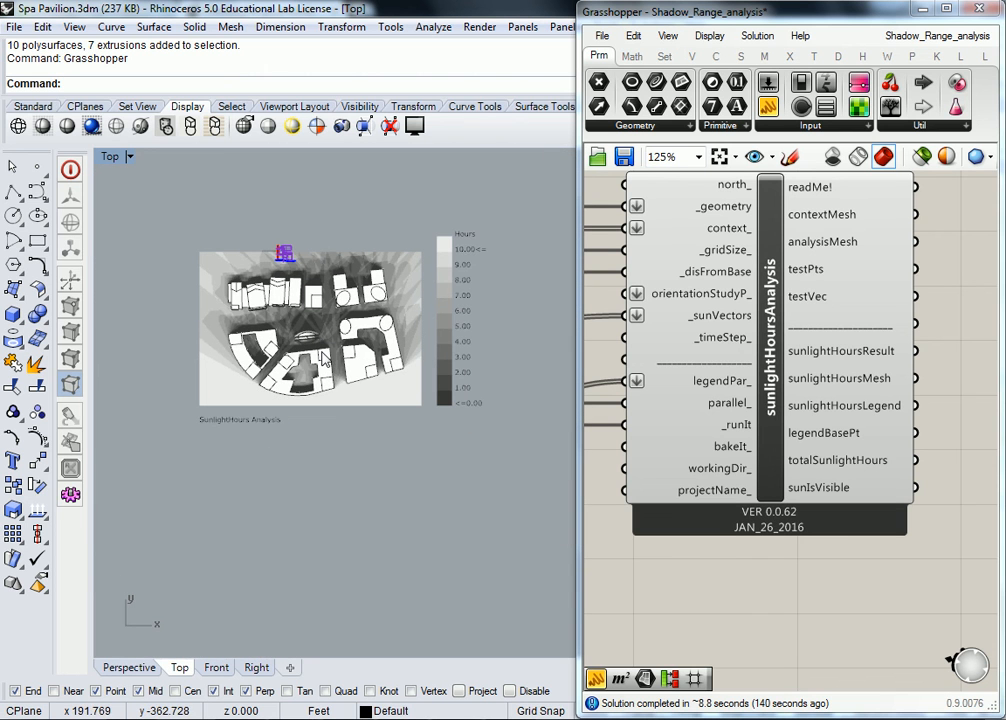
scroll(291, 356, up, 3)
right_drag(277, 350, 300, 362)
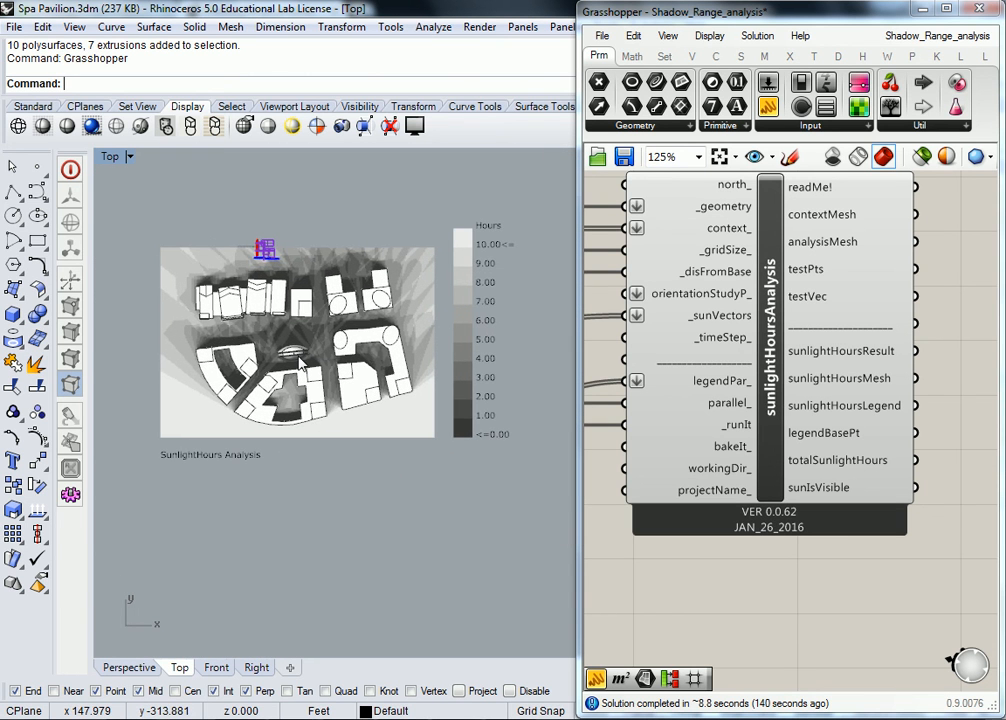